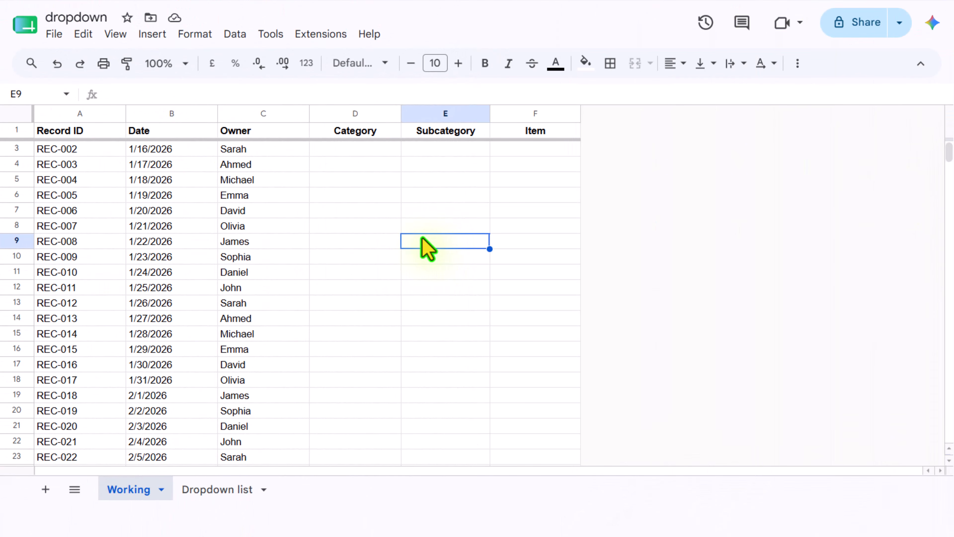
Step: Convert columns A to F of the Working sheet to a table
{"action": "left_click", "coordinate": [229, 490]}
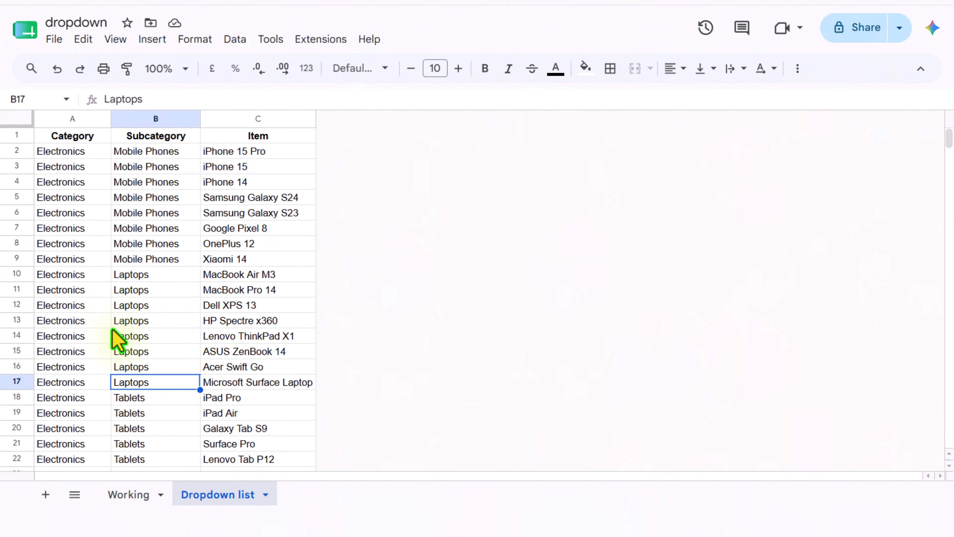
{"action": "left_click", "coordinate": [134, 496]}
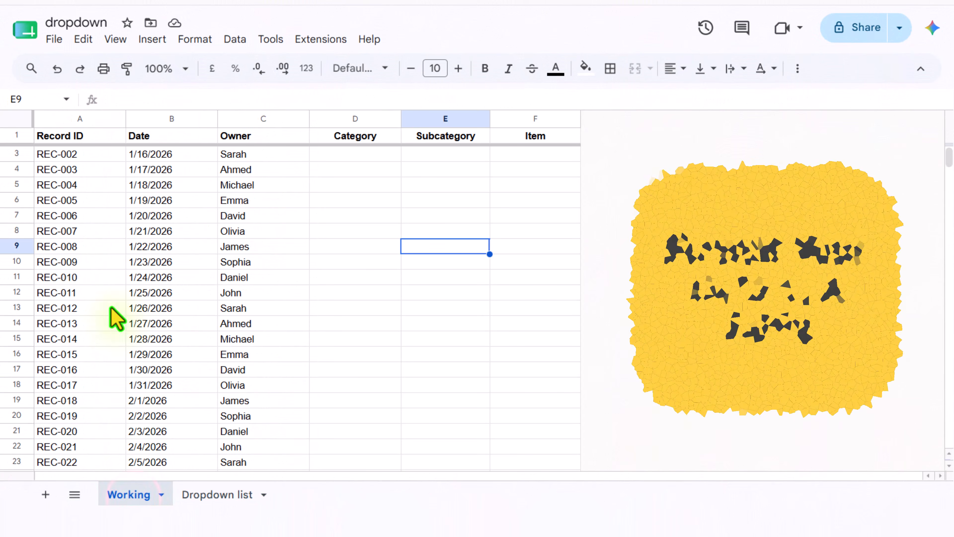
{"action": "left_click_drag", "start_coordinate": [89, 120], "coordinate": [512, 128]}
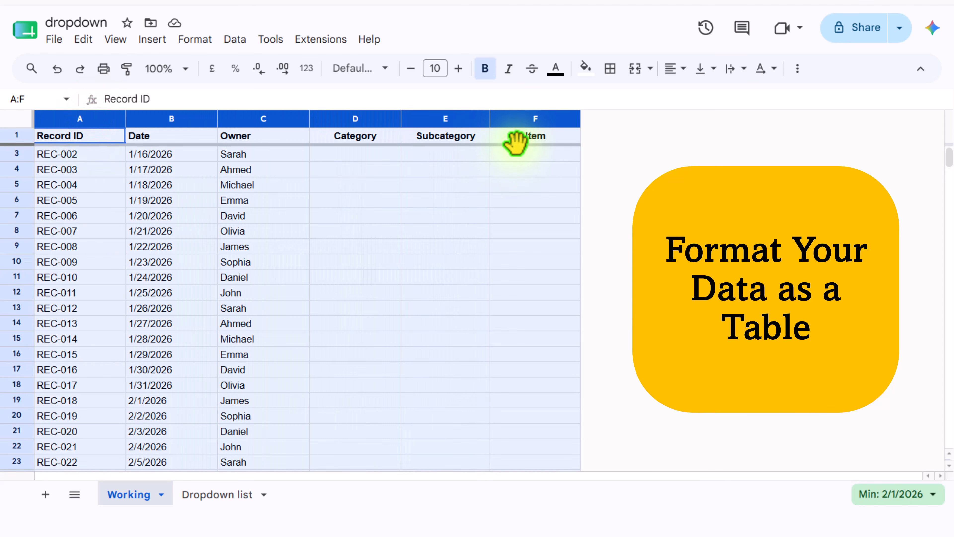
{"action": "left_click", "coordinate": [199, 39]}
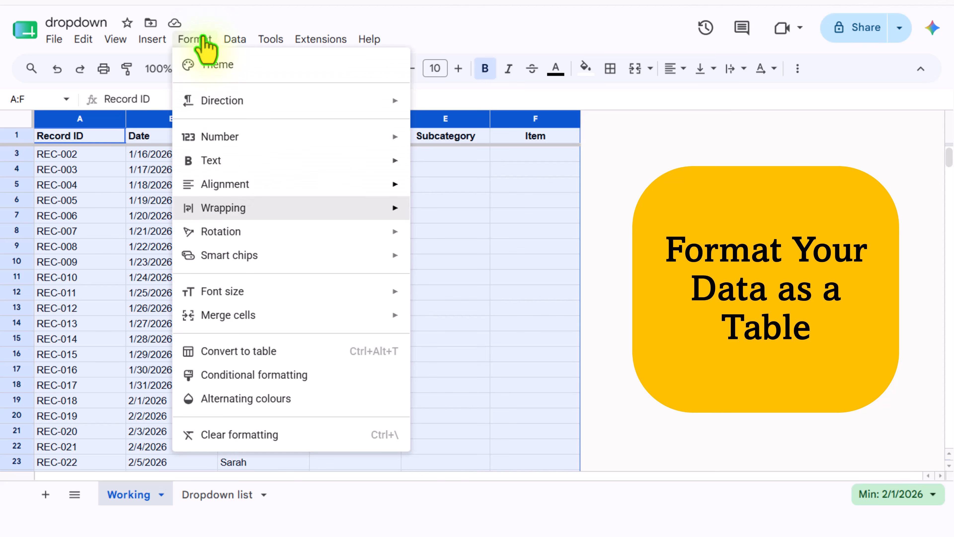
{"action": "left_click", "coordinate": [280, 351]}
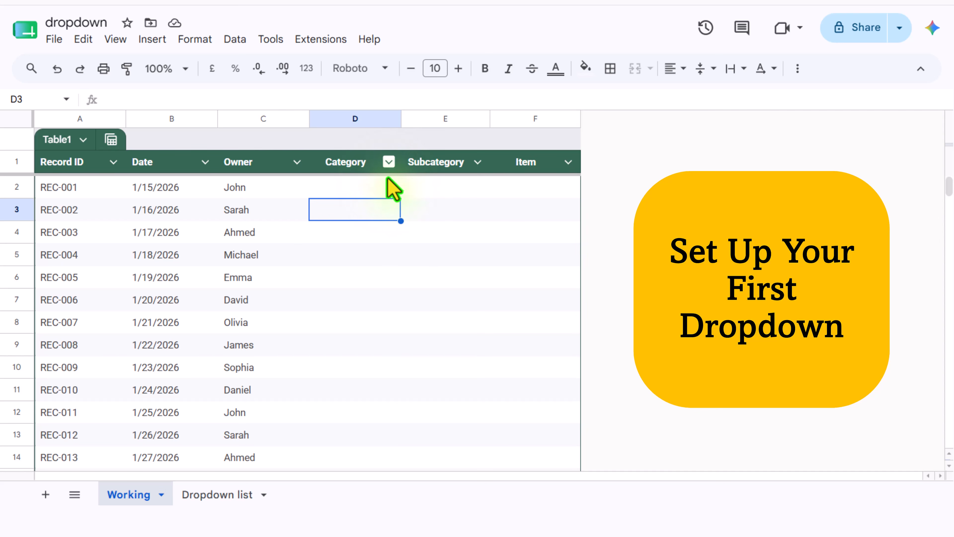
Step: Change the Category column's type to a drop-down with the criteria Drop-down (from a range)
{"action": "left_click", "coordinate": [388, 162]}
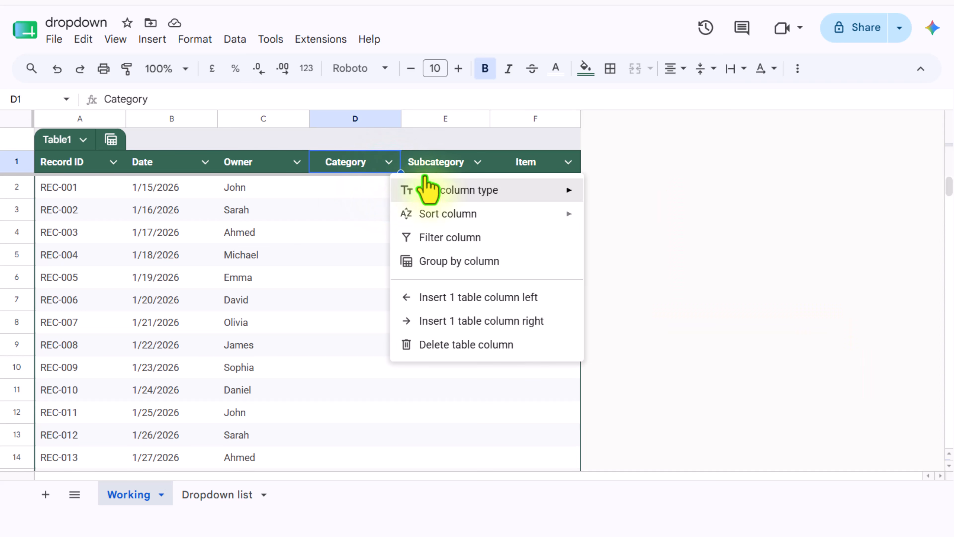
{"action": "mouse_move", "coordinate": [454, 190]}
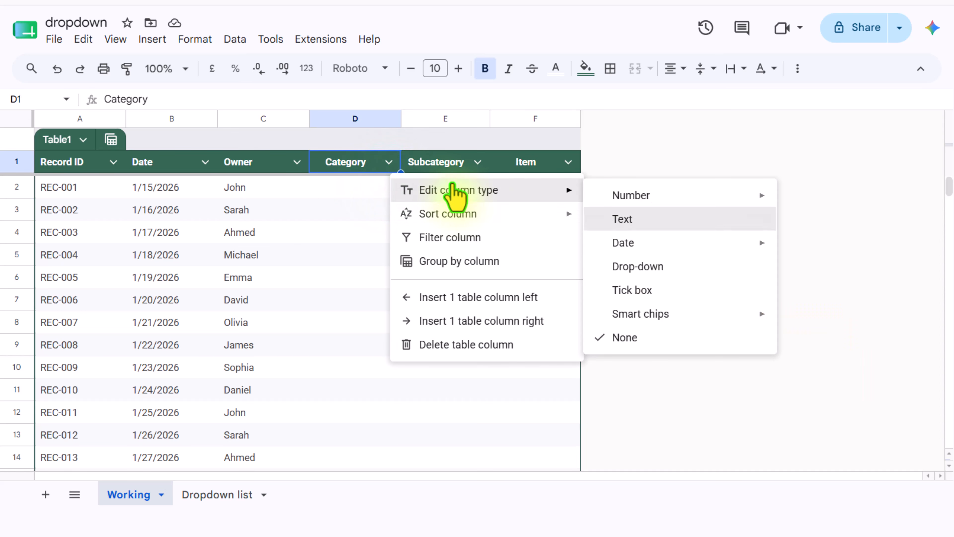
{"action": "left_click", "coordinate": [656, 264]}
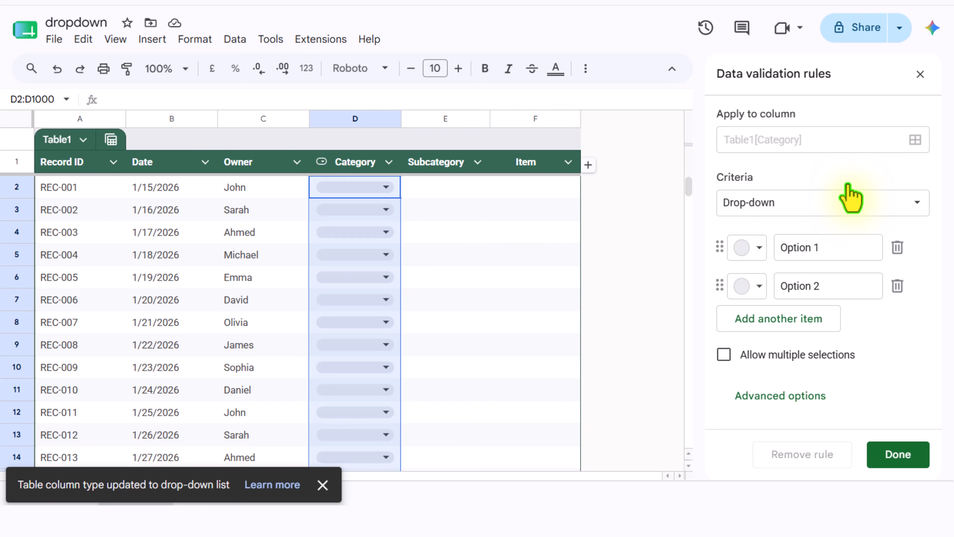
{"action": "left_click", "coordinate": [850, 203]}
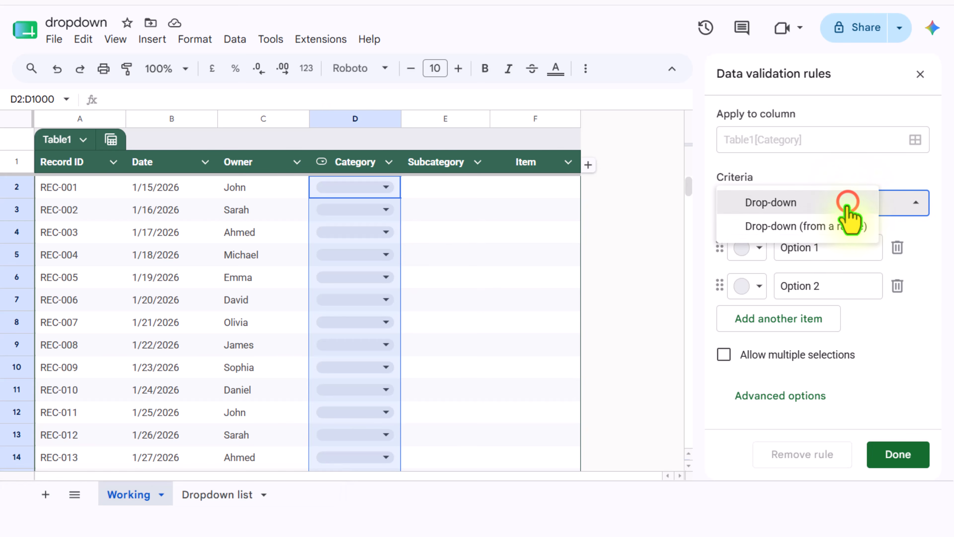
{"action": "left_click", "coordinate": [843, 226]}
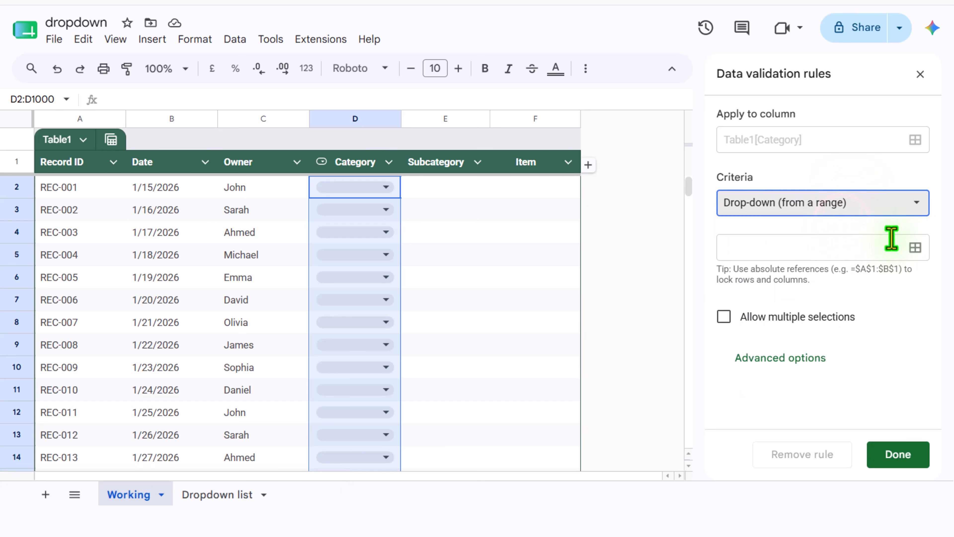
Step: Set the Category drop-down's source range to 'Dropdown list'!A2:A
{"action": "left_click", "coordinate": [916, 248]}
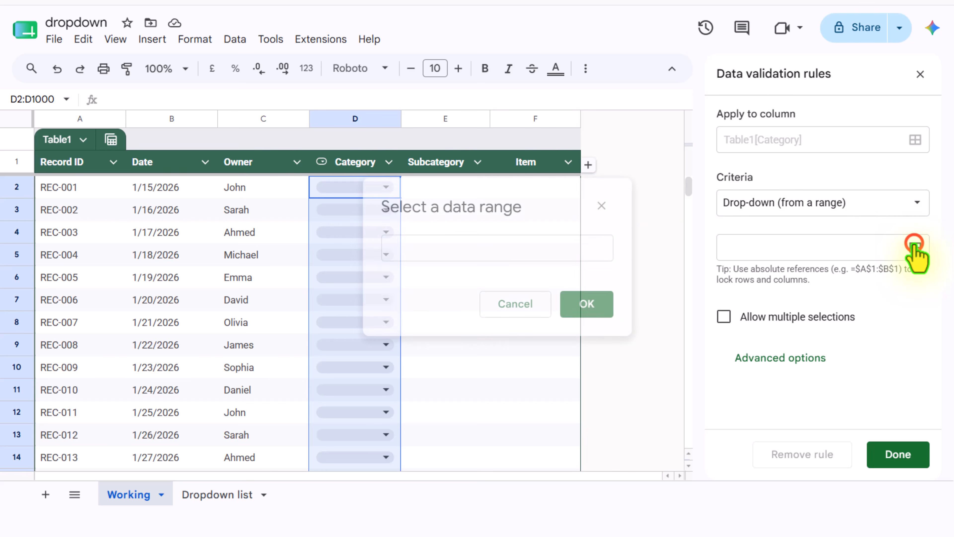
{"action": "left_click", "coordinate": [497, 248]}
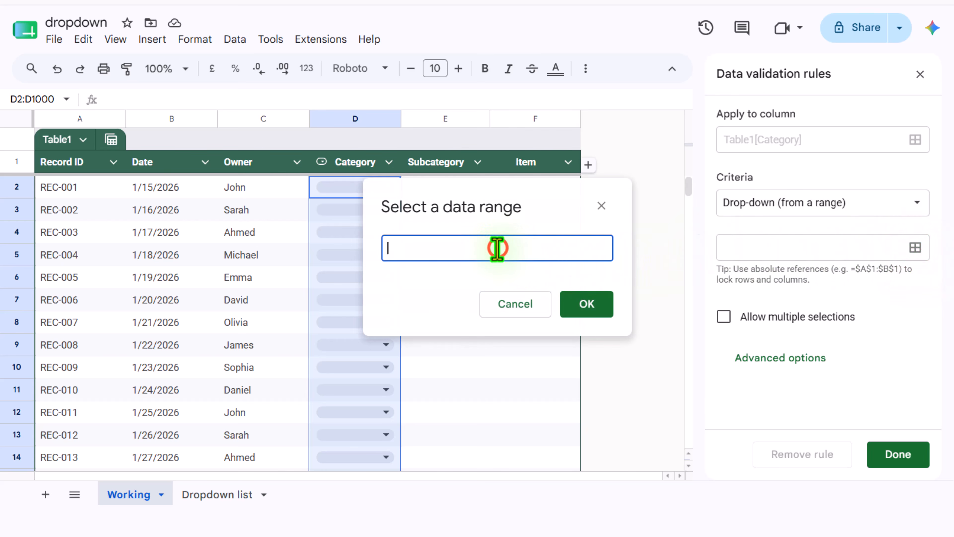
{"action": "left_click", "coordinate": [209, 497]}
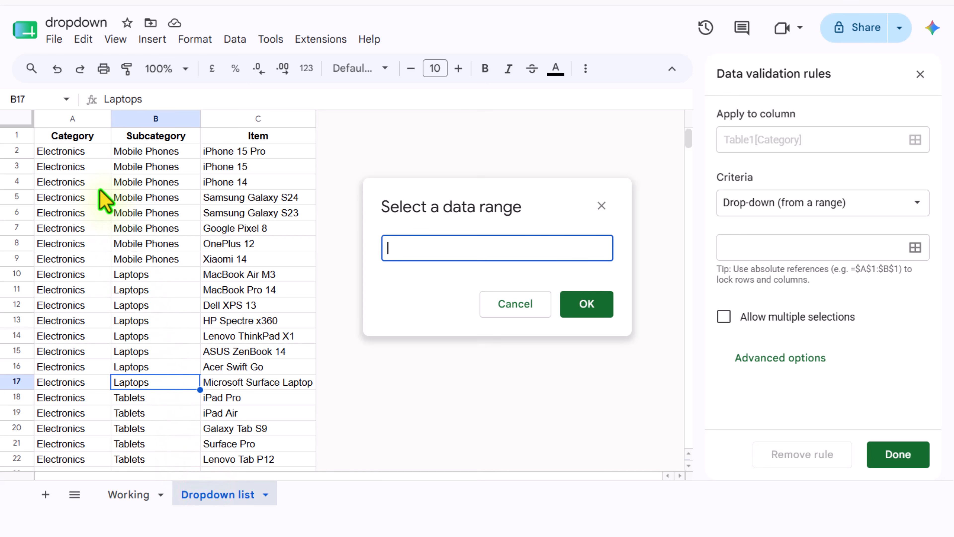
{"action": "left_click_drag", "start_coordinate": [87, 154], "coordinate": [90, 230]}
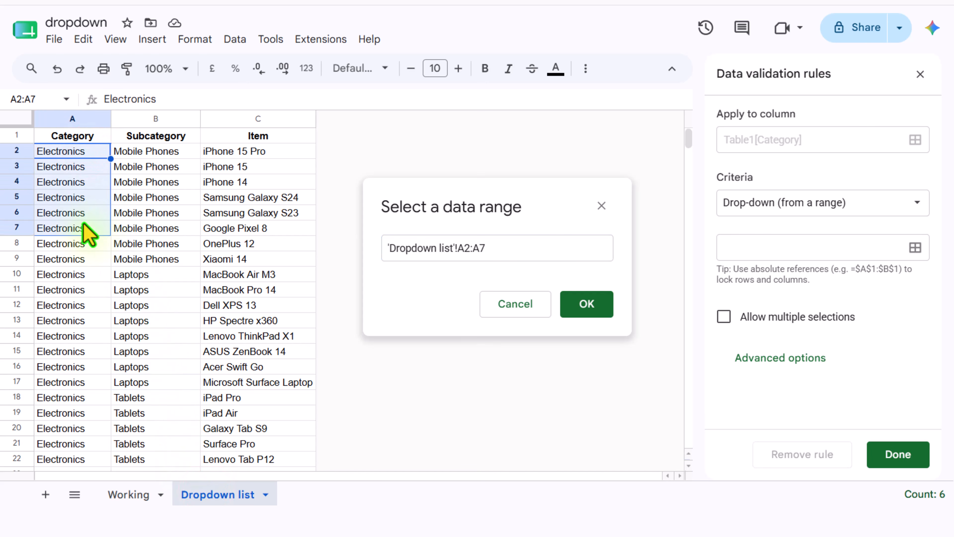
{"action": "left_click", "coordinate": [524, 254]}
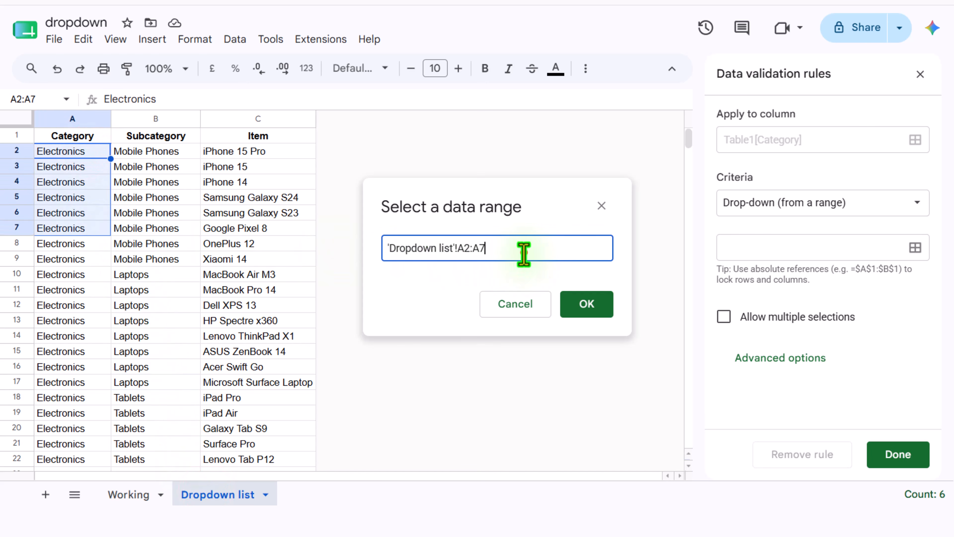
{"action": "key", "text": "BackSpace"}
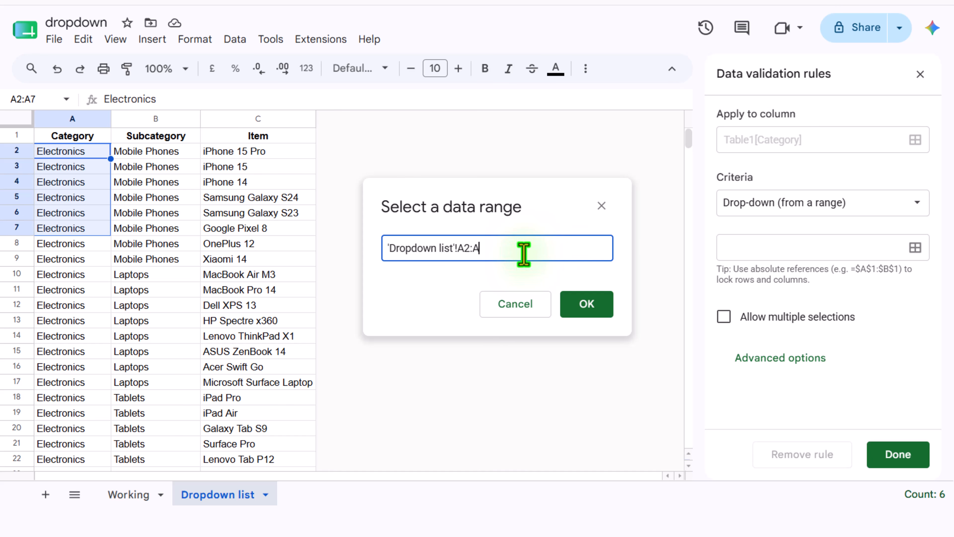
{"action": "left_click", "coordinate": [575, 304]}
Step: Set the drop-down's display style to Arrow and save the data validation rule
{"action": "scroll", "coordinate": [903, 298], "scroll_direction": "down", "scroll_amount": 1}
{"action": "scroll", "coordinate": [902, 299], "scroll_direction": "down", "scroll_amount": 3}
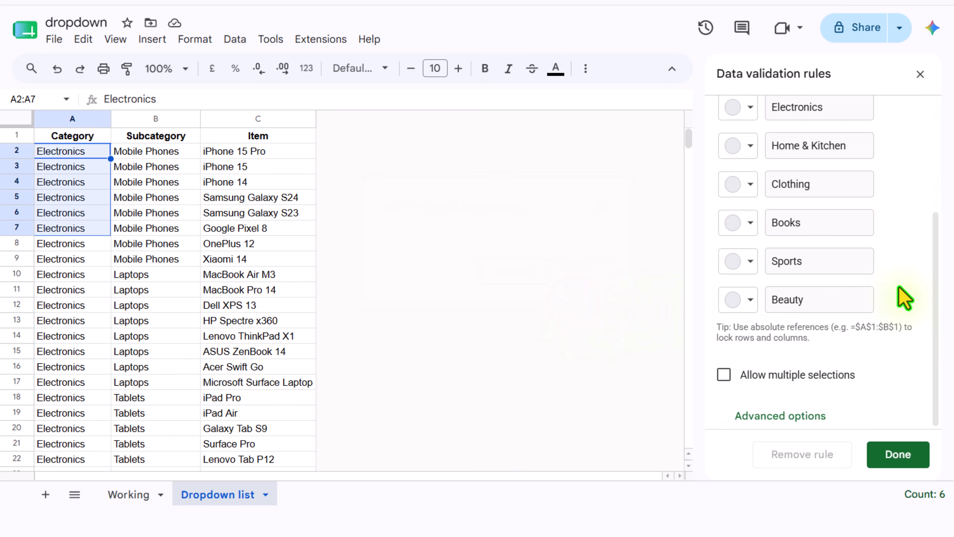
{"action": "left_click", "coordinate": [808, 415]}
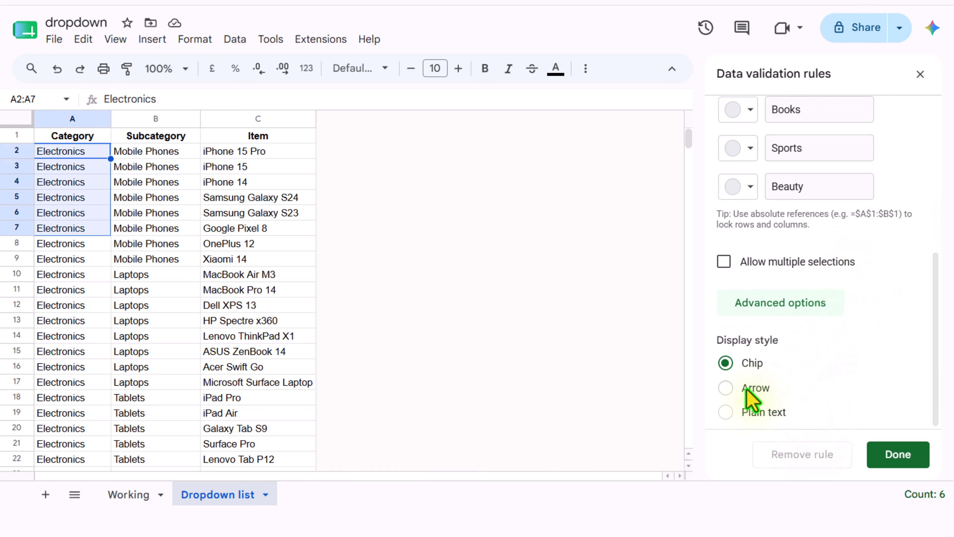
{"action": "left_click", "coordinate": [747, 387]}
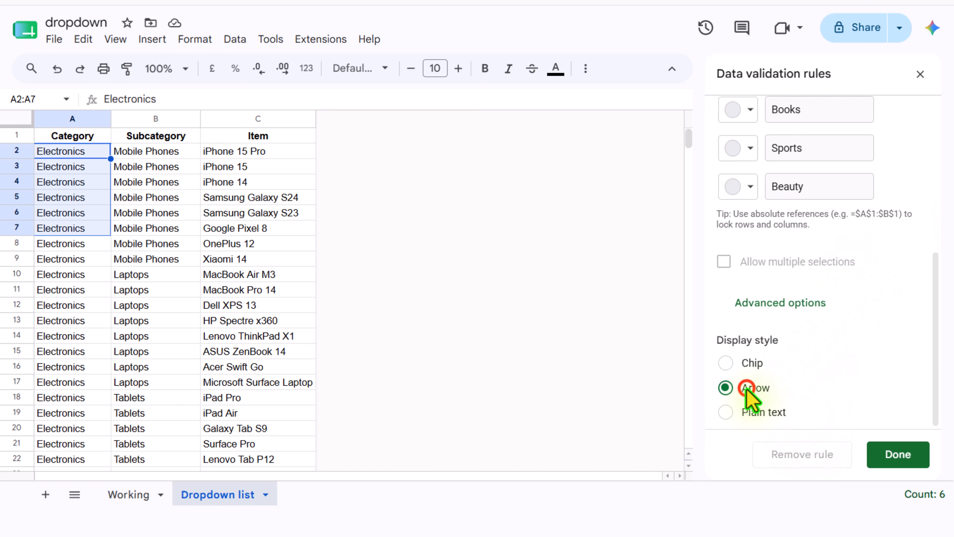
{"action": "left_click", "coordinate": [890, 455]}
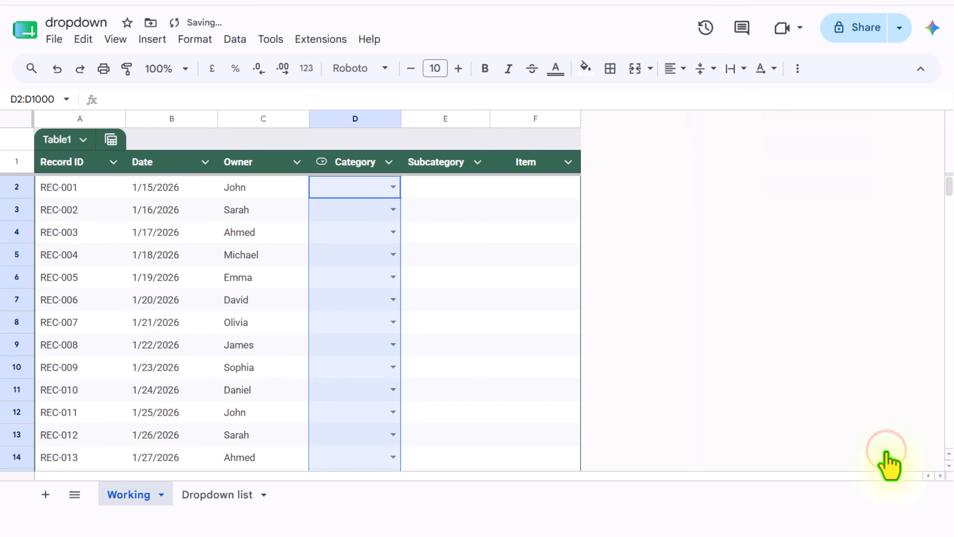
Step: Fill the Category cells D2 to D7 with Electronics, Home & Kitchen, Clothing, Books, Sports and Beauty from their drop-downs
{"action": "left_click", "coordinate": [393, 187]}
{"action": "left_click", "coordinate": [387, 207]}
{"action": "left_click", "coordinate": [387, 212]}
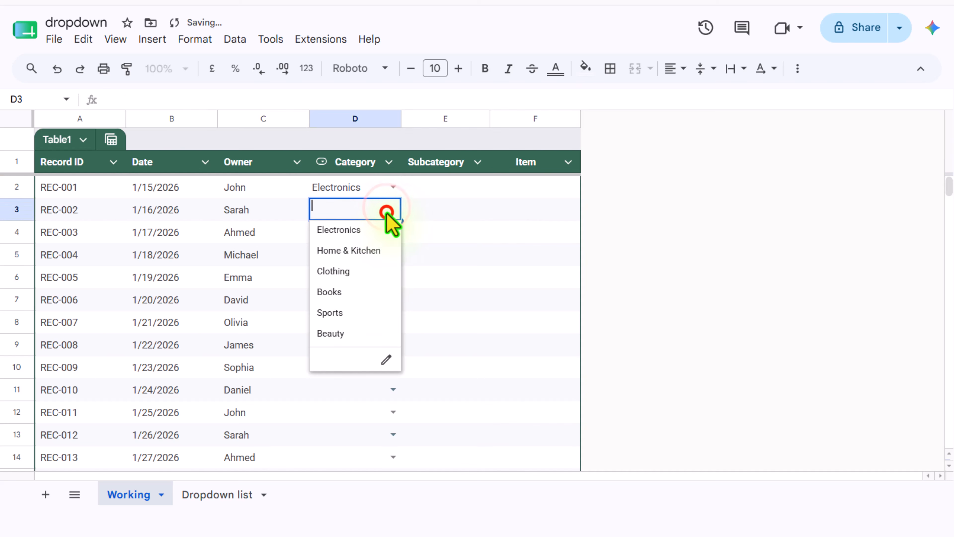
{"action": "left_click", "coordinate": [375, 250]}
{"action": "left_click", "coordinate": [393, 232]}
{"action": "left_click", "coordinate": [376, 294]}
{"action": "left_click", "coordinate": [361, 336]}
{"action": "left_click", "coordinate": [393, 277]}
{"action": "left_click", "coordinate": [355, 381]}
{"action": "left_click", "coordinate": [391, 299]}
{"action": "left_click", "coordinate": [354, 423]}
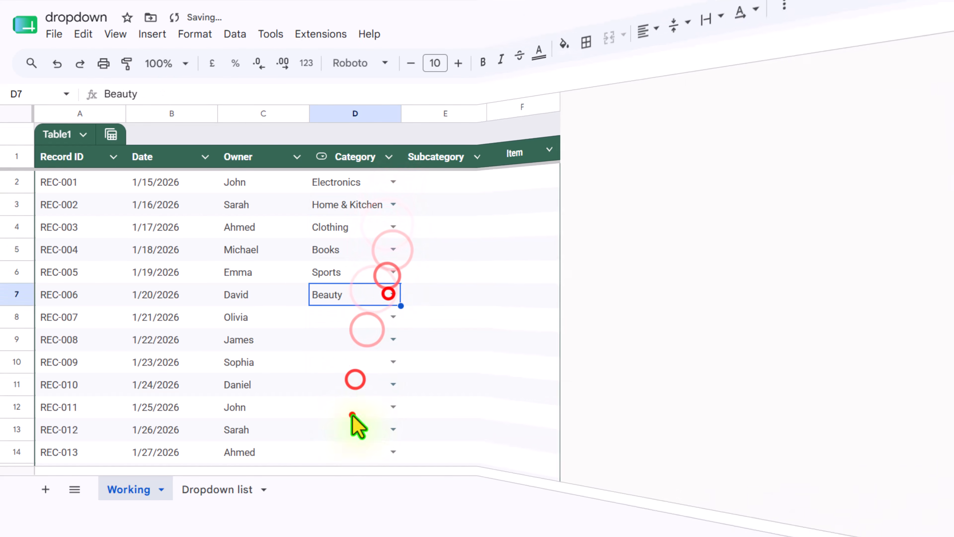
{"action": "left_click", "coordinate": [420, 277]}
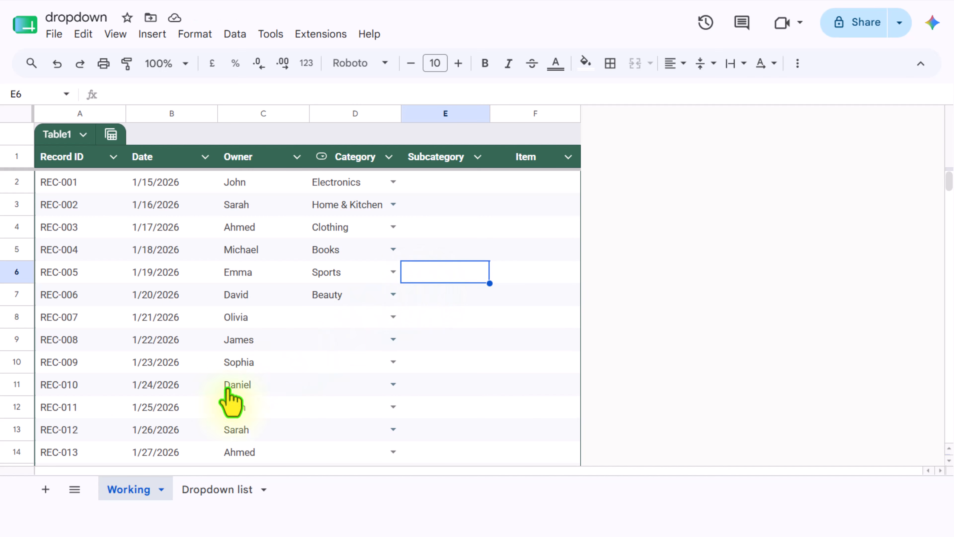
Step: Add a new sheet and rename it SubCategory
{"action": "left_click", "coordinate": [45, 489]}
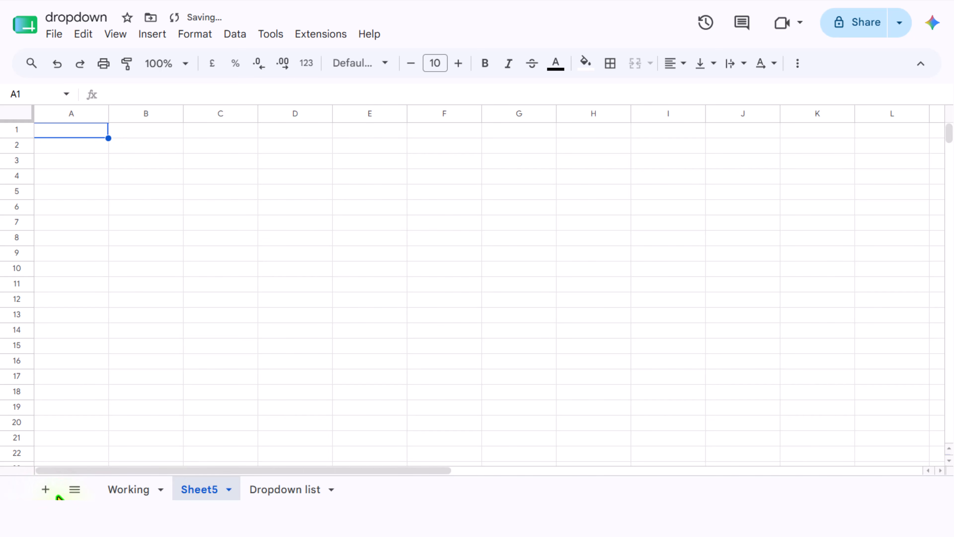
{"action": "right_click", "coordinate": [187, 490]}
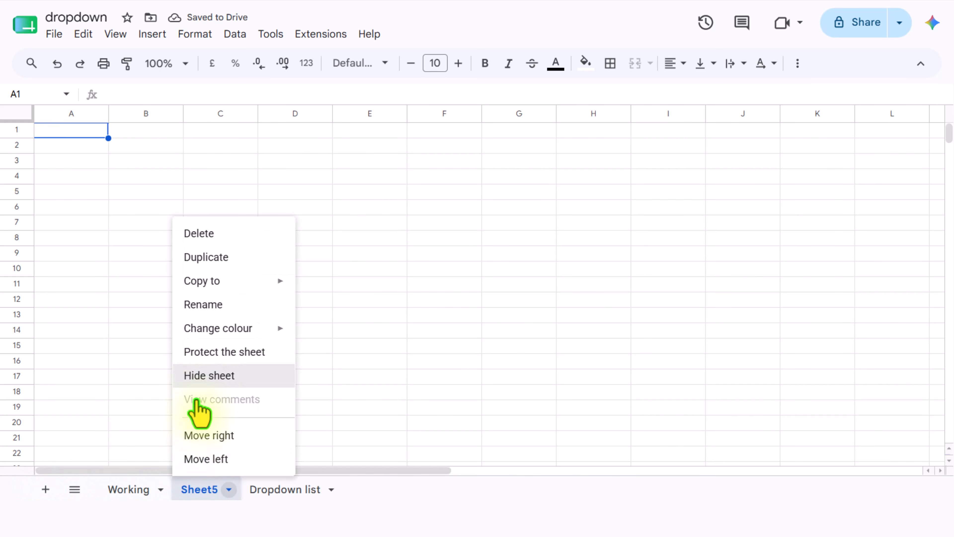
{"action": "left_click", "coordinate": [207, 305]}
{"action": "type", "text": "SubCategory"}
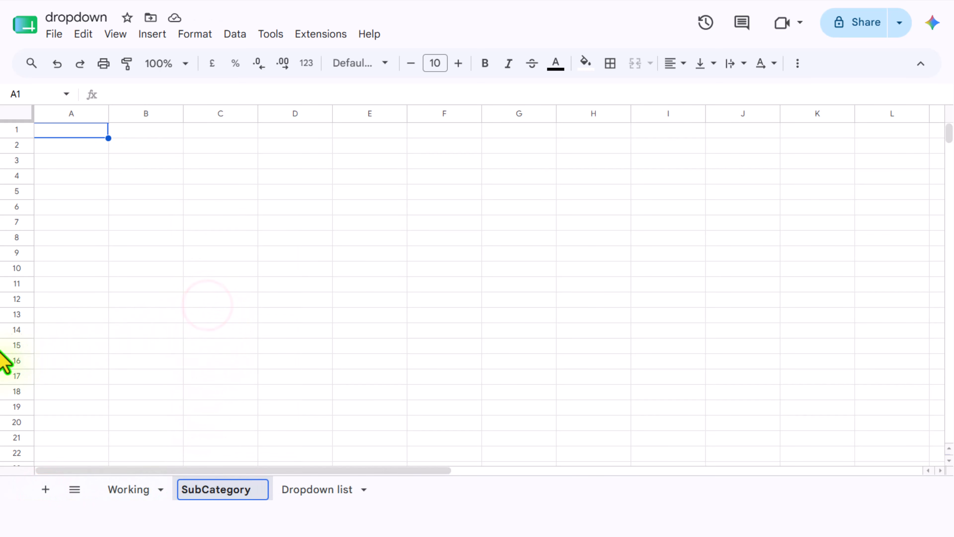
{"action": "key", "text": "Return"}
Step: Enter =Filter('Dropdown list'!B:B,'Dropdown list'!A:A=Working!D2) in cell A2 of the SubCategory sheet
{"action": "left_click", "coordinate": [74, 147]}
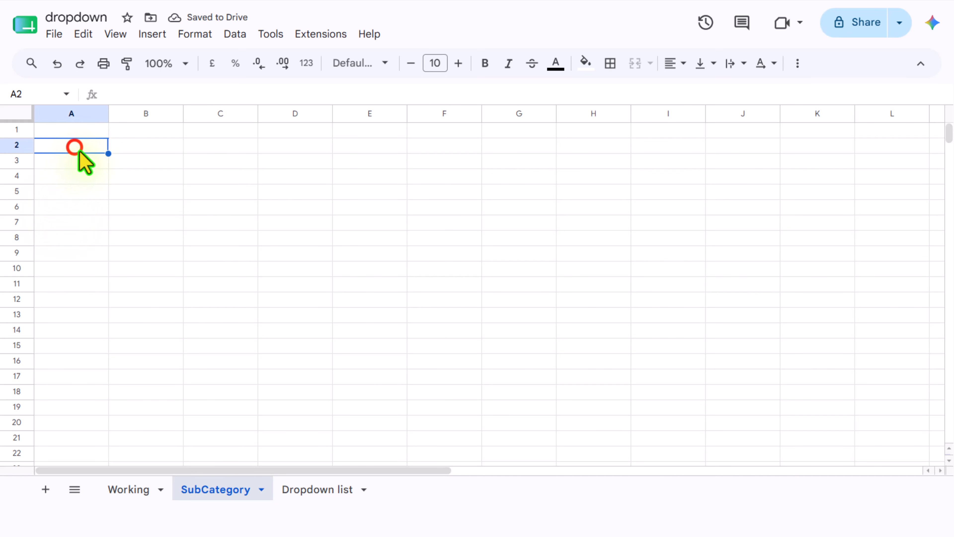
{"action": "type", "text": "="}
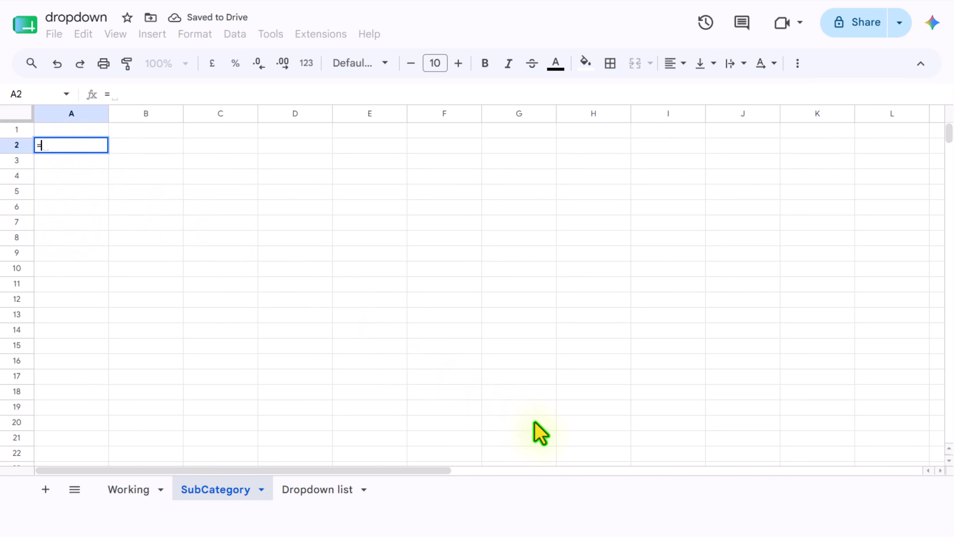
{"action": "type", "text": "Filter("}
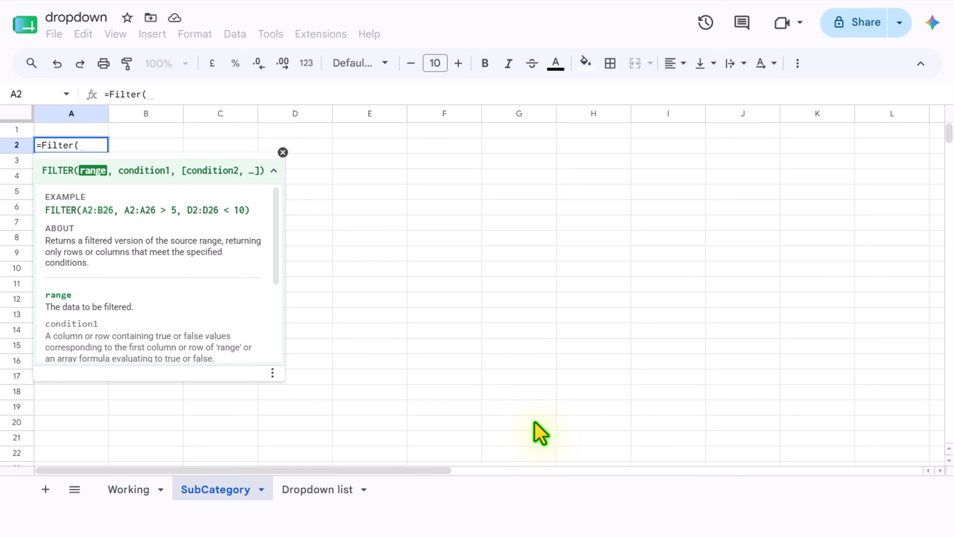
{"action": "left_click", "coordinate": [317, 491]}
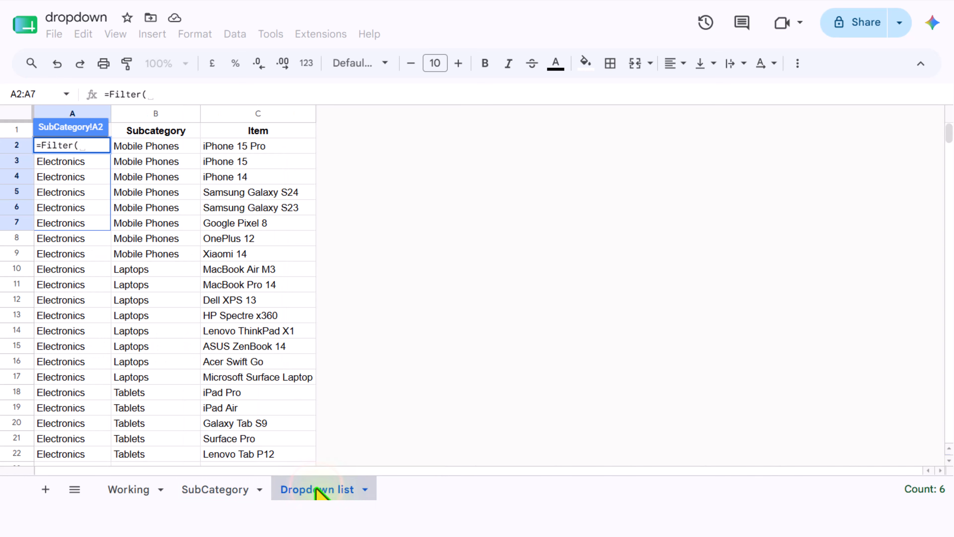
{"action": "left_click", "coordinate": [173, 112]}
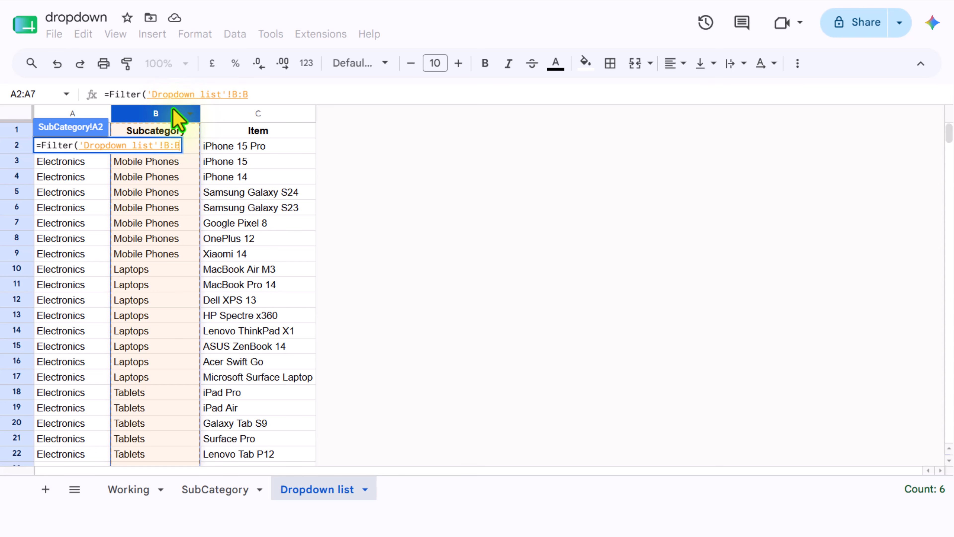
{"action": "type", "text": ","}
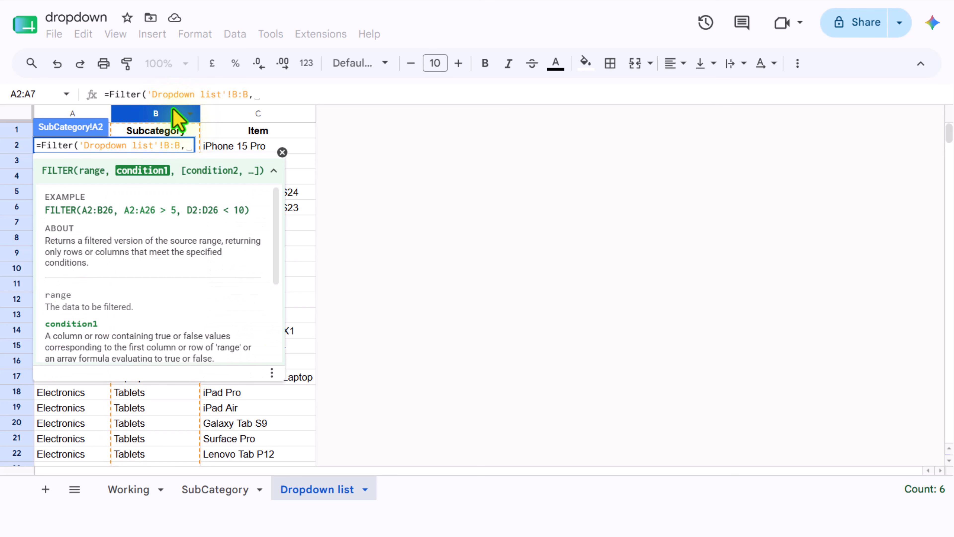
{"action": "left_click", "coordinate": [75, 113]}
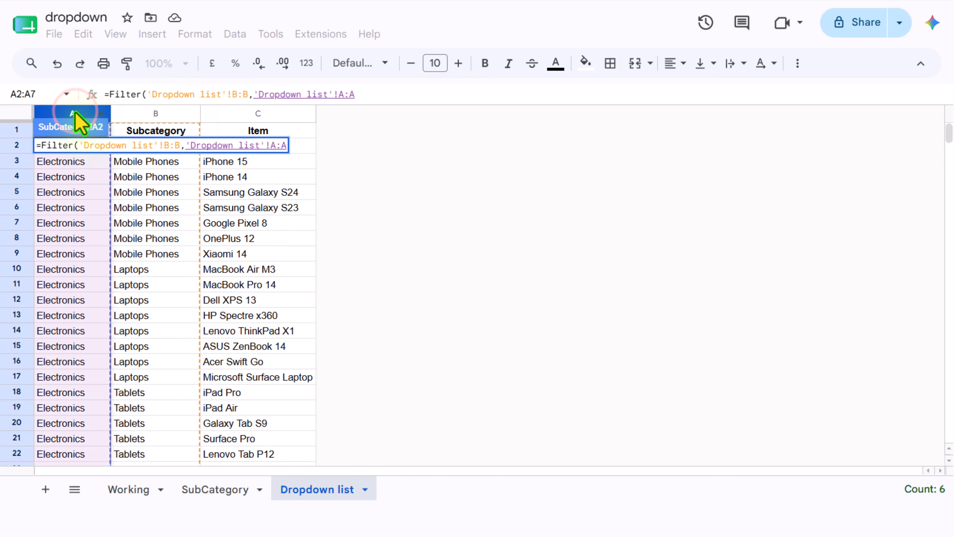
{"action": "type", "text": "="}
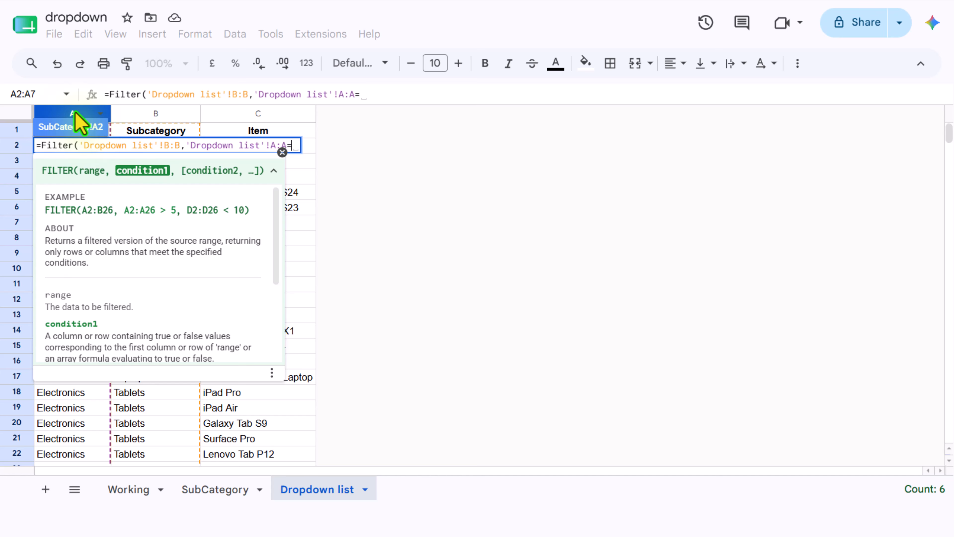
{"action": "left_click", "coordinate": [127, 489]}
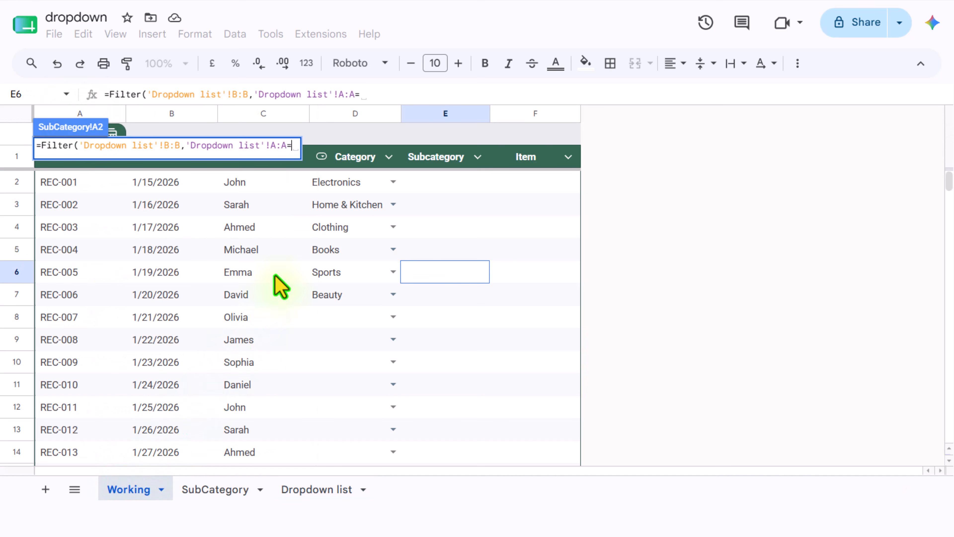
{"action": "left_click", "coordinate": [338, 186]}
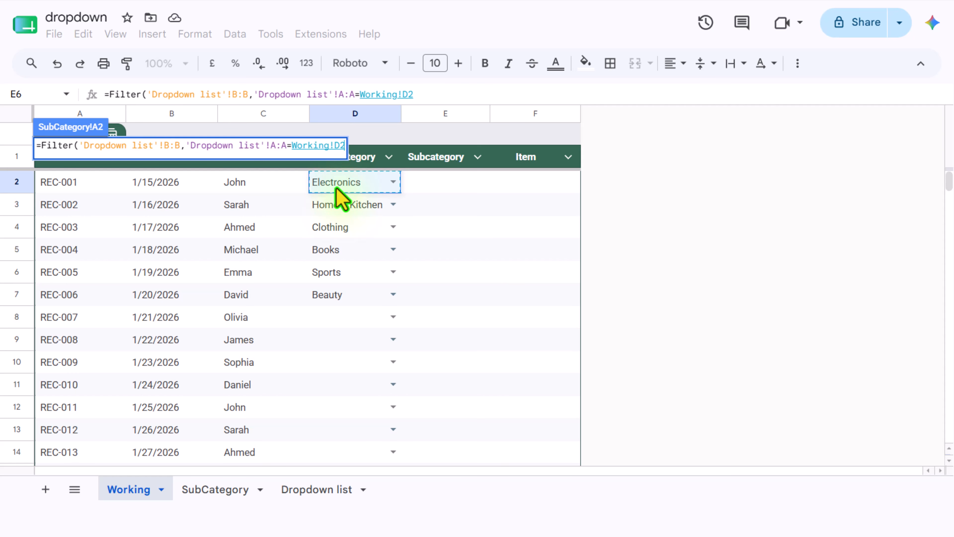
{"action": "type", "text": ")"}
{"action": "key", "text": "Return"}
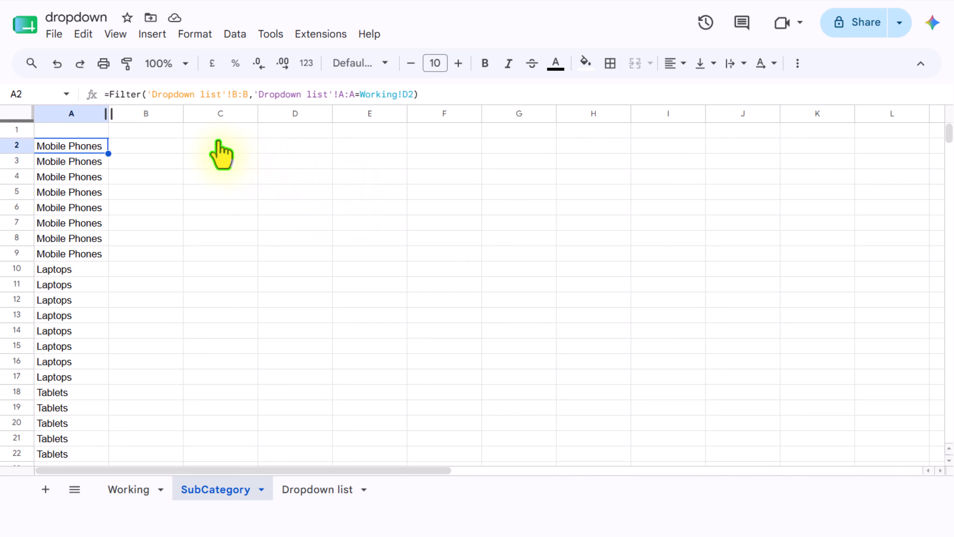
Step: Wrap the Filter formula in A2 in a Unique function to remove duplicate subcategories
{"action": "left_click", "coordinate": [109, 94]}
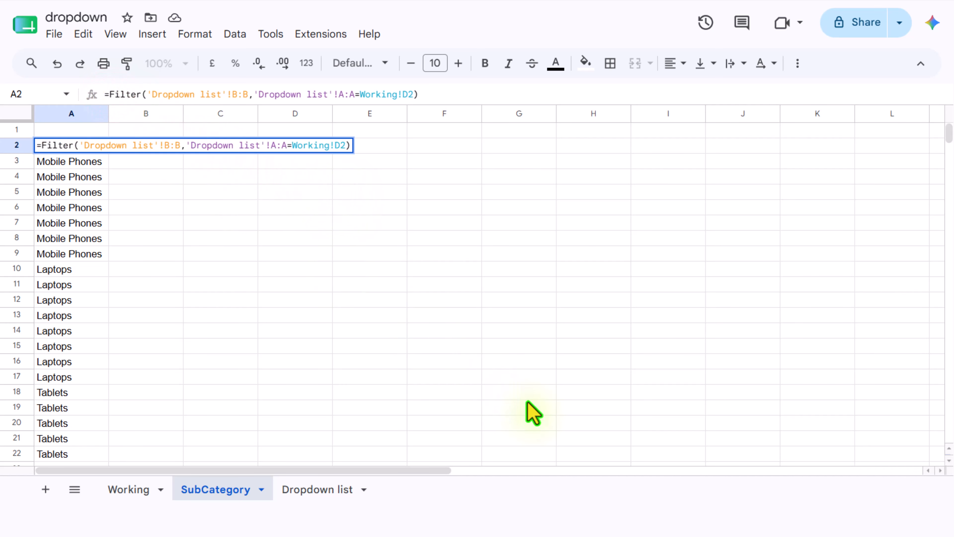
{"action": "type", "text": "Unique("}
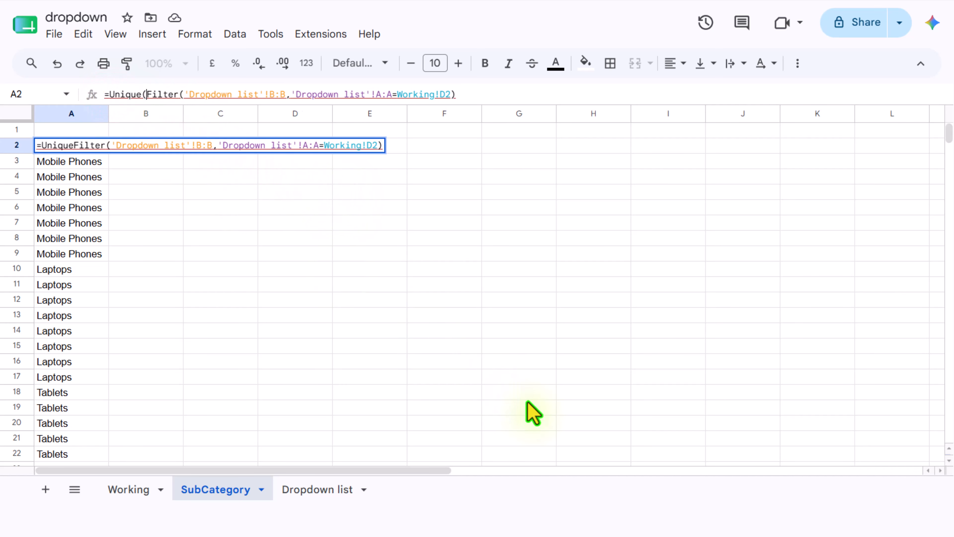
{"action": "left_click", "coordinate": [486, 93]}
{"action": "key", "text": "Return"}
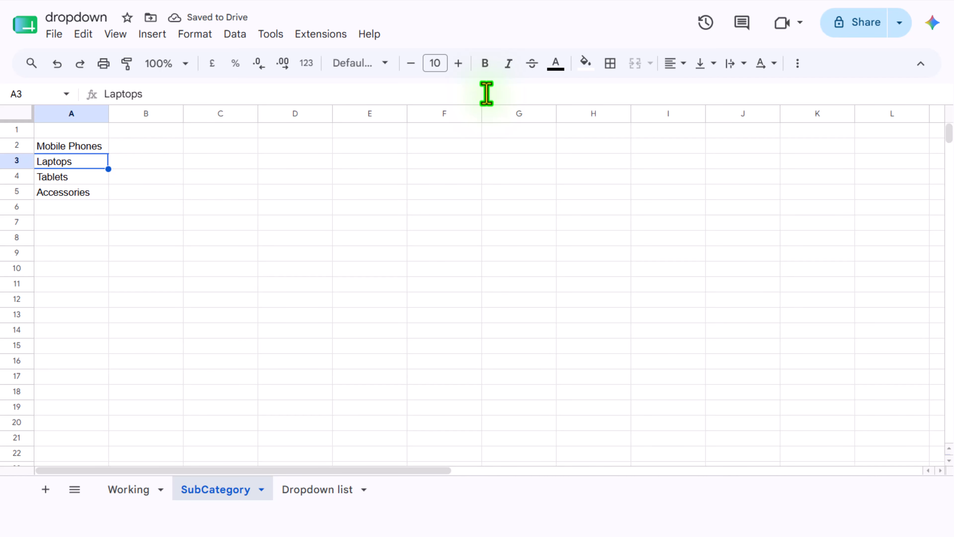
Step: Wrap the Unique formula in A2 in a Torow function to lay the subcategories out across one row
{"action": "left_click", "coordinate": [61, 147]}
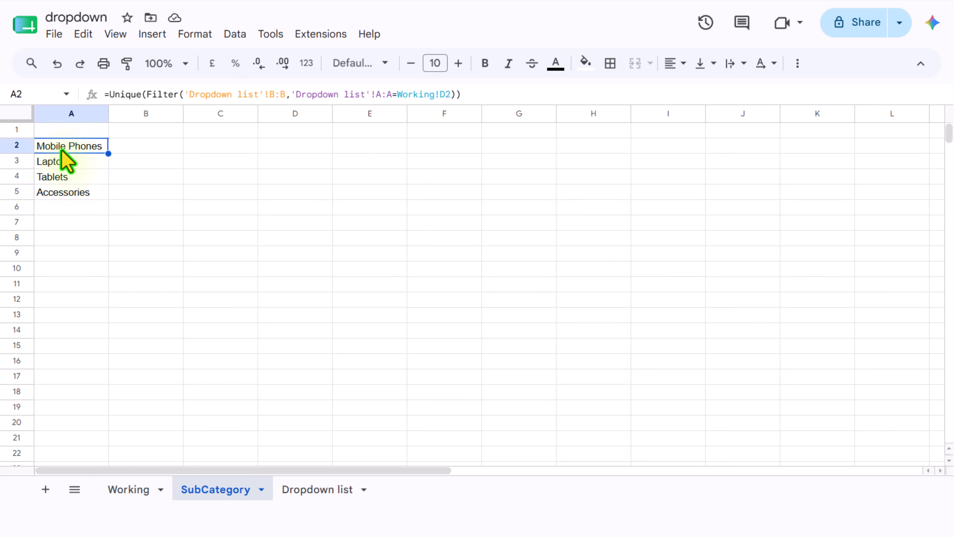
{"action": "double_click", "coordinate": [75, 149]}
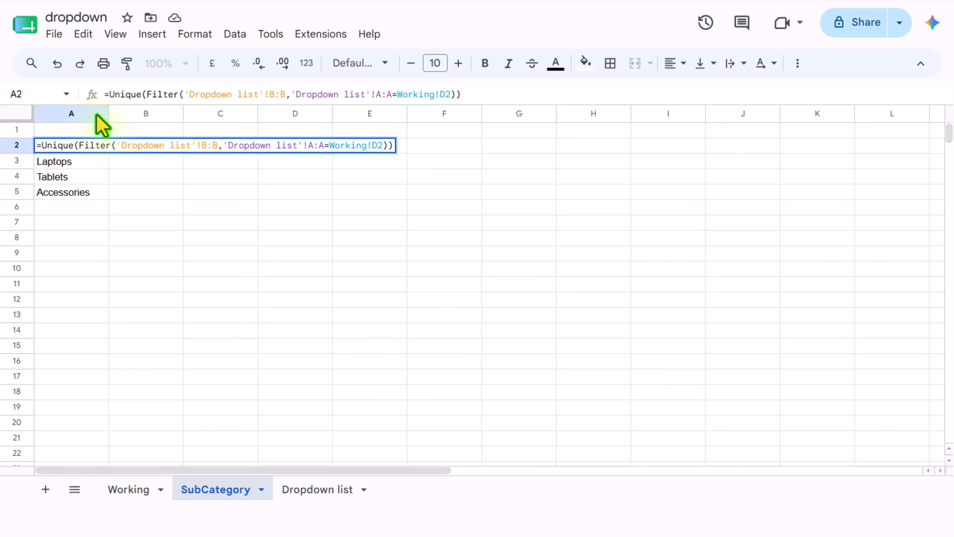
{"action": "type", "text": "Torow("}
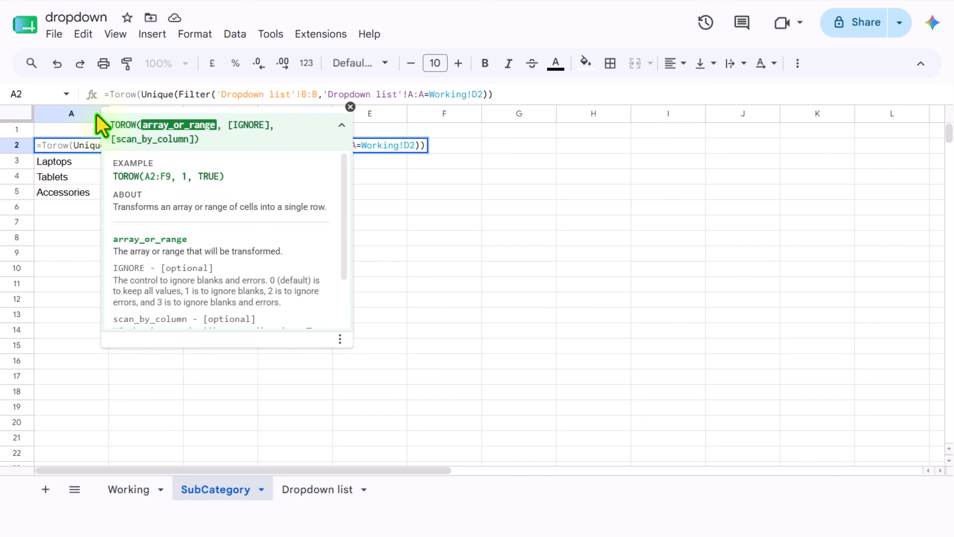
{"action": "left_click", "coordinate": [526, 92]}
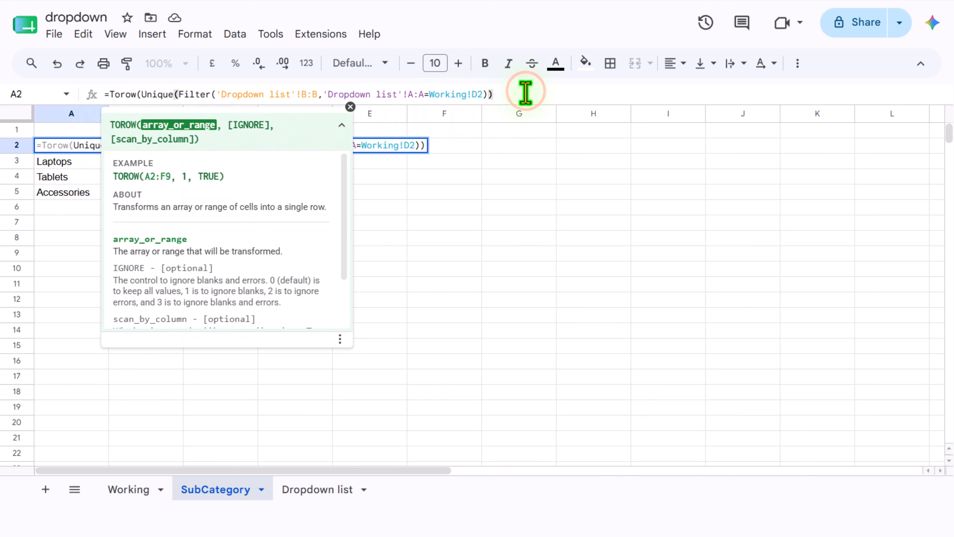
{"action": "type", "text": ")"}
{"action": "key", "text": "Return"}
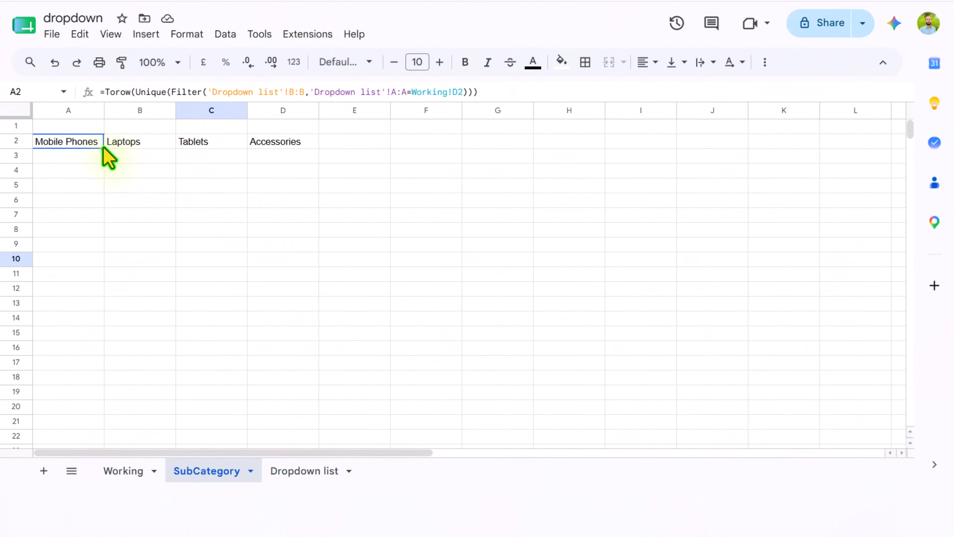
Step: Try copying the A2 formula down to A5, and clear the copies from A3:A5
{"action": "left_click_drag", "start_coordinate": [103, 147], "coordinate": [102, 184]}
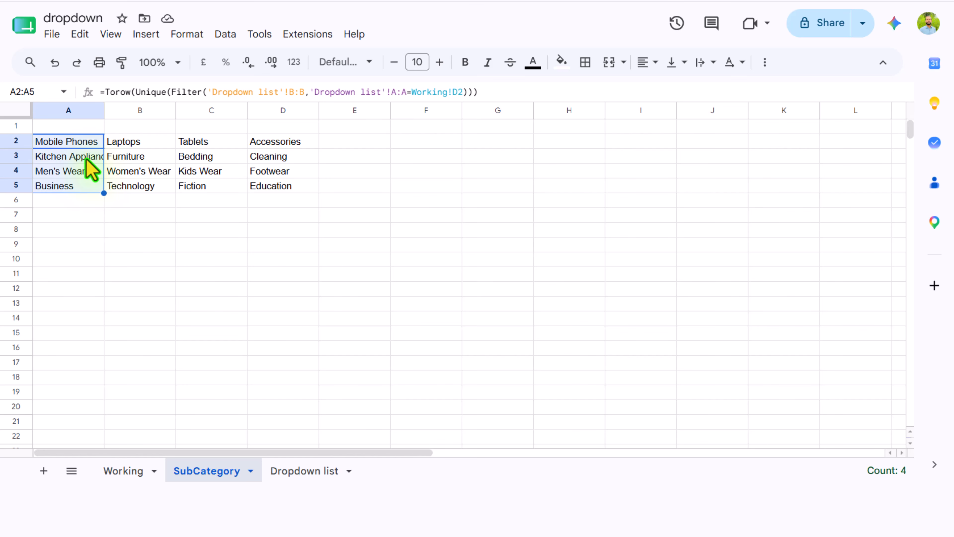
{"action": "left_click_drag", "start_coordinate": [86, 159], "coordinate": [87, 189]}
{"action": "key", "text": "Delete"}
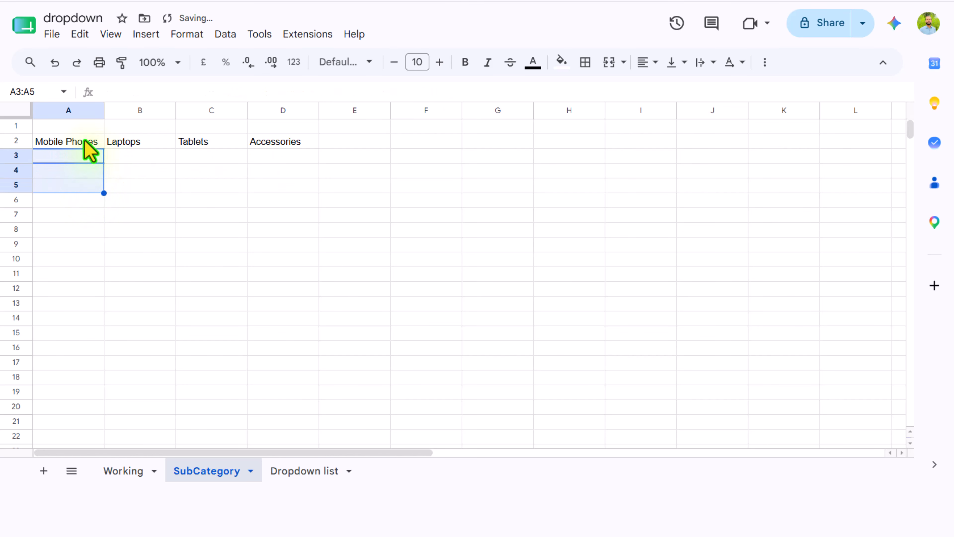
Step: Replace the formula in A2 with a Byrow function that uses Table1[Category] as its range
{"action": "left_click", "coordinate": [84, 138]}
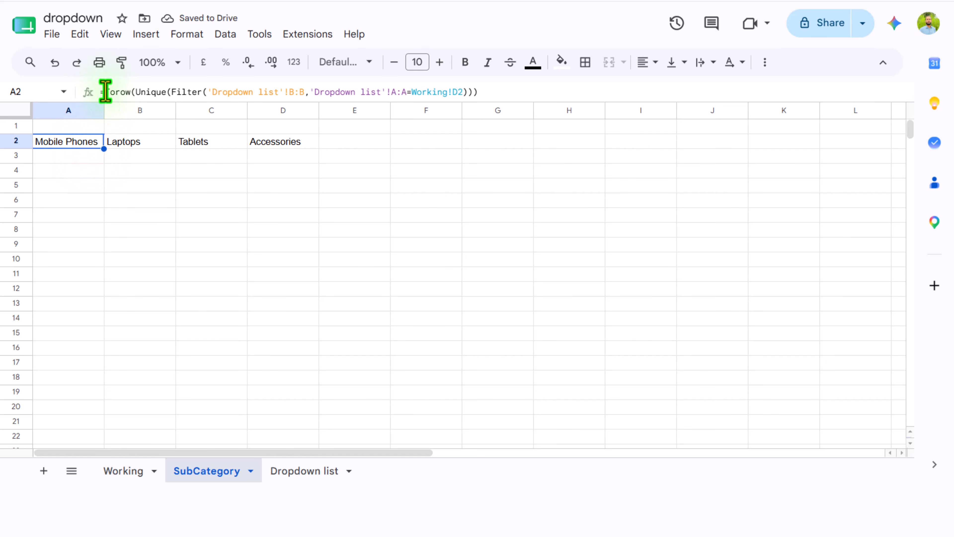
{"action": "left_click_drag", "start_coordinate": [105, 91], "coordinate": [553, 99]}
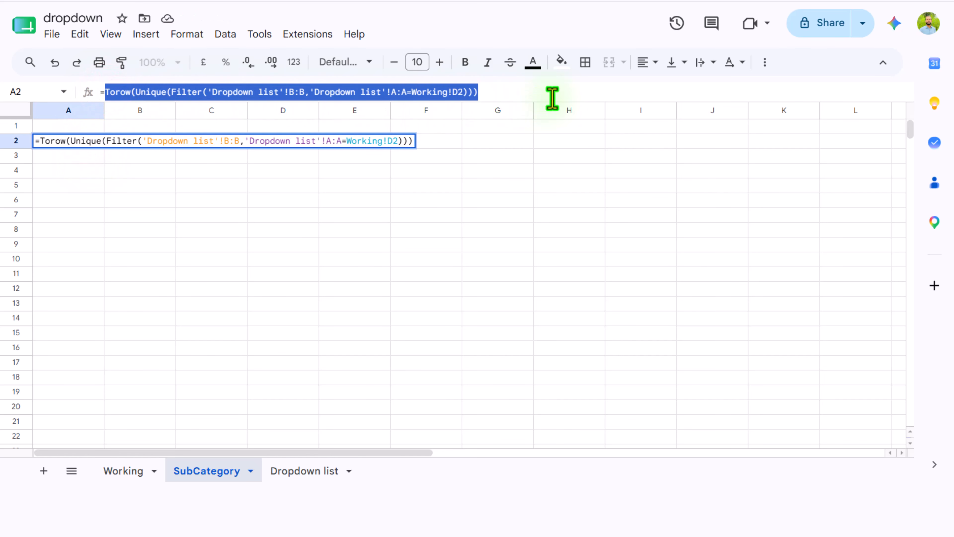
{"action": "key", "text": "BackSpace"}
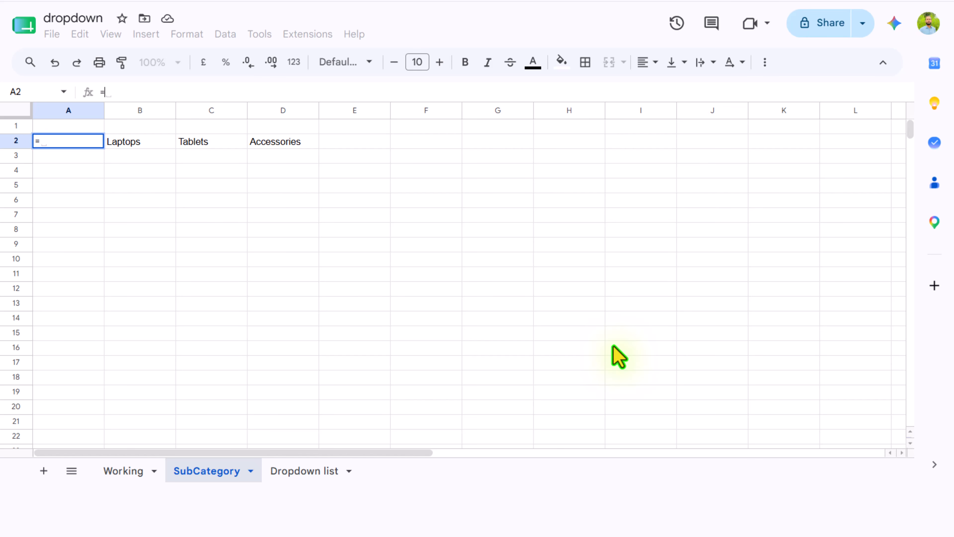
{"action": "type", "text": "Byr"}
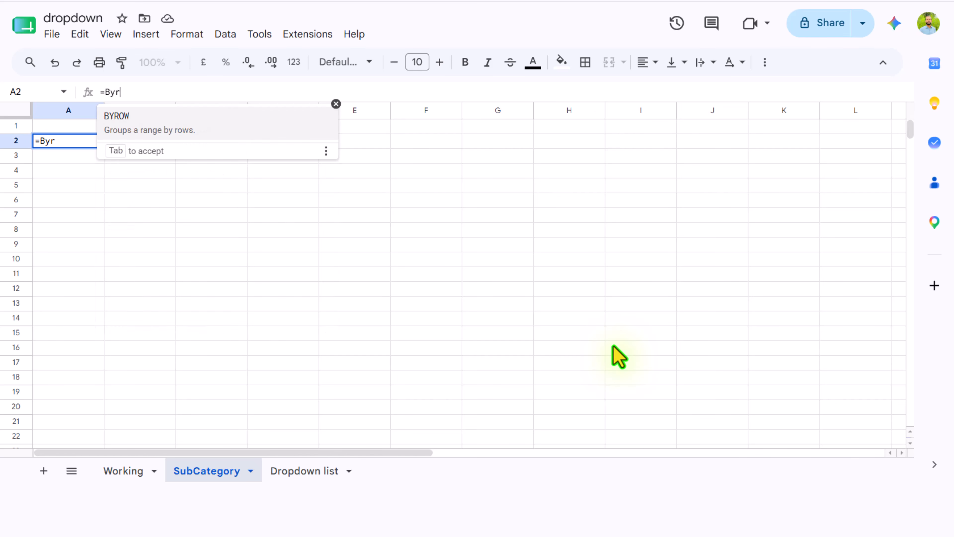
{"action": "type", "text": "ow("}
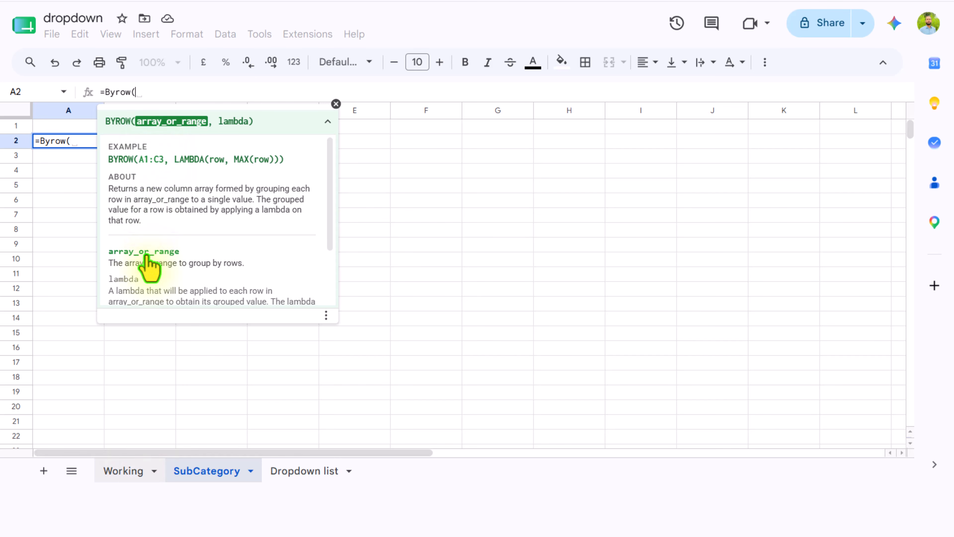
{"action": "left_click", "coordinate": [133, 471]}
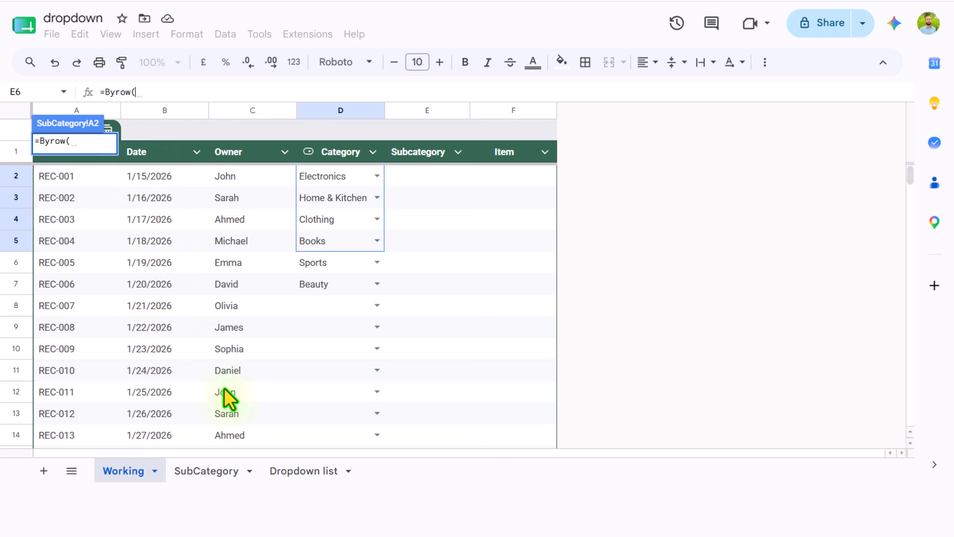
{"action": "type", "text": "Tabl"}
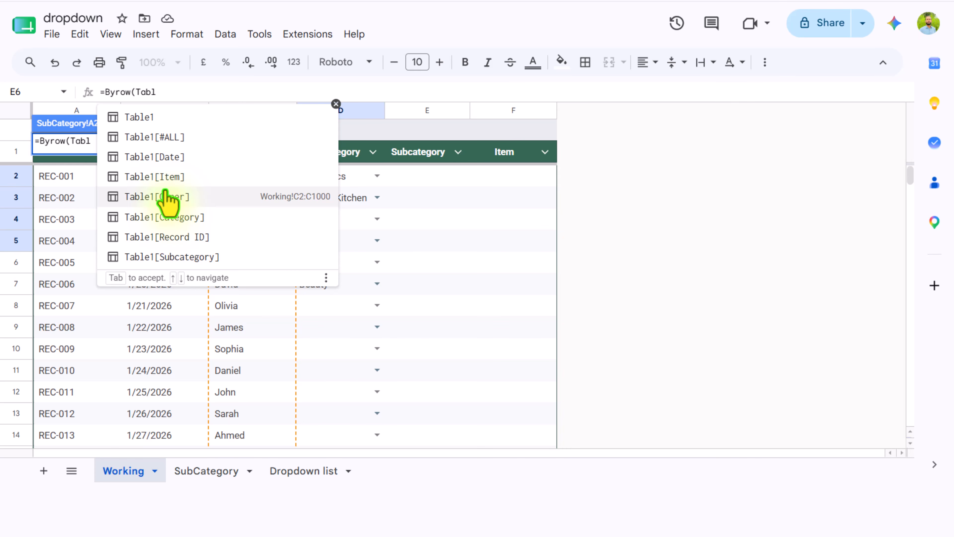
{"action": "left_click", "coordinate": [168, 217]}
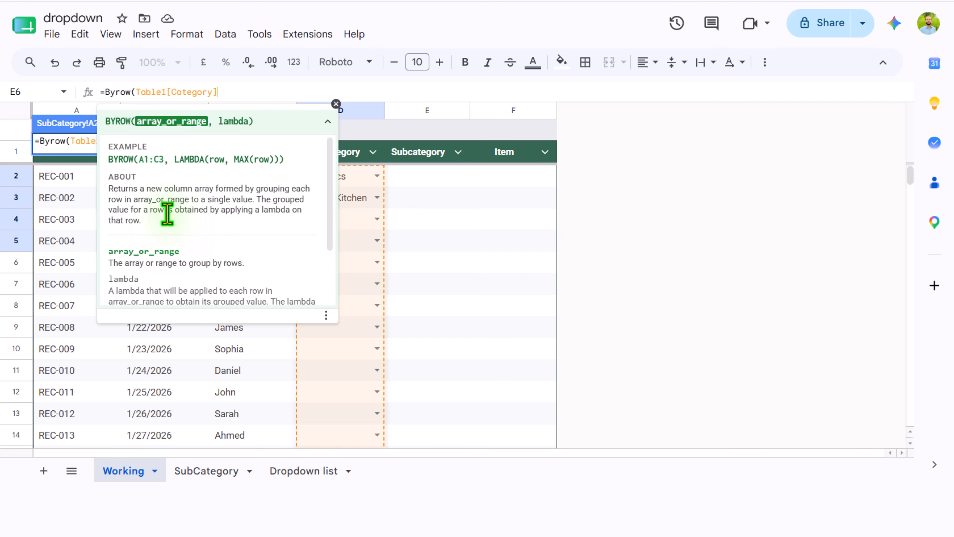
Step: Add a Lambda with parameter x to the Byrow formula, containing Torow(Unique(Filter('Dropdown list'!B:B,'Dropdown list'!A:A=Working!D2)))
{"action": "type", "text": ",L"}
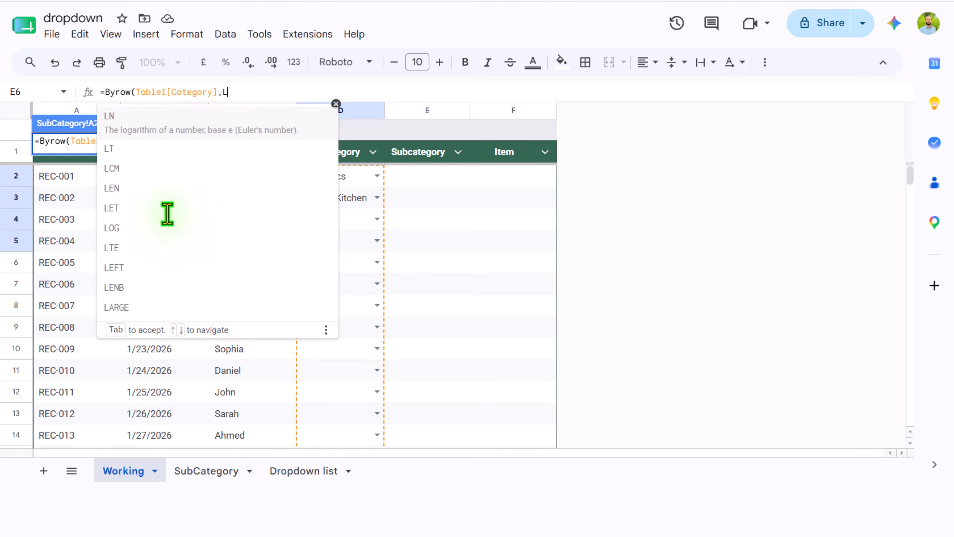
{"action": "type", "text": "ambda"}
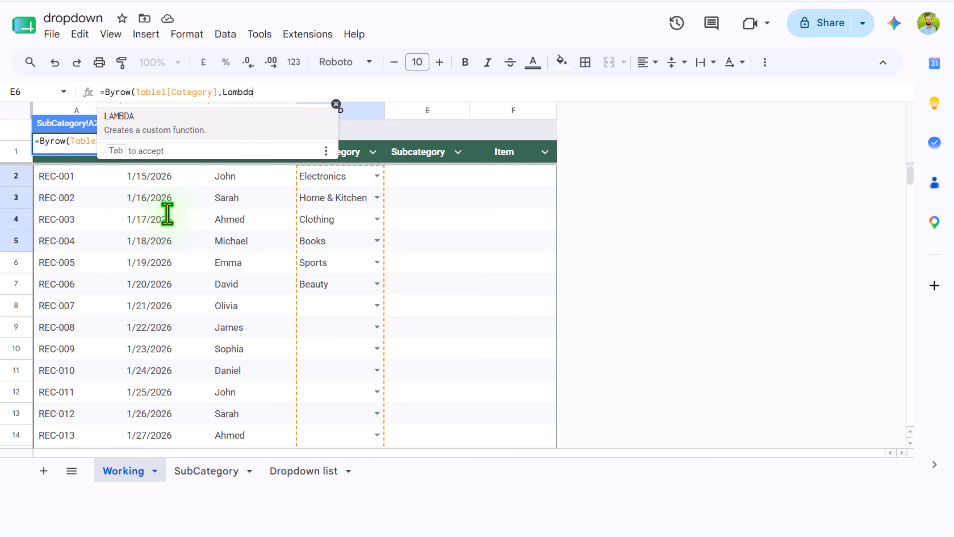
{"action": "type", "text": "("}
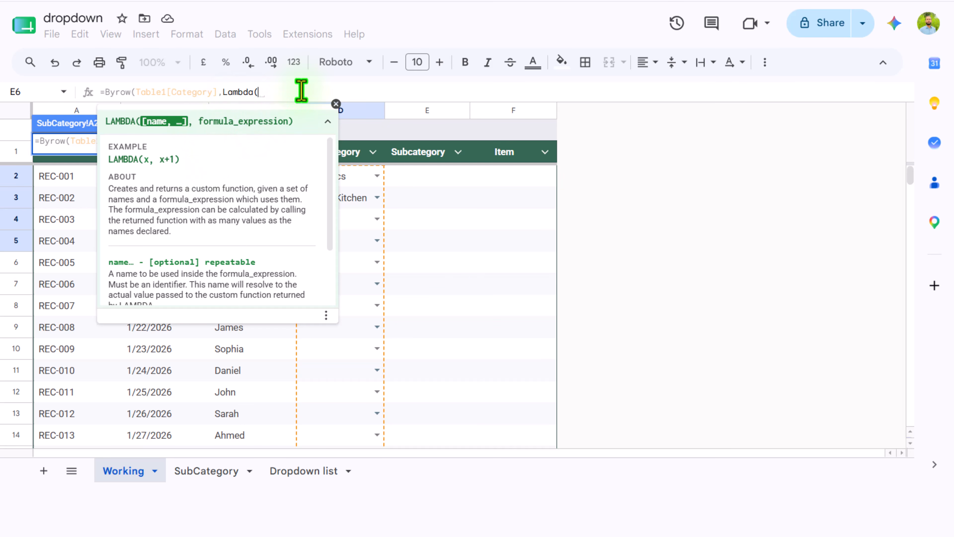
{"action": "type", "text": "x"}
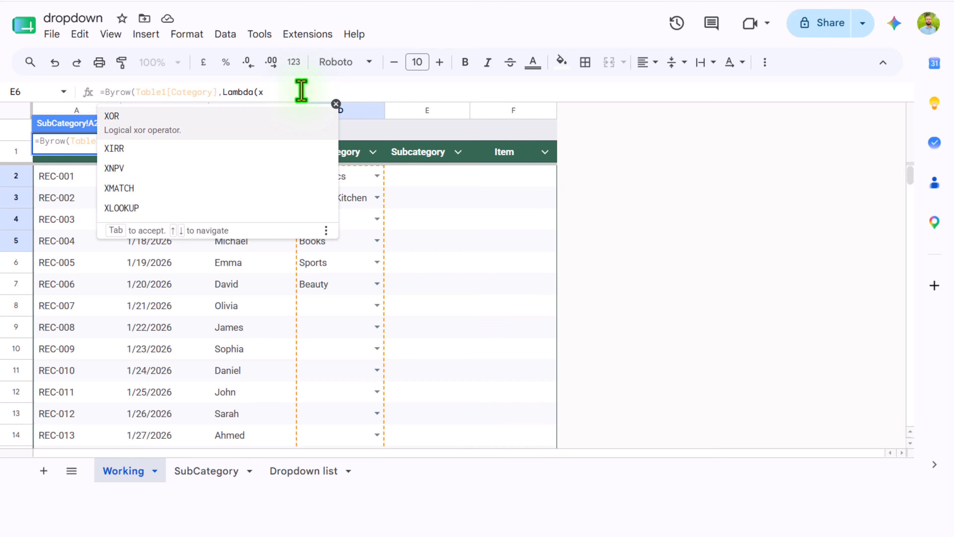
{"action": "type", "text": ","}
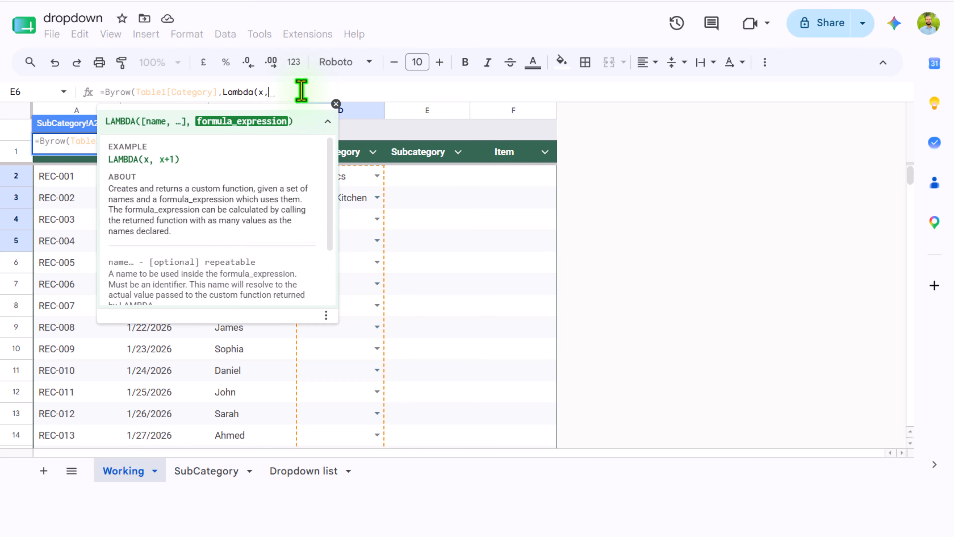
{"action": "type", "text": "Torow(Unique(Filter('Dropdown list'!B:B,'Dropdown list'!A:A=Working!D2)))"}
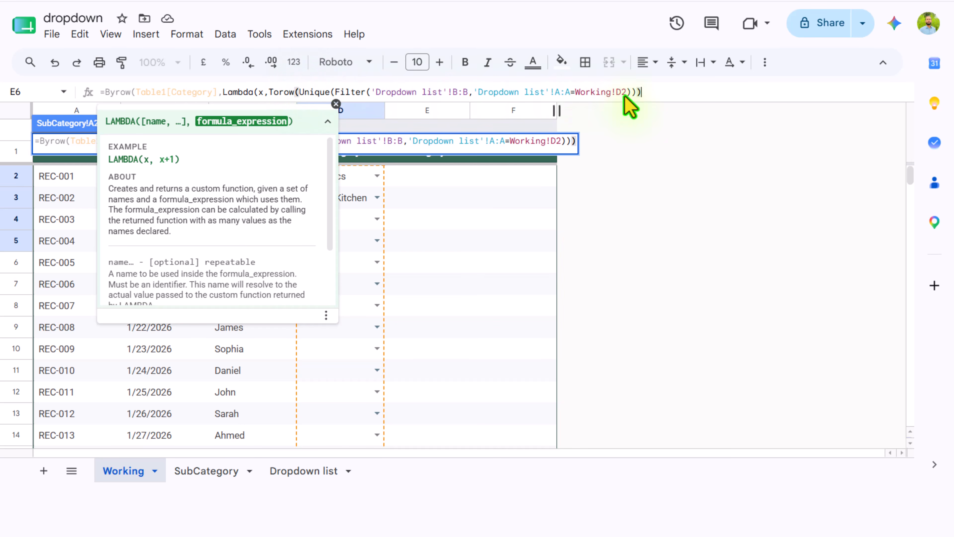
Step: Replace Working!D2 with x in the Filter condition, close the Lambda and Byrow parentheses, and commit the formula in A2
{"action": "left_click_drag", "start_coordinate": [626, 93], "coordinate": [574, 102]}
{"action": "type", "text": "x"}
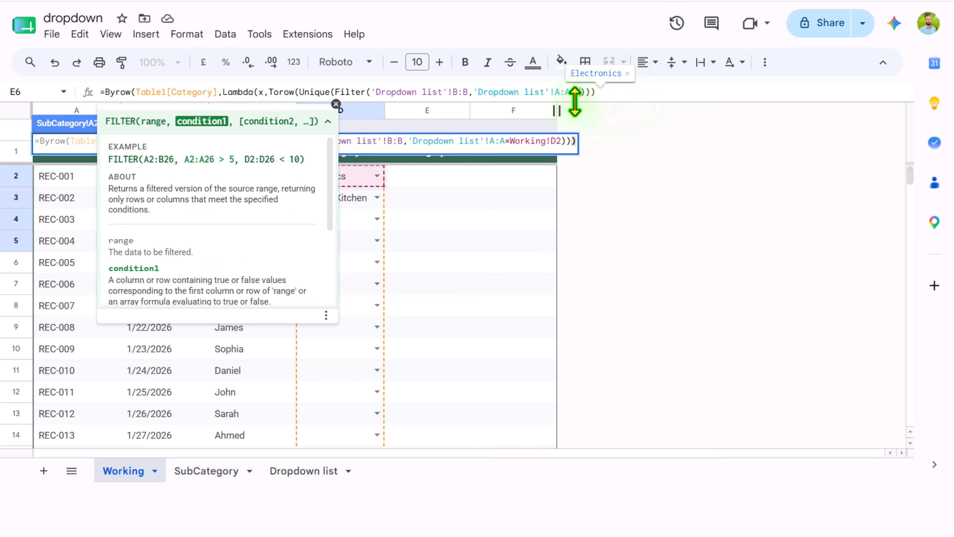
{"action": "left_click", "coordinate": [602, 92]}
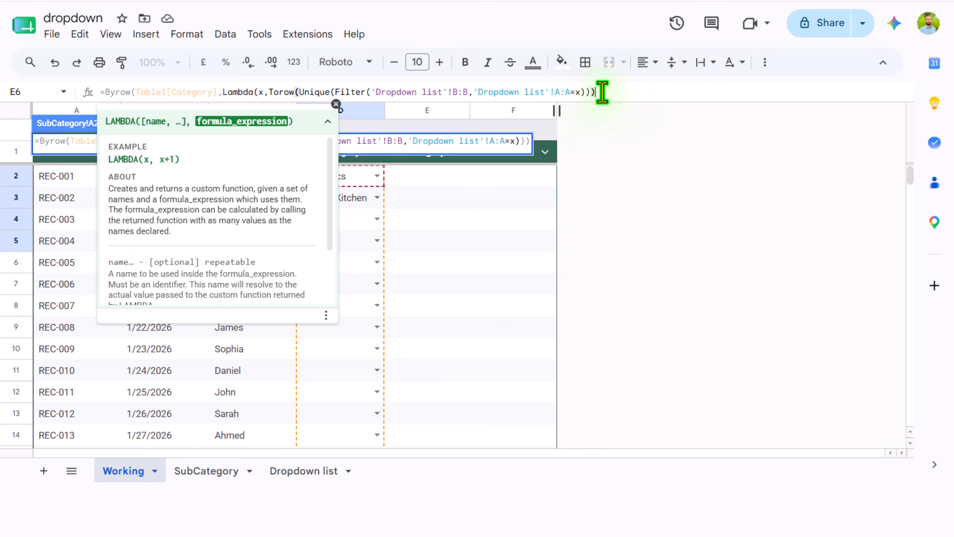
{"action": "type", "text": ")"}
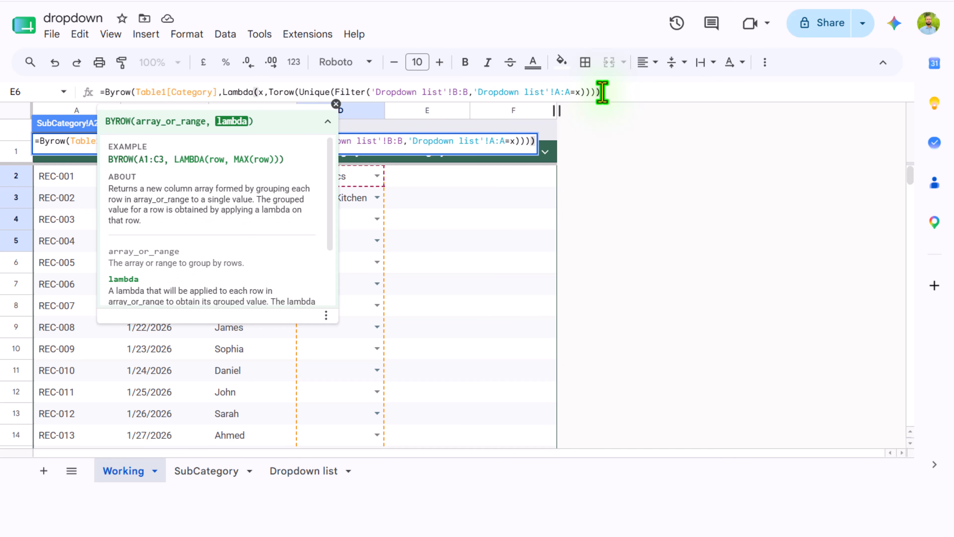
{"action": "key", "text": "Return"}
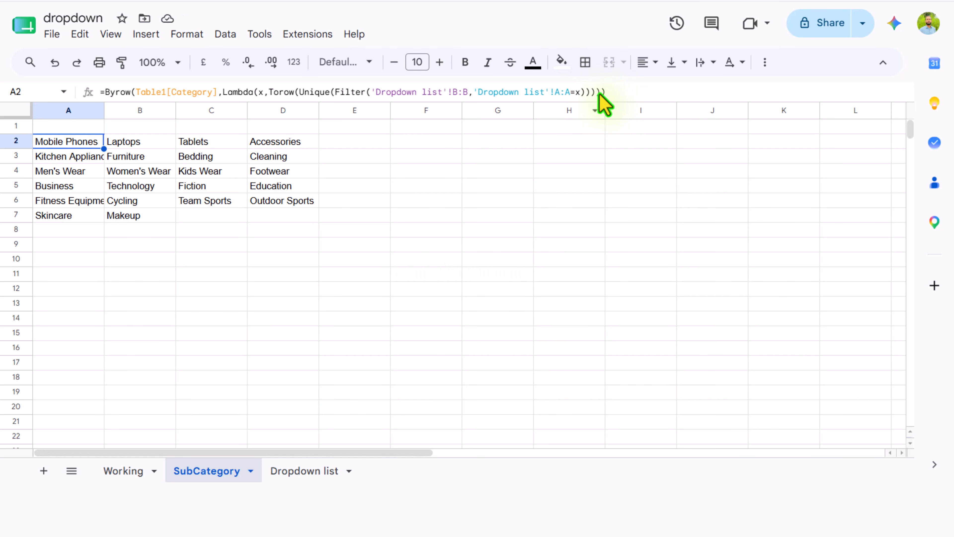
Step: Set the Category of REC-007 on the Working sheet to Electronics and check the matching row on the SubCategory sheet
{"action": "left_click", "coordinate": [124, 471]}
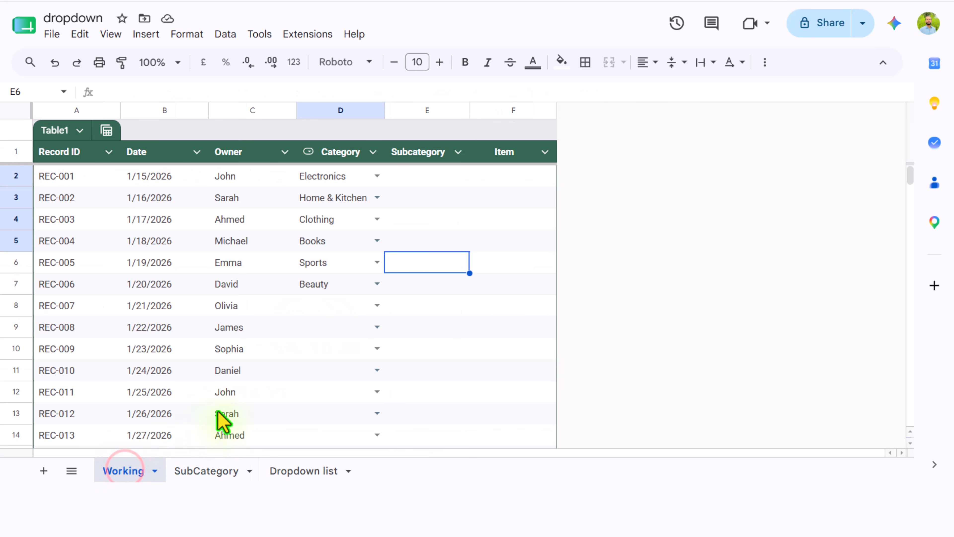
{"action": "left_click", "coordinate": [377, 305]}
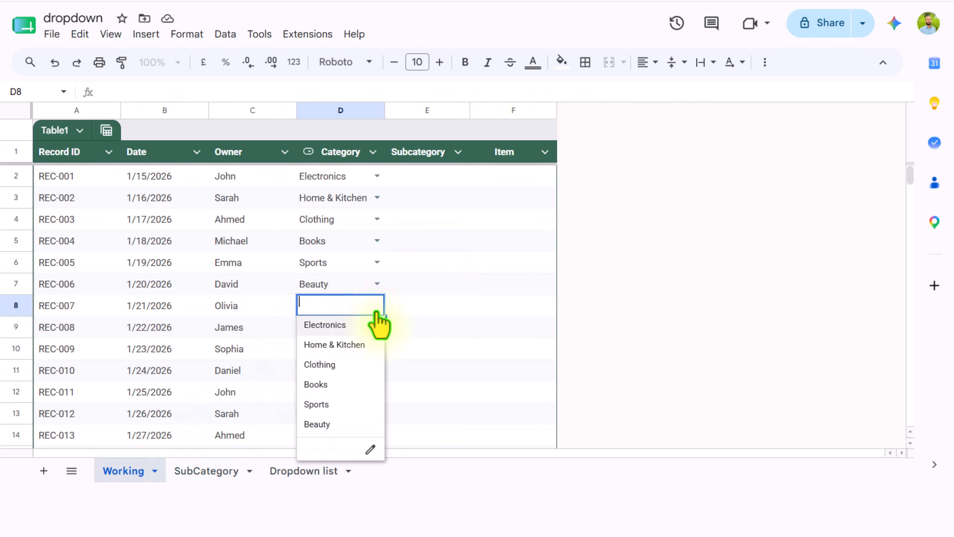
{"action": "left_click", "coordinate": [357, 330]}
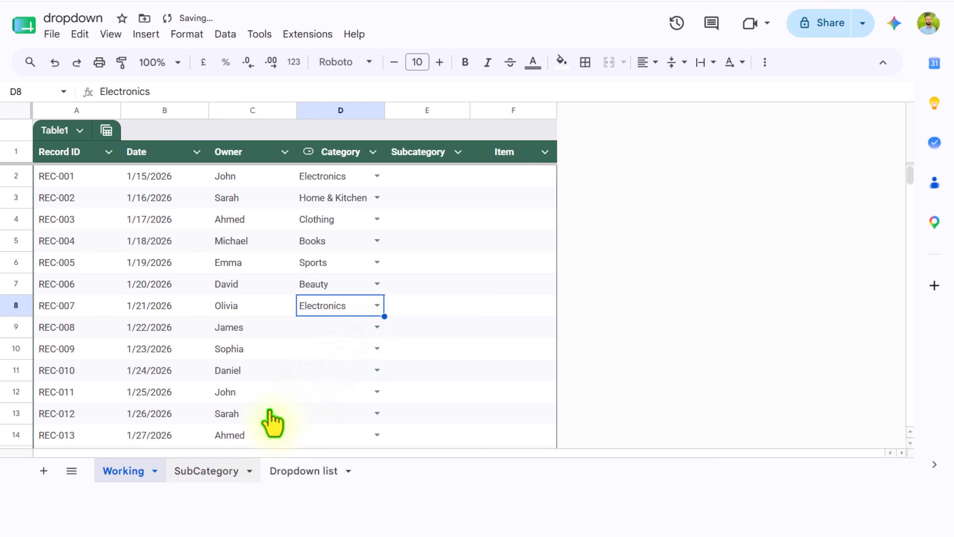
{"action": "left_click", "coordinate": [198, 472]}
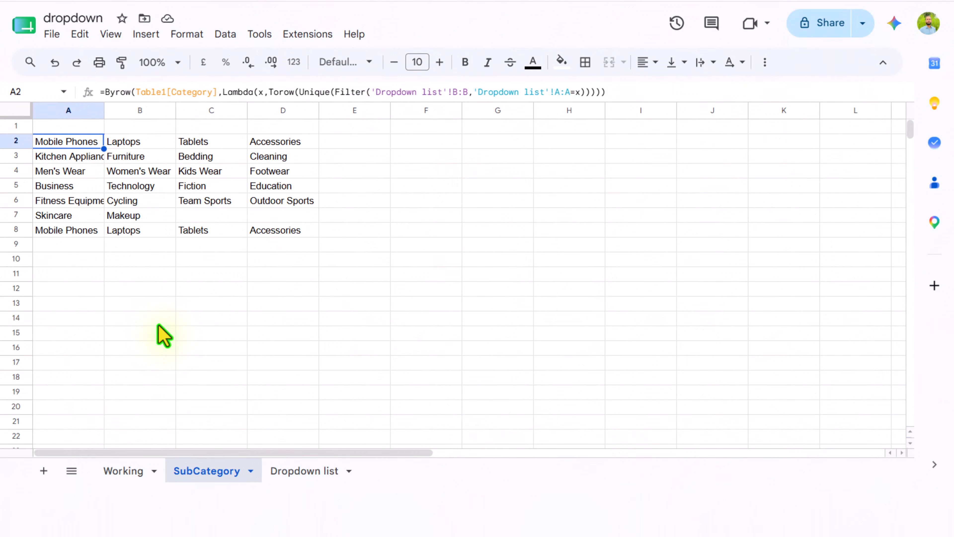
Step: Change the Subcategory column on the Working sheet to a drop-down type with the criteria Drop-down (from a range)
{"action": "left_click", "coordinate": [131, 472]}
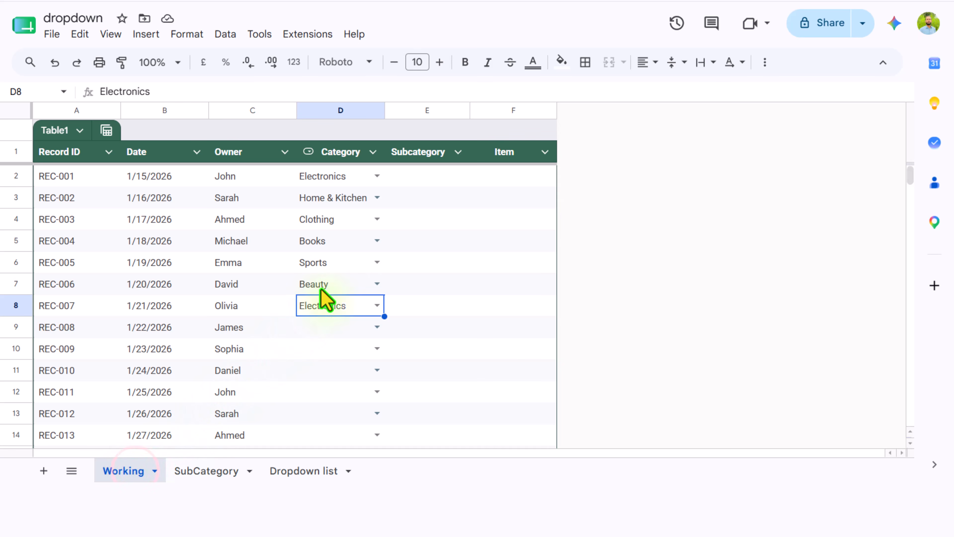
{"action": "left_click", "coordinate": [457, 153]}
{"action": "mouse_move", "coordinate": [535, 181]}
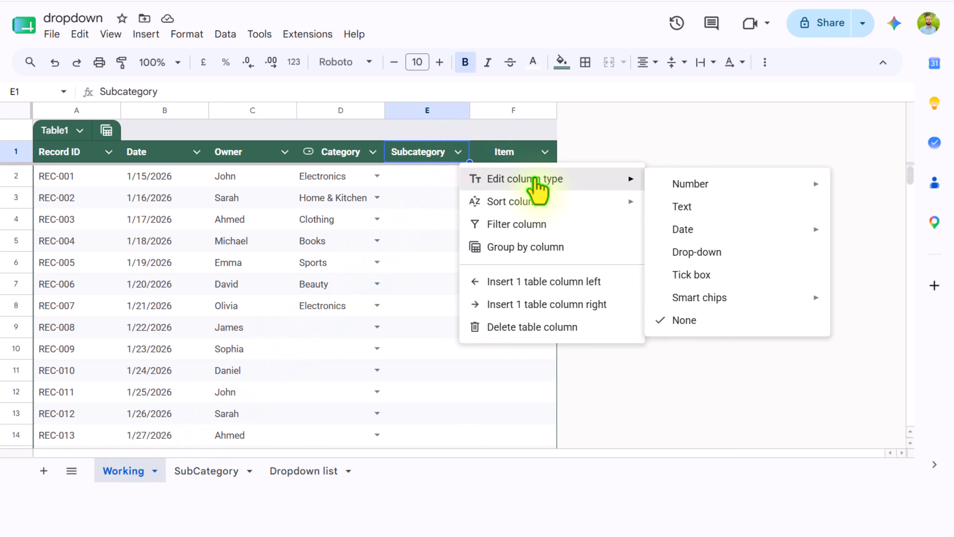
{"action": "left_click", "coordinate": [690, 254]}
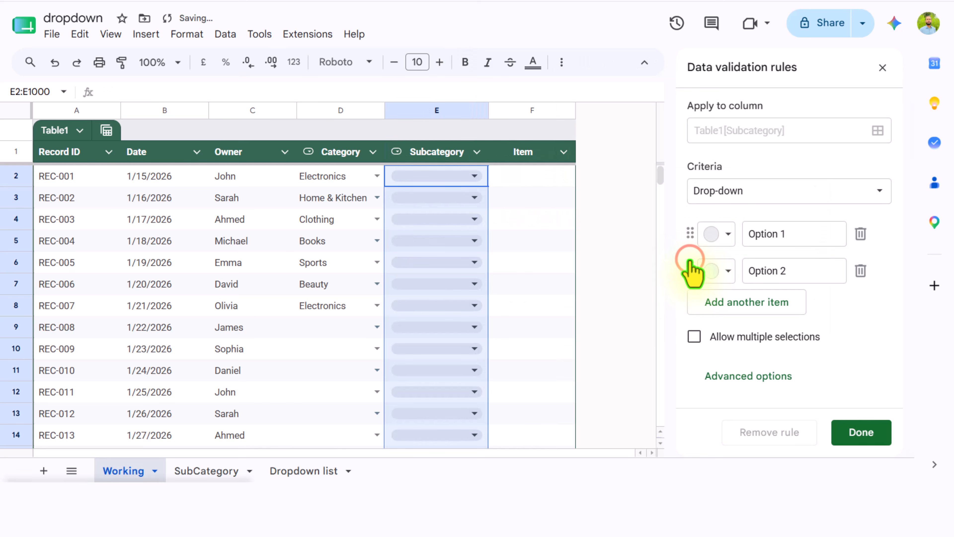
{"action": "left_click", "coordinate": [780, 190]}
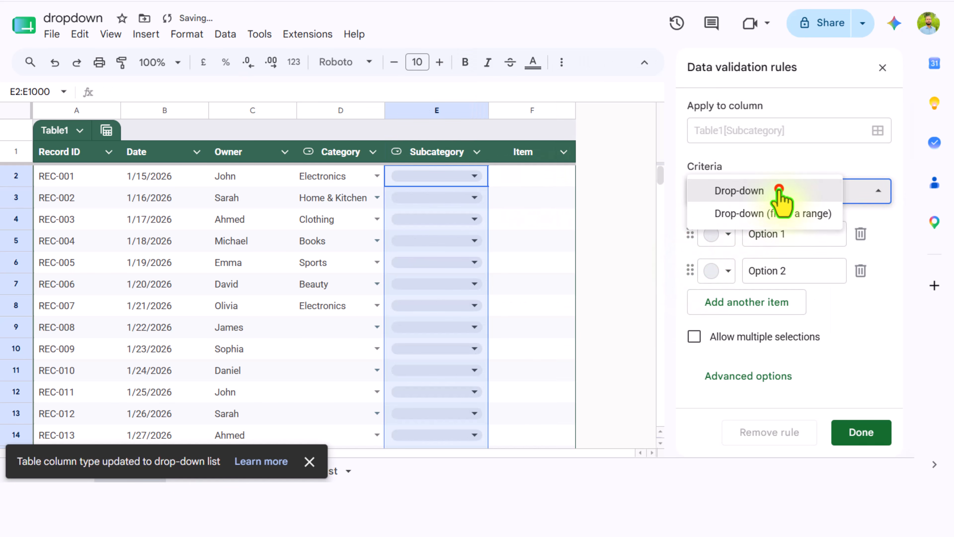
{"action": "left_click", "coordinate": [777, 213]}
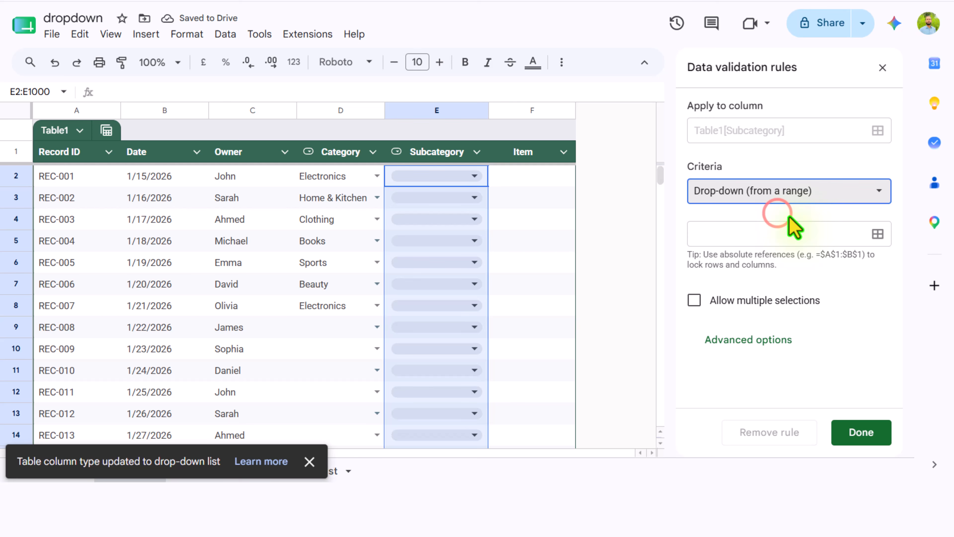
Step: Set the drop-down's source to row 2 of the SubCategory sheet, entered as =SubCategory!2:2
{"action": "left_click", "coordinate": [875, 235]}
{"action": "left_click", "coordinate": [477, 237]}
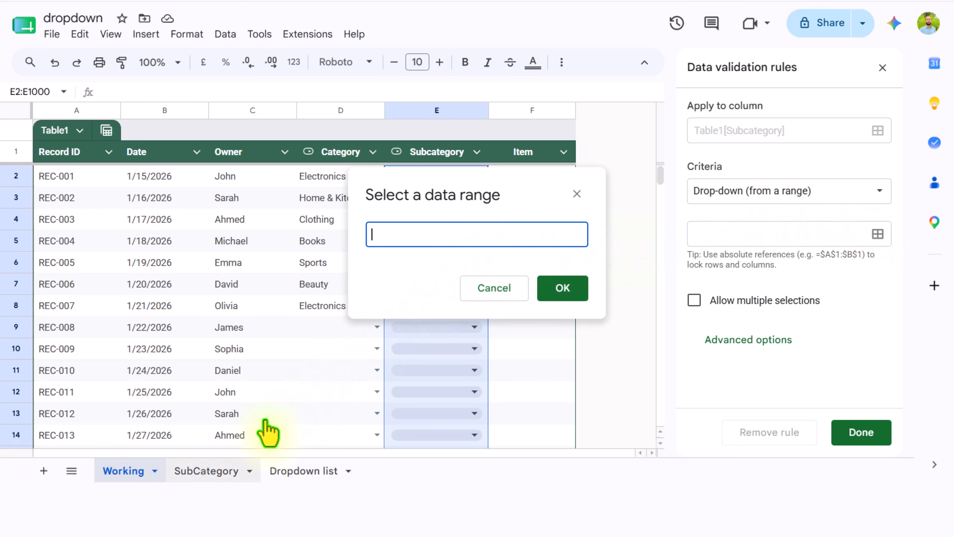
{"action": "left_click", "coordinate": [206, 471]}
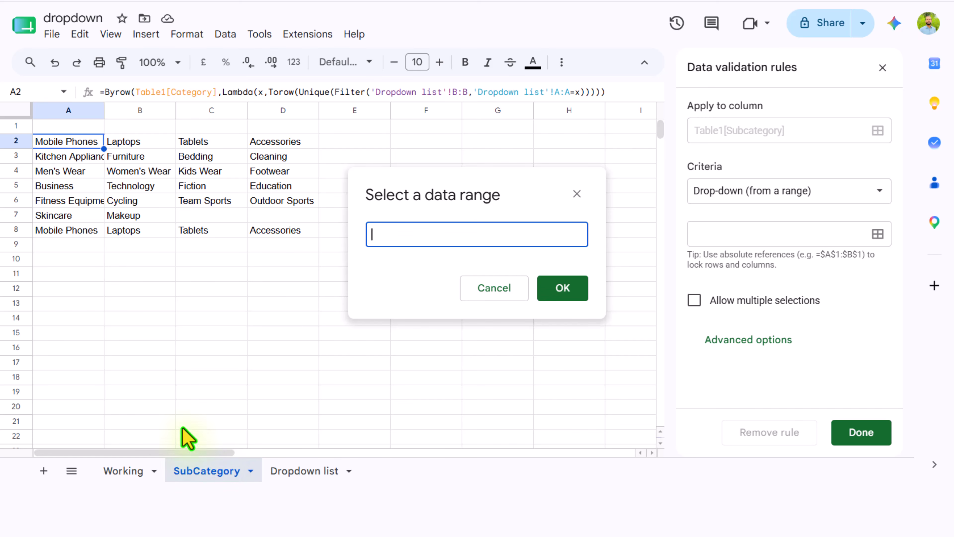
{"action": "left_click", "coordinate": [23, 140]}
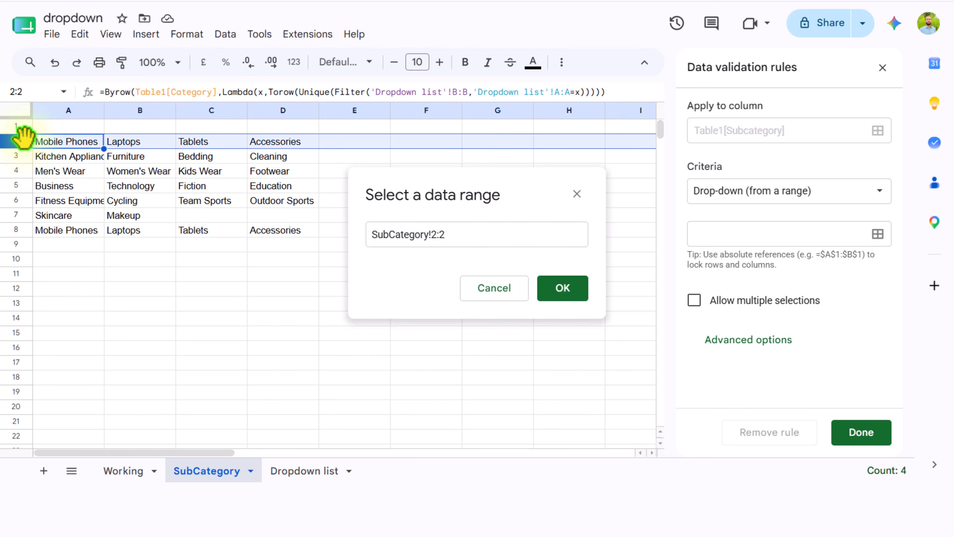
{"action": "left_click", "coordinate": [373, 234]}
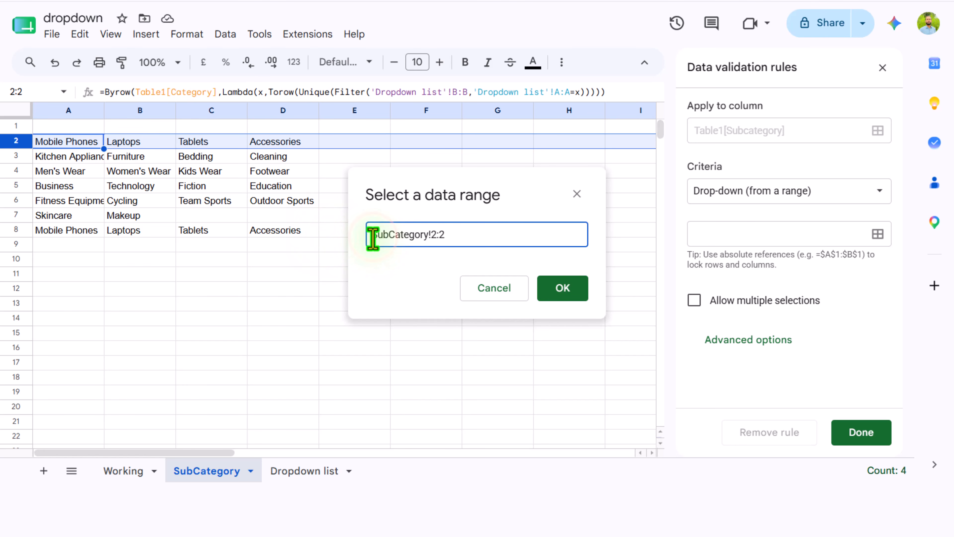
{"action": "type", "text": "="}
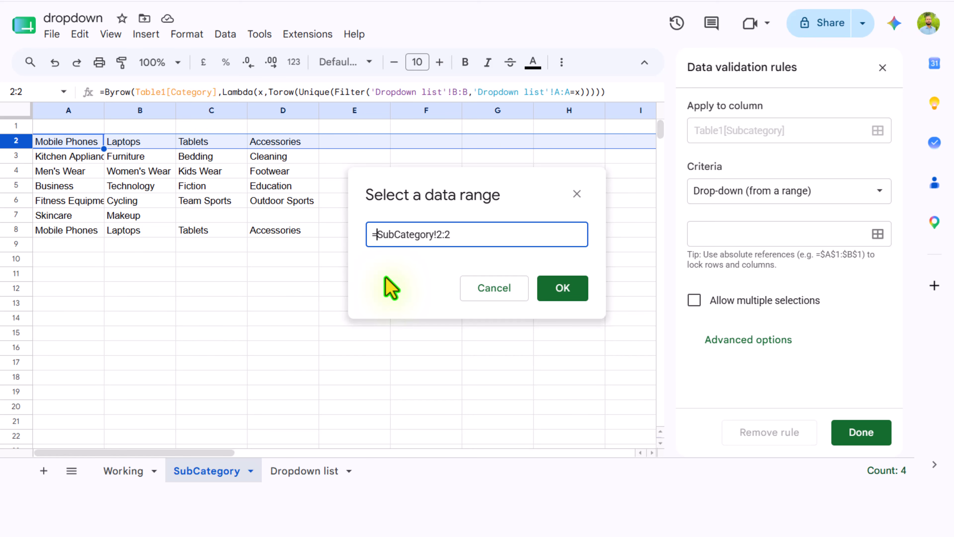
{"action": "left_click", "coordinate": [552, 288]}
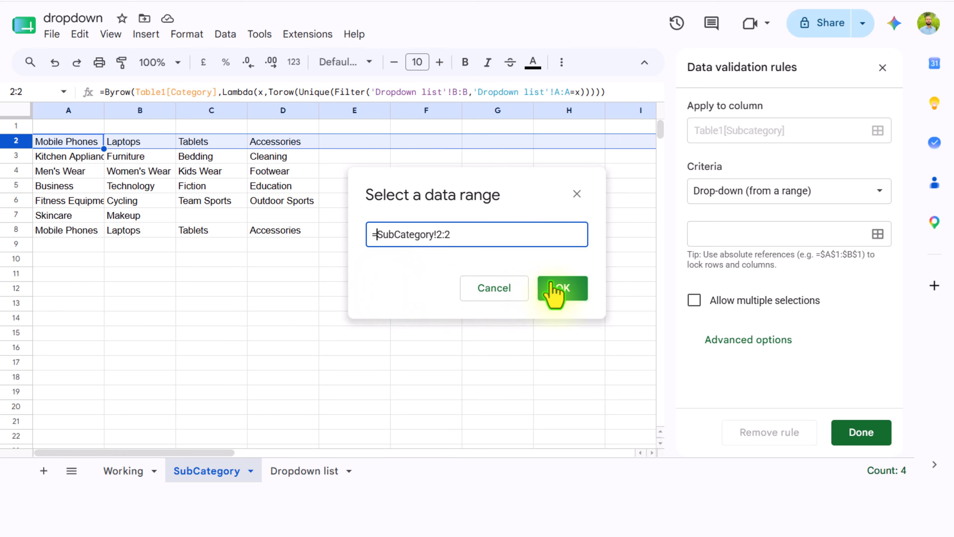
Step: Set the Subcategory drop-down's display style to Arrow in the advanced options and save the validation rule
{"action": "scroll", "coordinate": [890, 299], "scroll_direction": "down", "scroll_amount": 3}
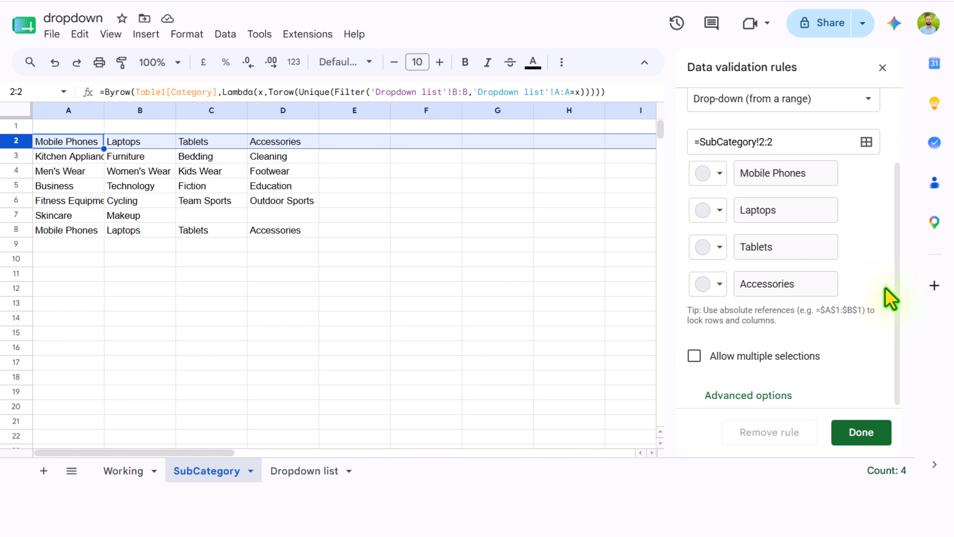
{"action": "left_click", "coordinate": [773, 395]}
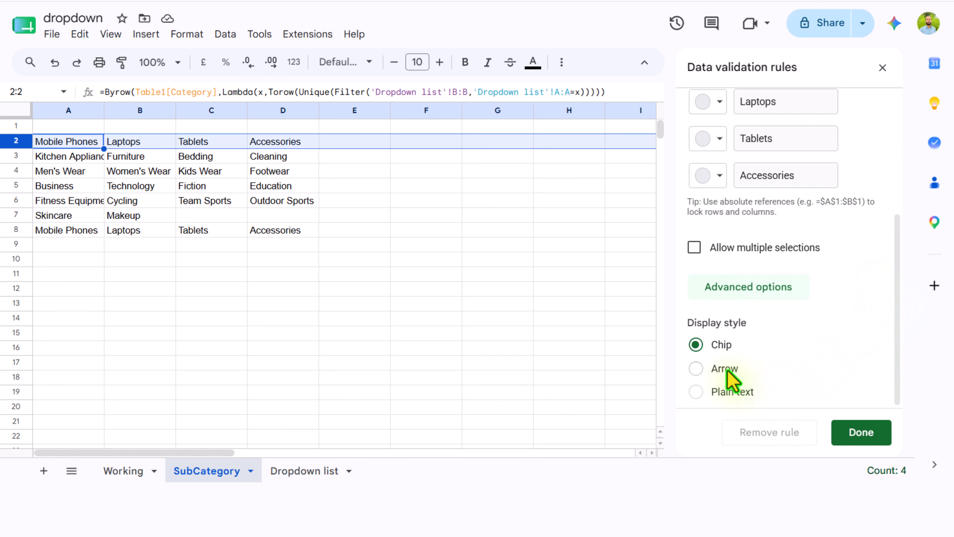
{"action": "left_click", "coordinate": [727, 369]}
{"action": "left_click", "coordinate": [854, 434]}
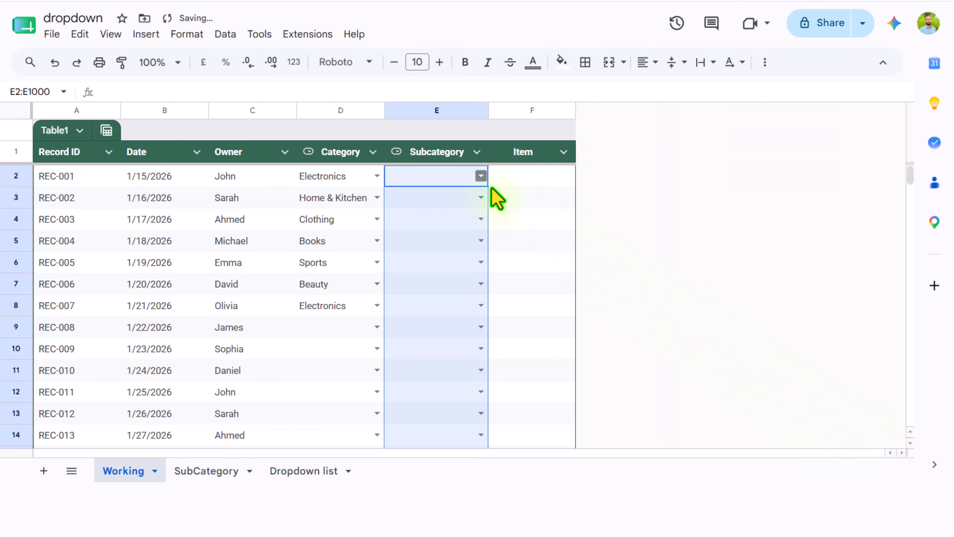
Step: Choose subcategories for rows 2 to 8: Mobile Phones, Kitchen Appliances, Women's Wear, Technology, Team Sports, Makeup and Laptops
{"action": "left_click", "coordinate": [480, 176]}
{"action": "left_click", "coordinate": [468, 196]}
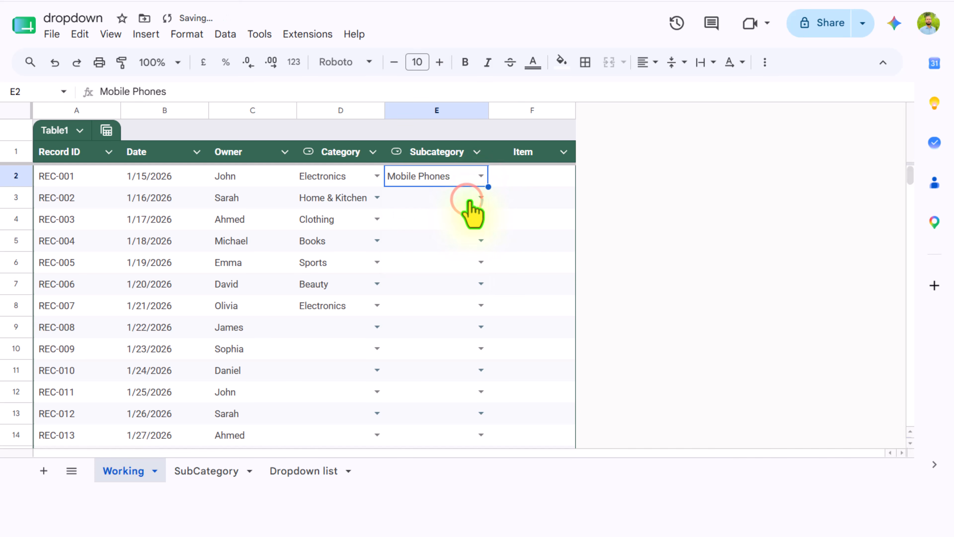
{"action": "left_click", "coordinate": [480, 198]}
{"action": "left_click", "coordinate": [465, 217]}
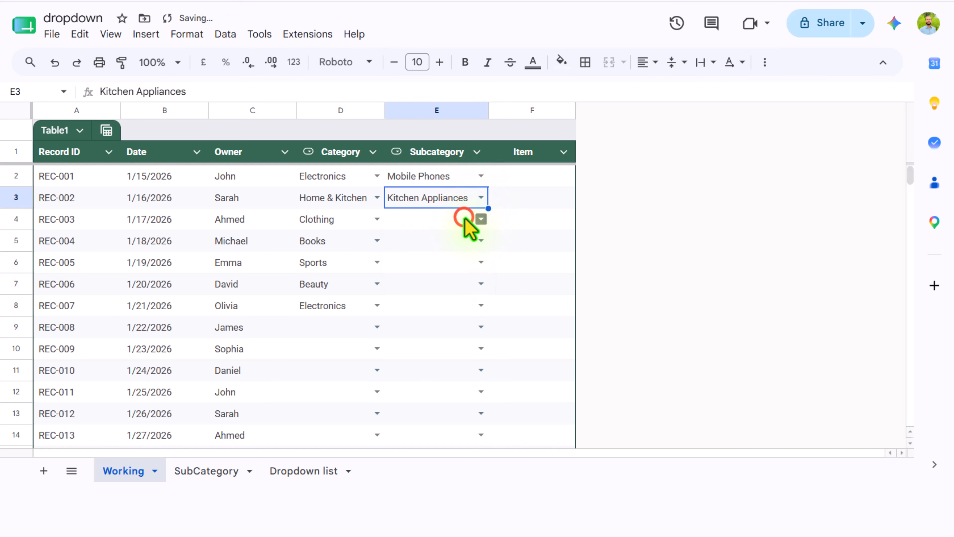
{"action": "left_click", "coordinate": [482, 219]}
{"action": "left_click", "coordinate": [466, 258]}
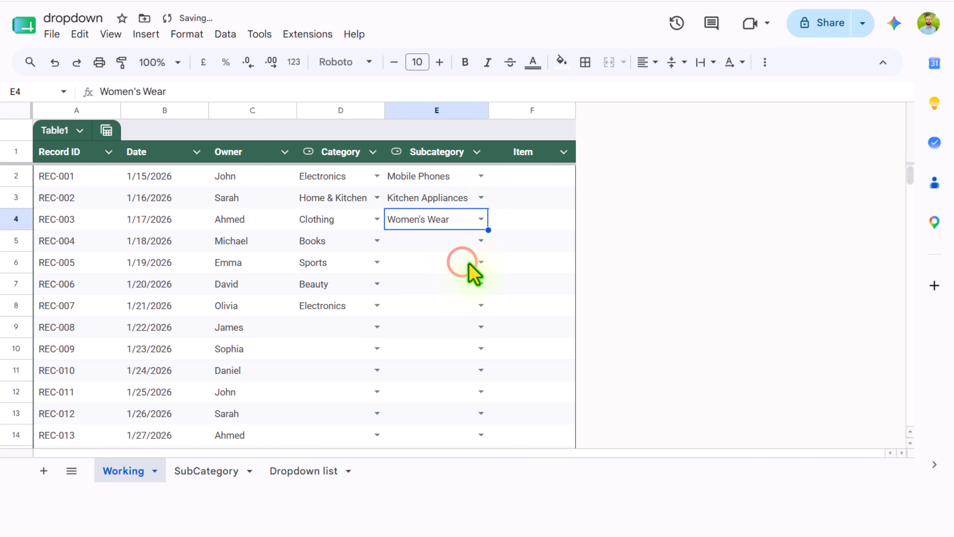
{"action": "left_click", "coordinate": [480, 262]}
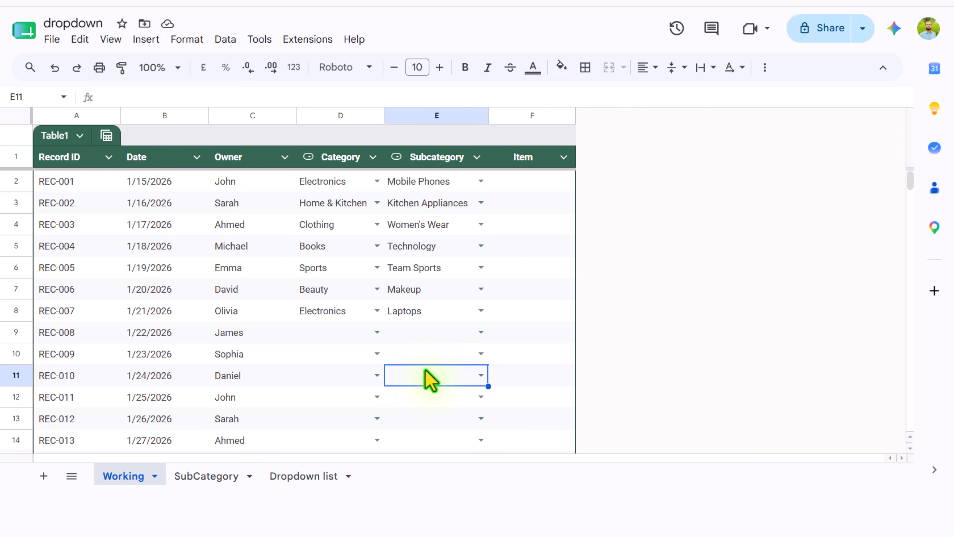
Step: Add a new sheet after the Working sheet and rename it Items
{"action": "left_click", "coordinate": [44, 476]}
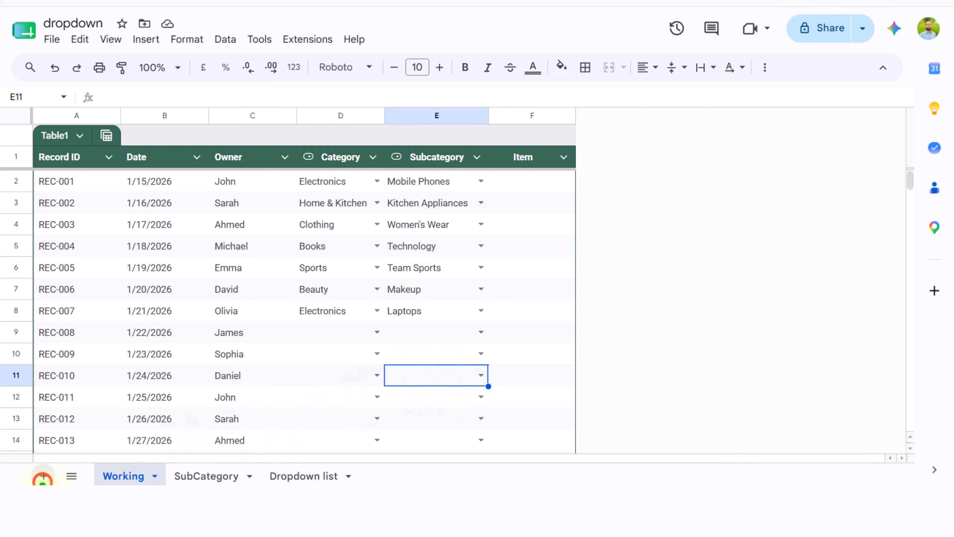
{"action": "left_click", "coordinate": [188, 476]}
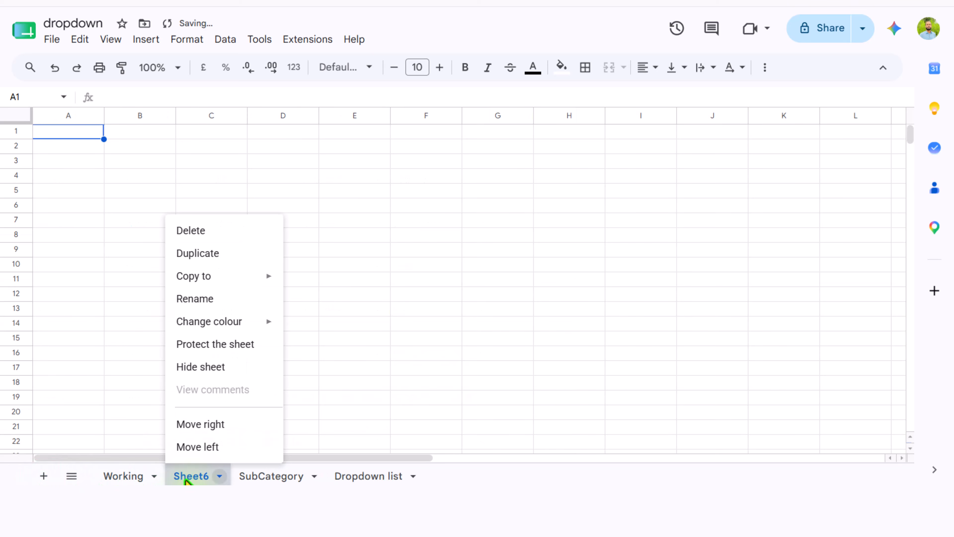
{"action": "left_click", "coordinate": [213, 298]}
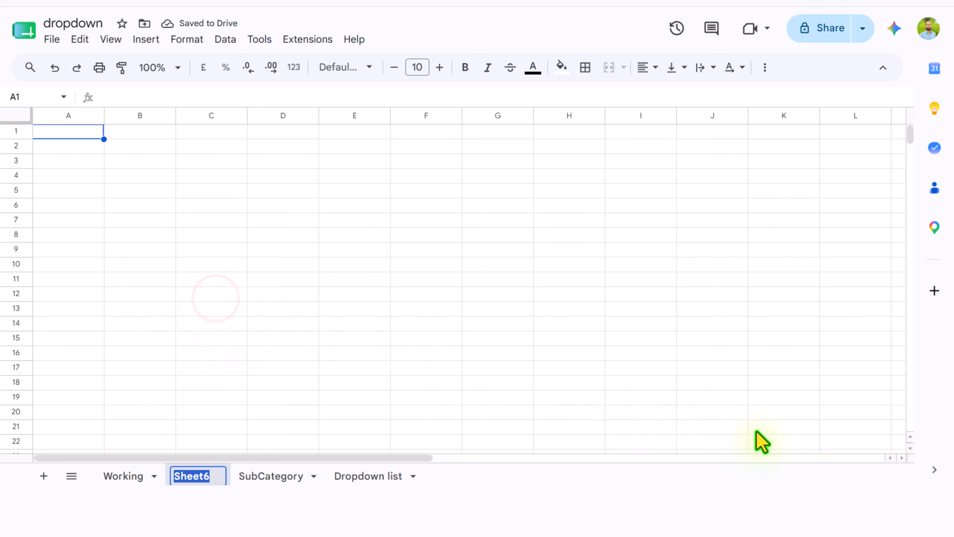
{"action": "type", "text": "Items"}
{"action": "key", "text": "Return"}
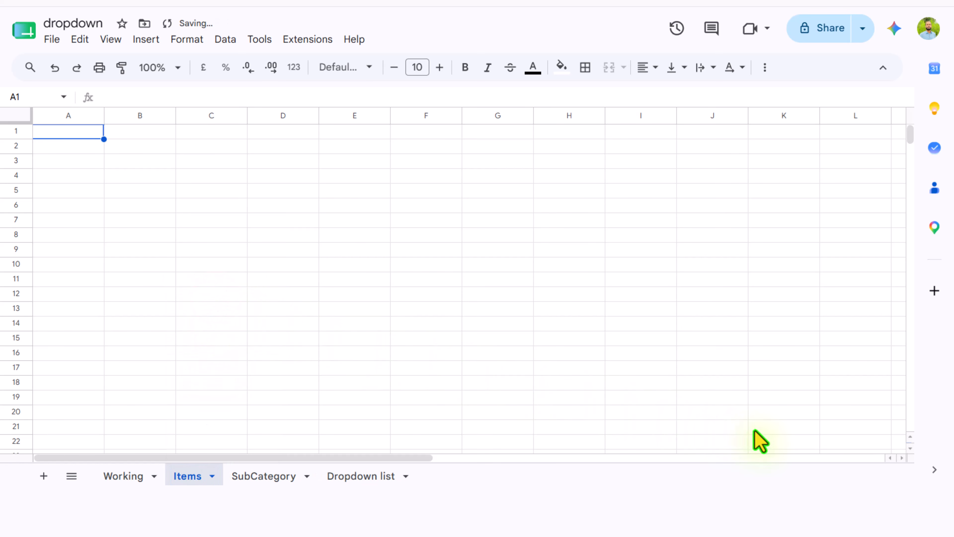
Step: Start a FILTER formula in cell A2 of the Items sheet with column C of the Dropdown list sheet as its range
{"action": "left_click", "coordinate": [70, 147]}
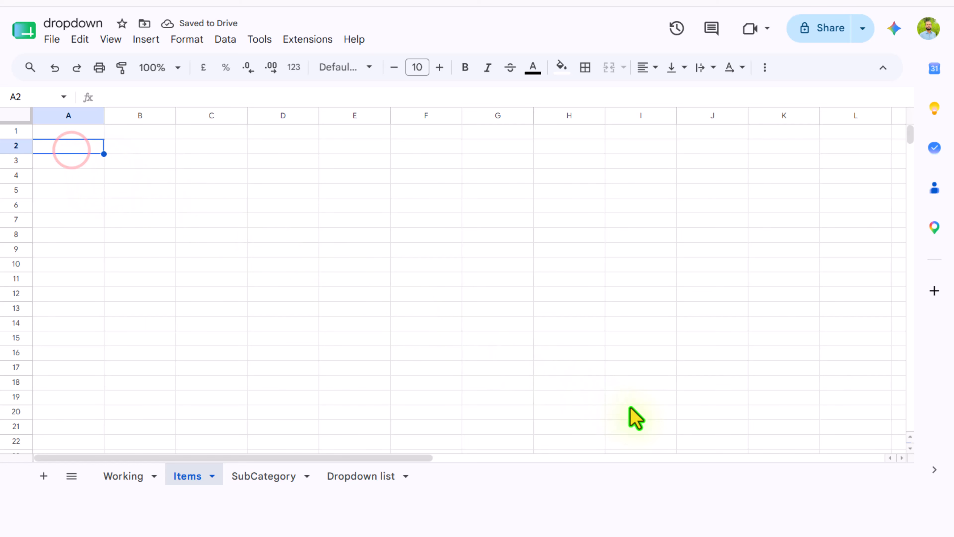
{"action": "type", "text": "=F"}
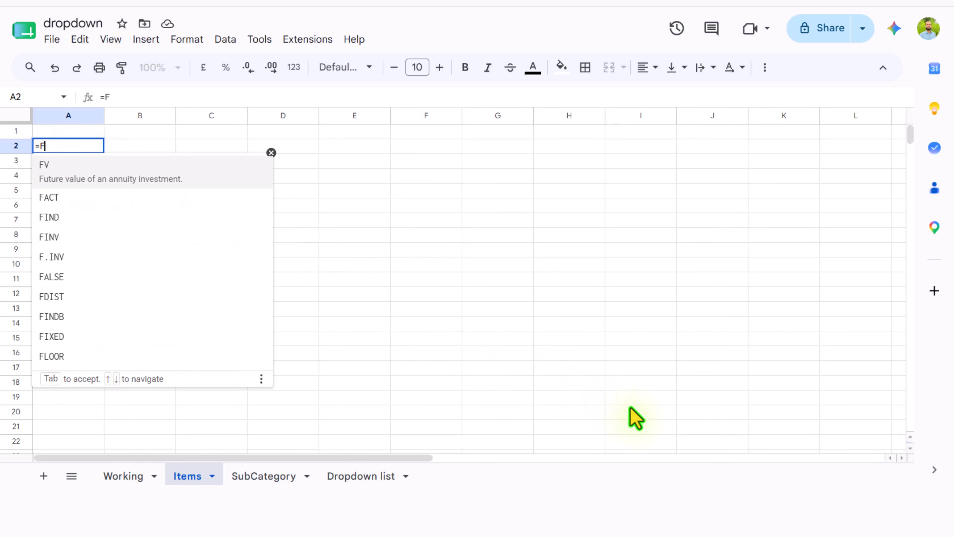
{"action": "type", "text": "ilter("}
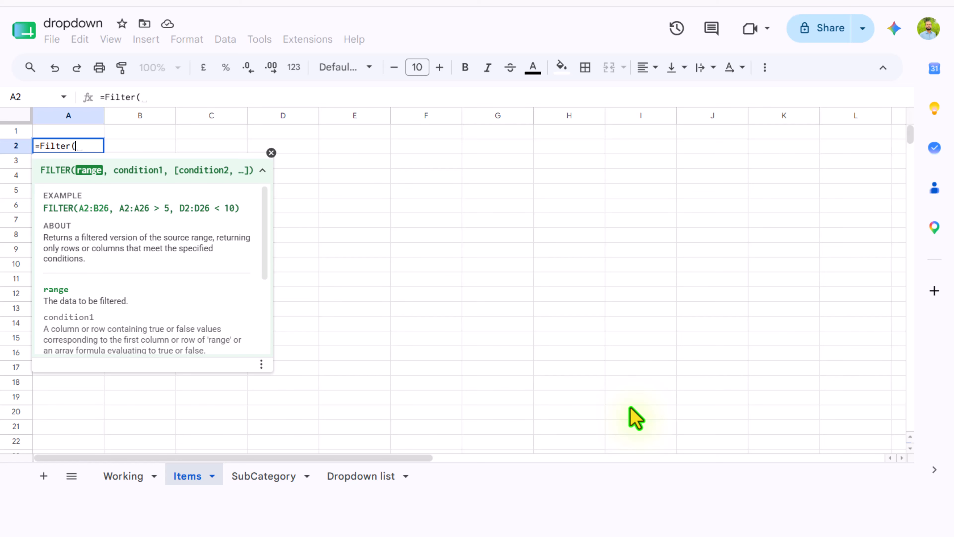
{"action": "left_click", "coordinate": [362, 477]}
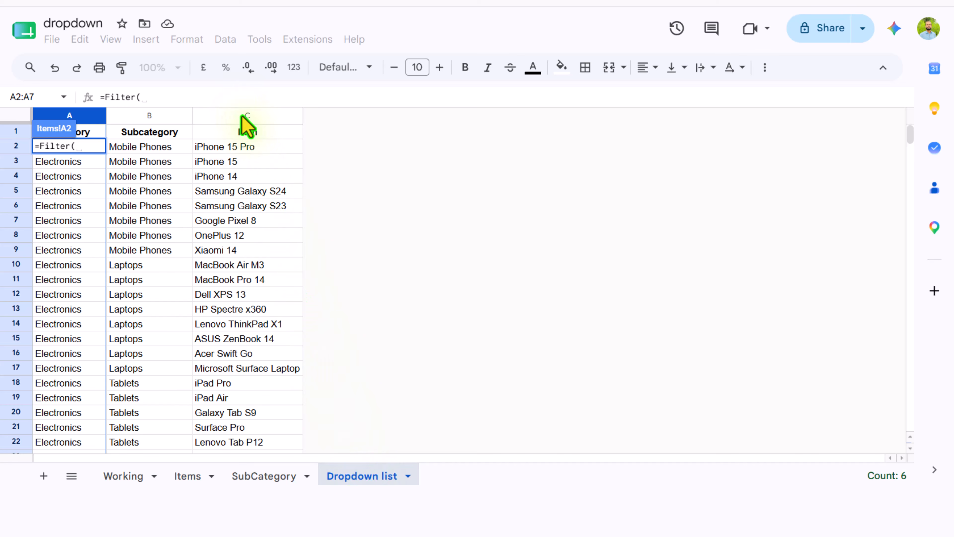
{"action": "left_click", "coordinate": [243, 117]}
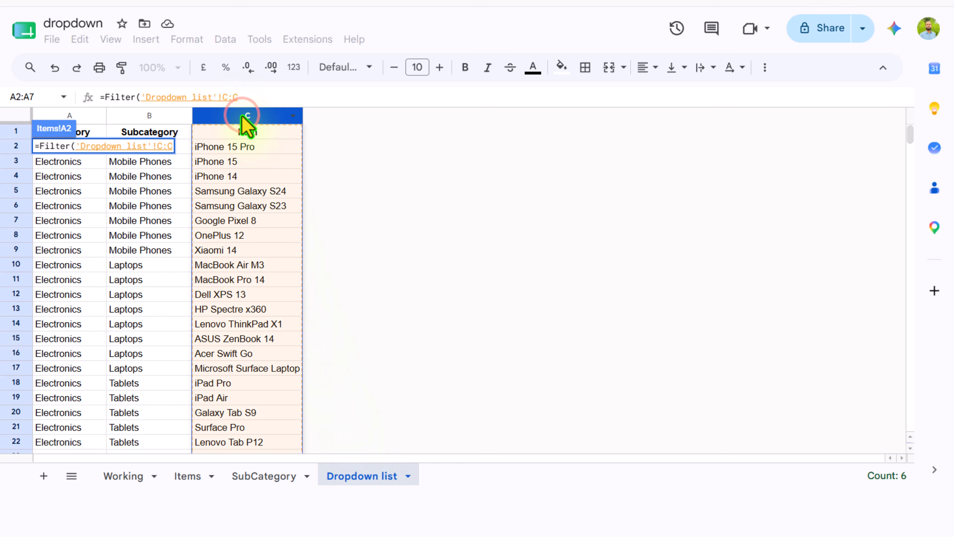
{"action": "type", "text": ","}
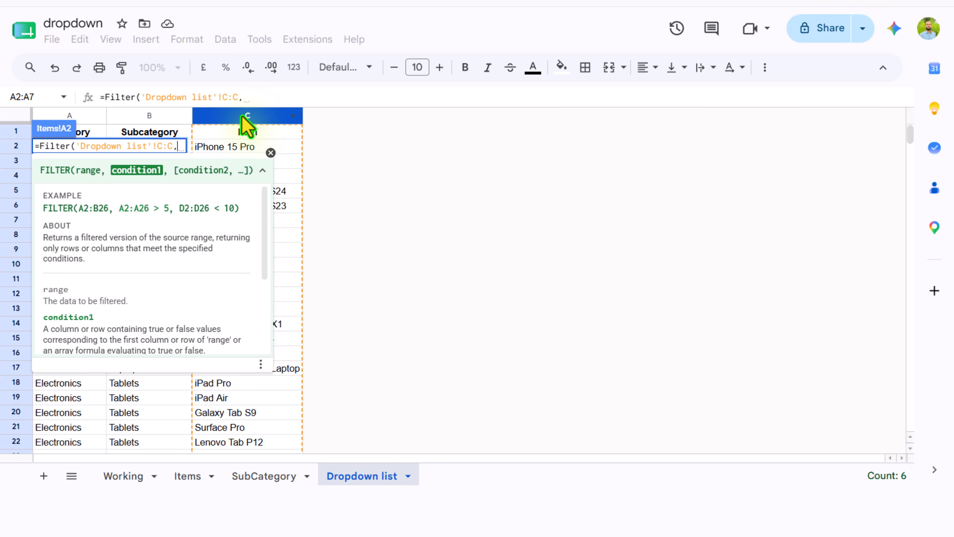
{"action": "left_click", "coordinate": [271, 153]}
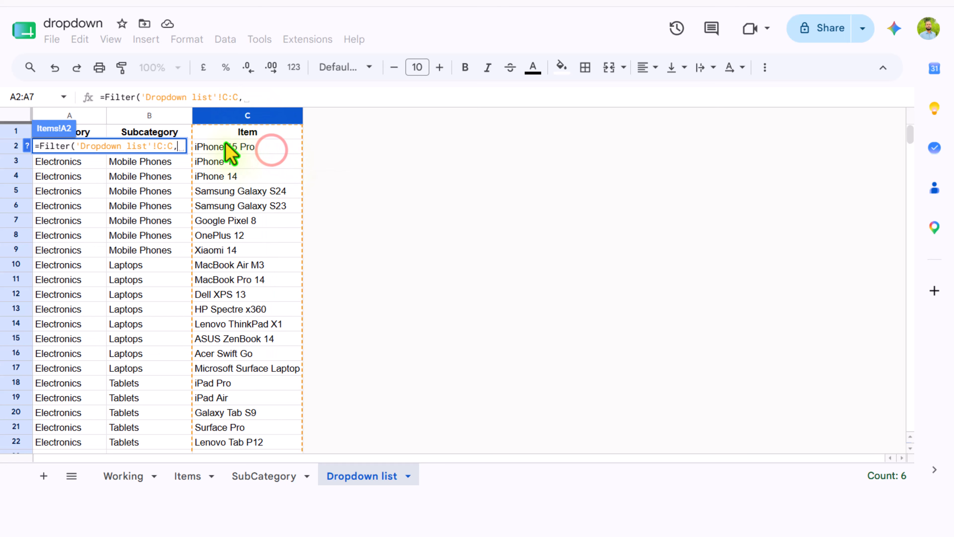
Step: Add the first FILTER condition, matching column A of the Dropdown list sheet to the category in Working!D2
{"action": "left_click", "coordinate": [77, 117]}
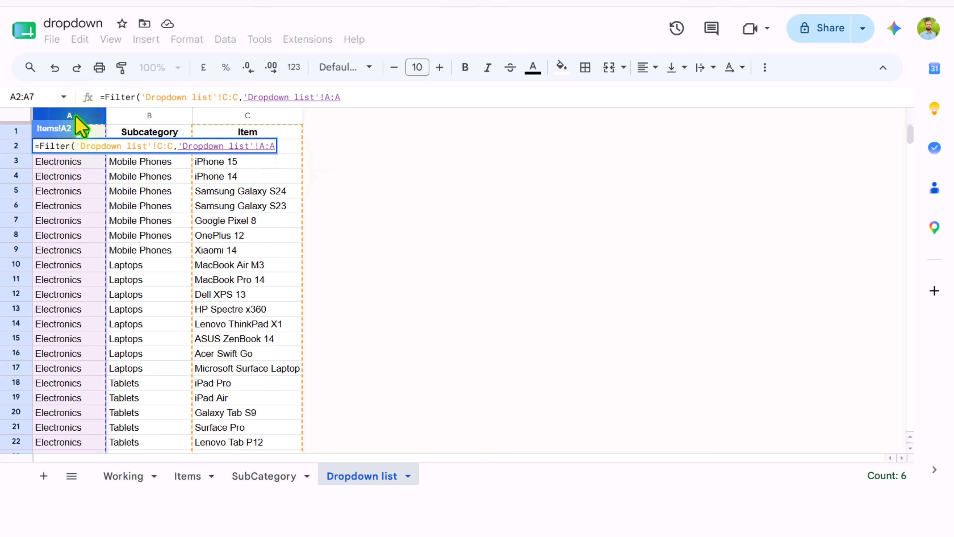
{"action": "type", "text": "="}
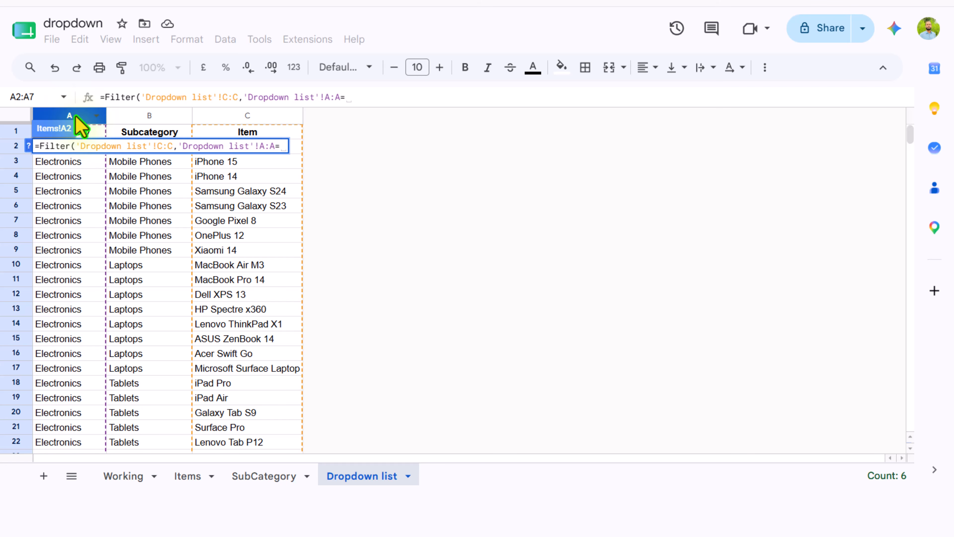
{"action": "left_click", "coordinate": [122, 476]}
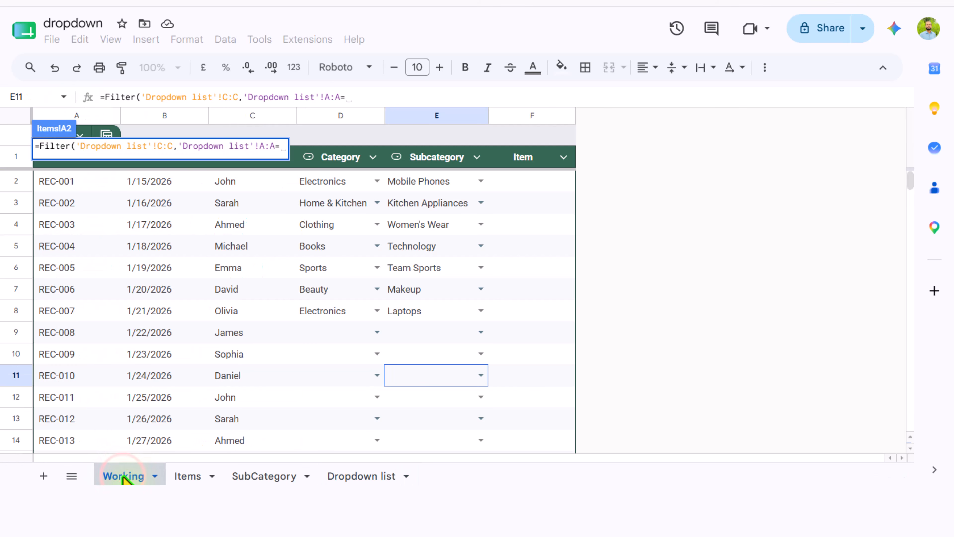
{"action": "left_click", "coordinate": [323, 182]}
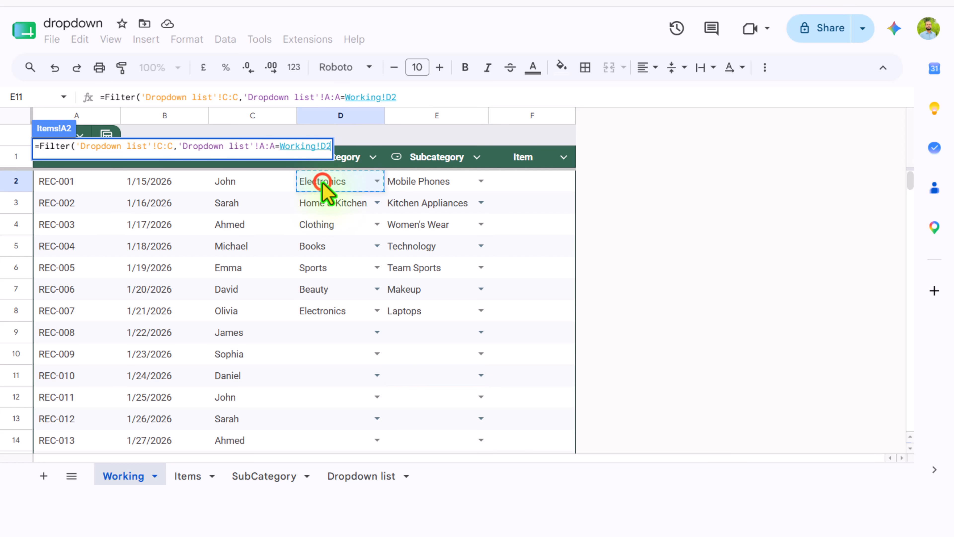
{"action": "type", "text": ","}
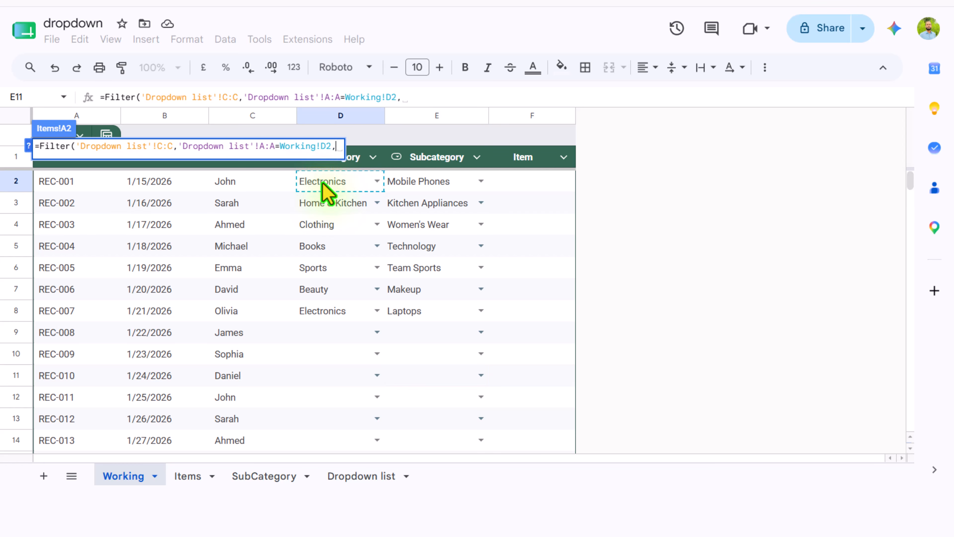
Step: Add a second condition matching column B of the Dropdown list sheet to the subcategory in Working!E2, and complete the FILTER formula
{"action": "left_click", "coordinate": [361, 478]}
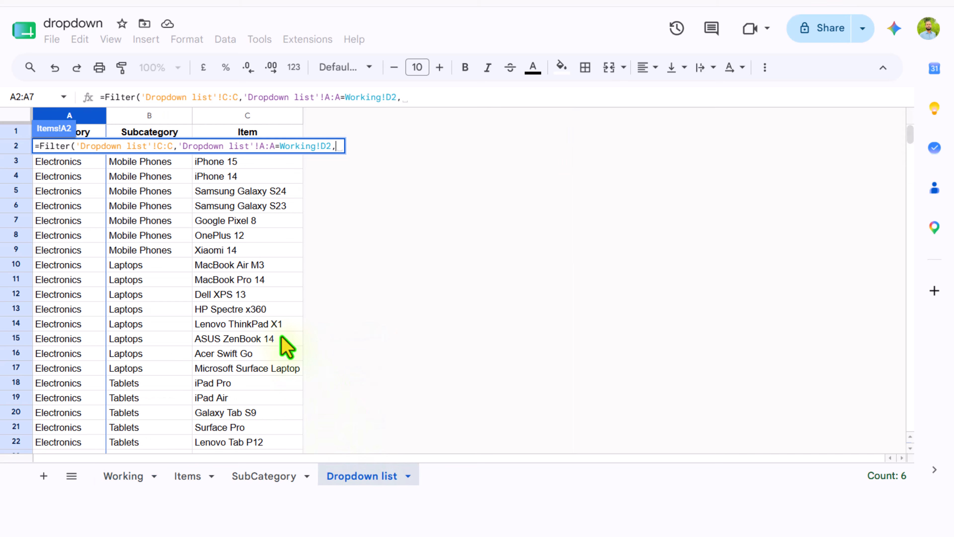
{"action": "left_click", "coordinate": [157, 116]}
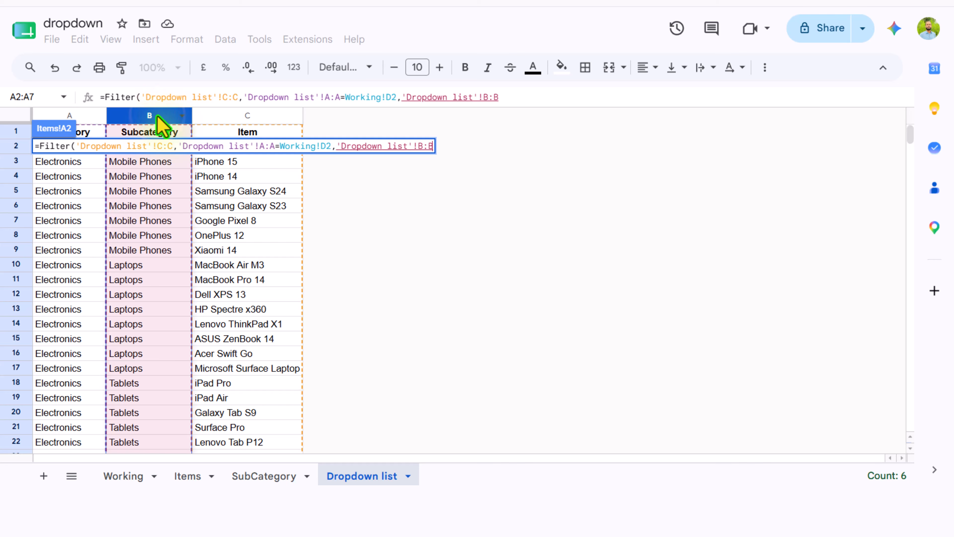
{"action": "type", "text": "="}
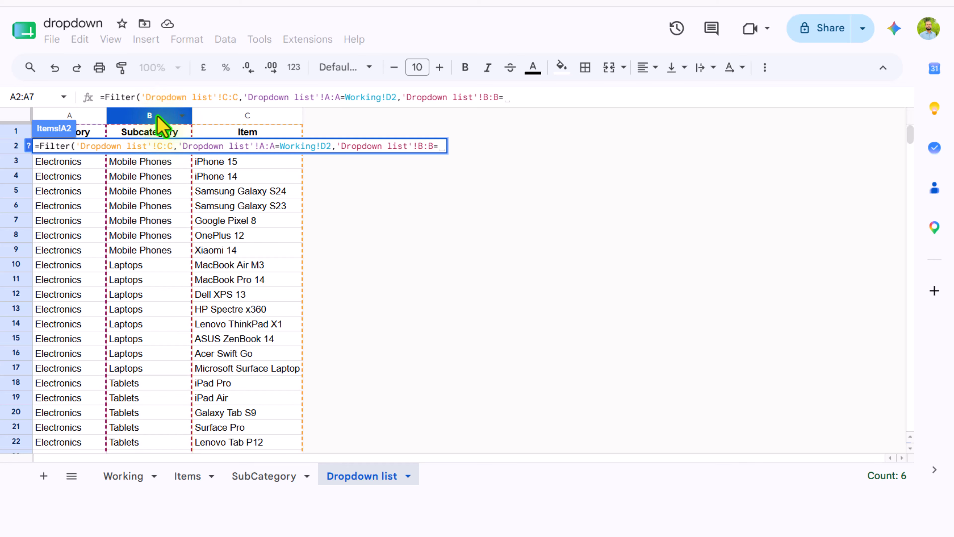
{"action": "left_click", "coordinate": [139, 475]}
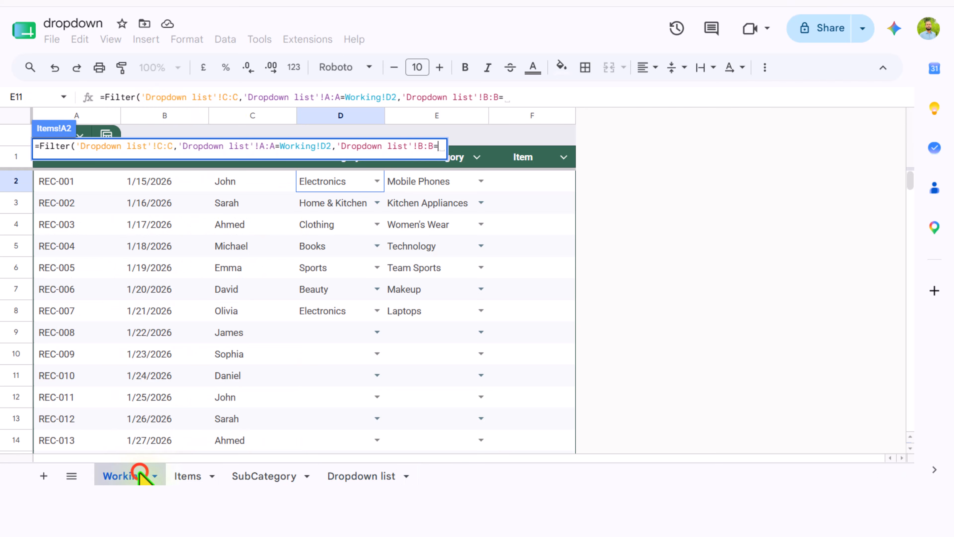
{"action": "left_click", "coordinate": [425, 185]}
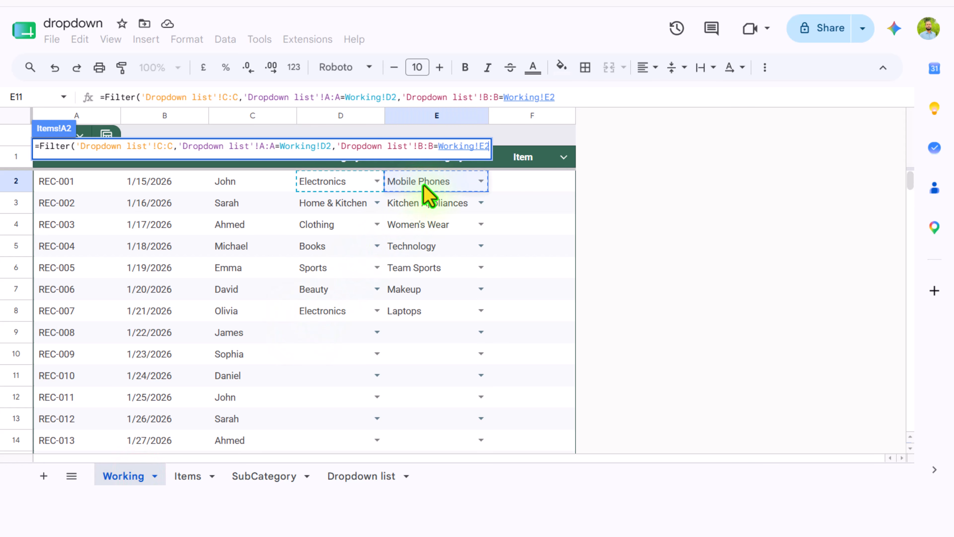
{"action": "type", "text": ")"}
{"action": "key", "text": "Return"}
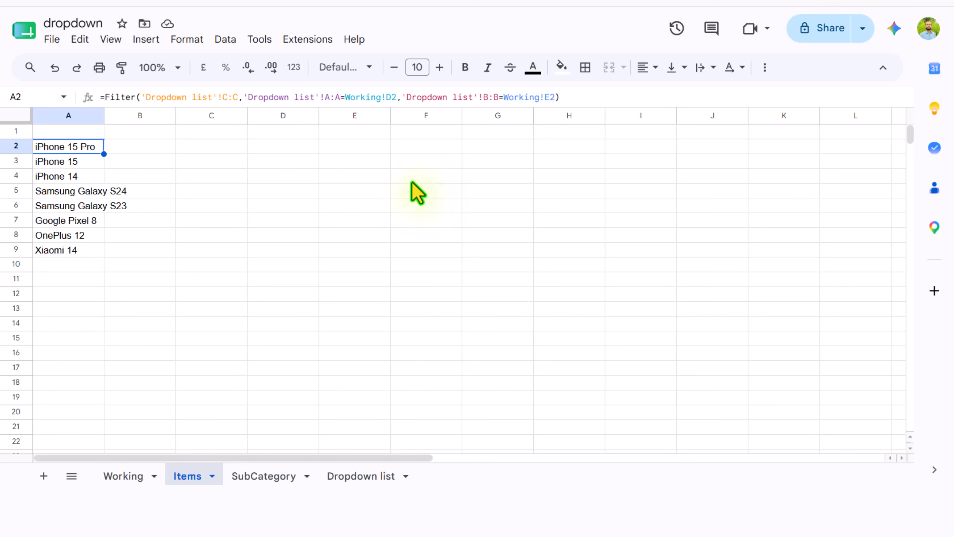
Step: Wrap the FILTER formula in cell A2 of the Items sheet in a UNIQUE function
{"action": "left_click", "coordinate": [104, 99]}
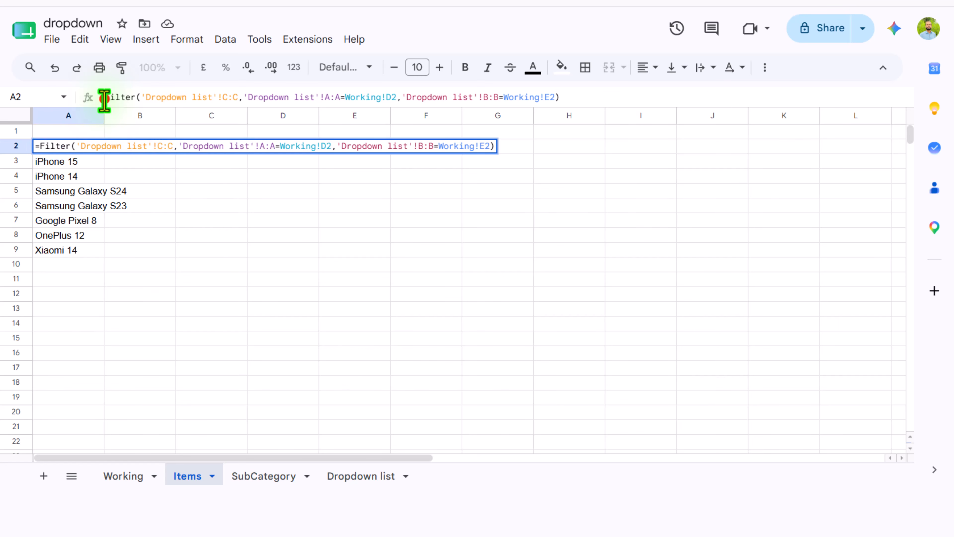
{"action": "type", "text": "Unique("}
{"action": "key", "text": "Return"}
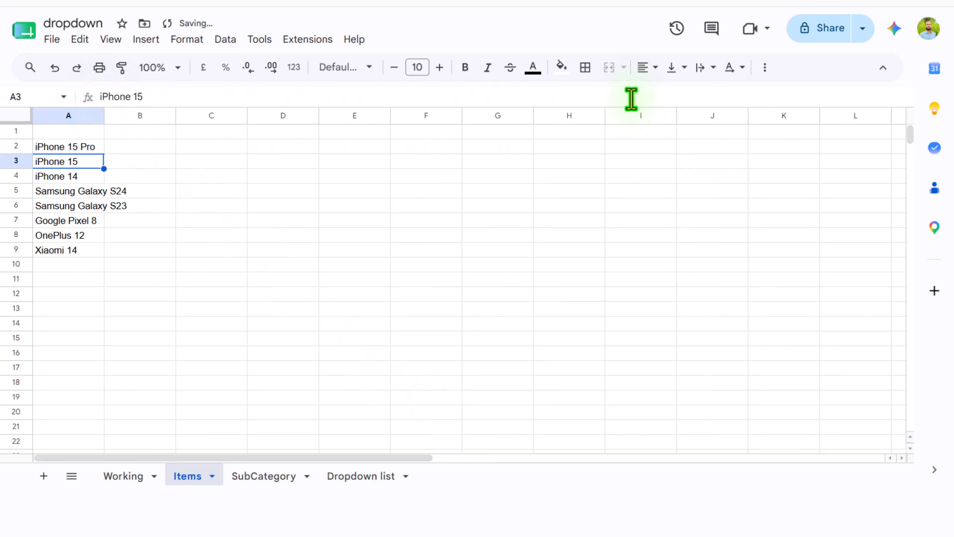
{"action": "key", "text": "Up"}
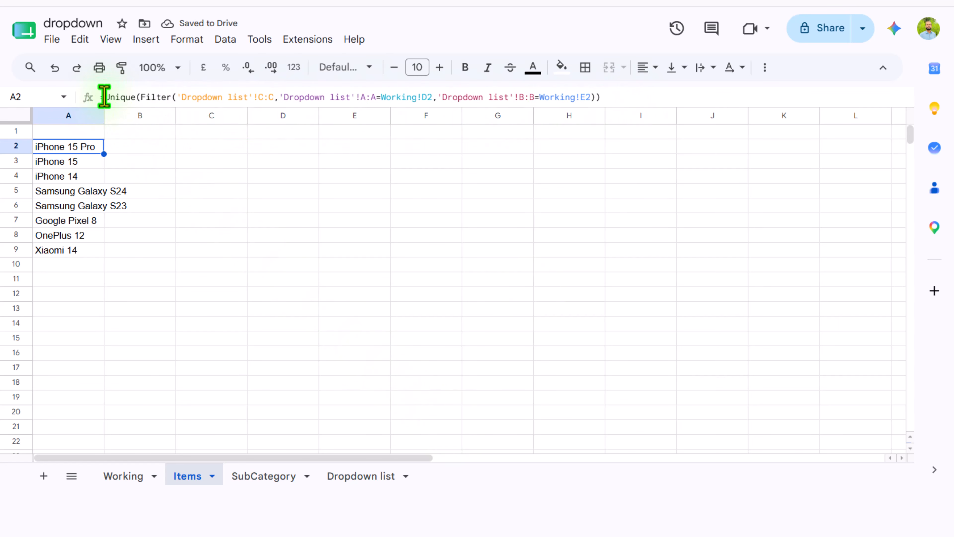
Step: Wrap the UNIQUE formula in cell A2 in a TRANSPOSE function so the items run across row 2
{"action": "left_click", "coordinate": [104, 97]}
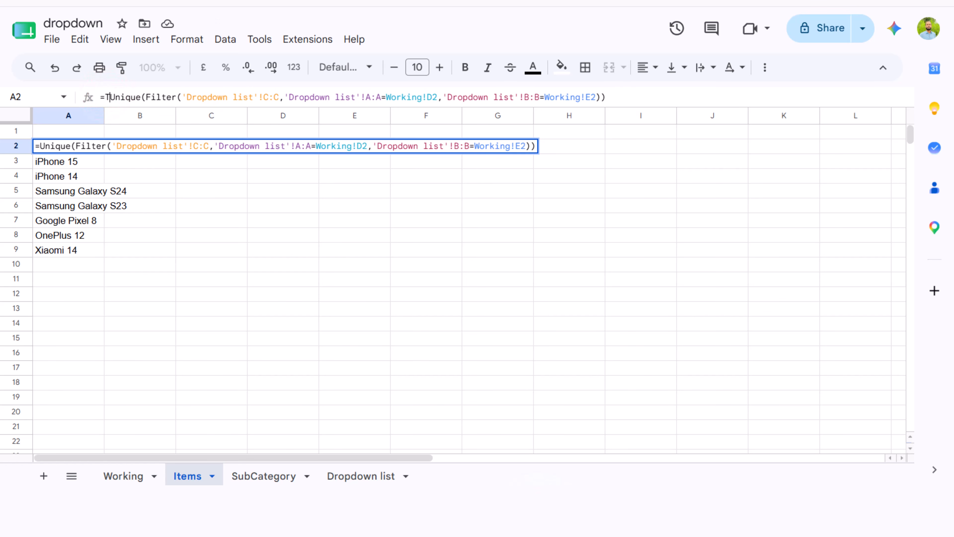
{"action": "type", "text": "Transpose"}
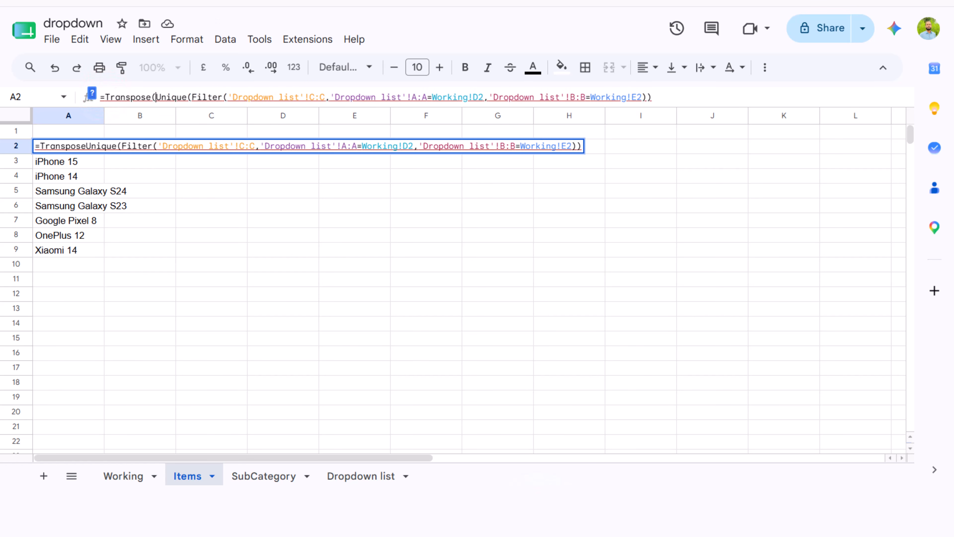
{"action": "type", "text": "("}
{"action": "left_click", "coordinate": [673, 94]}
{"action": "type", "text": ")"}
{"action": "key", "text": "Return"}
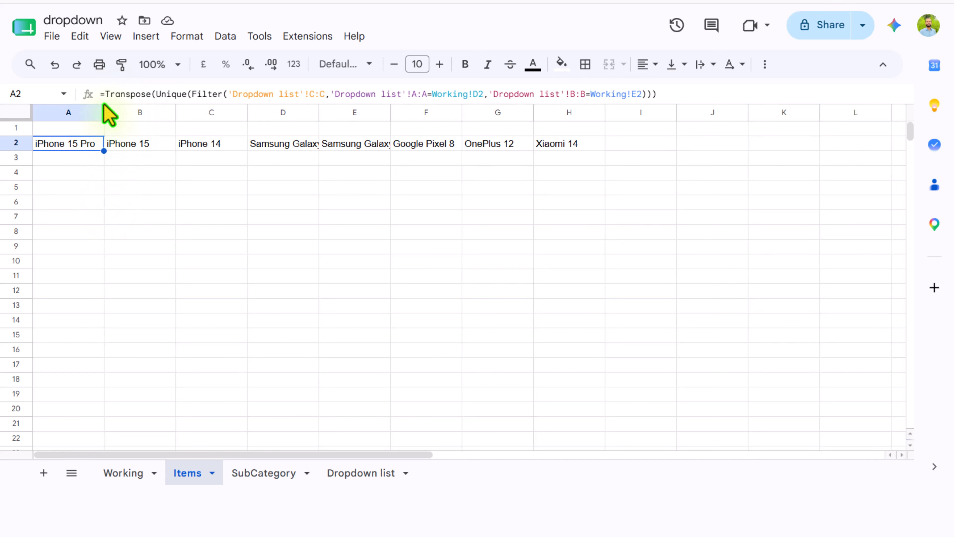
Step: Cut the TRANSPOSE expression out of cell A2 on the Items sheet and start a MAP function with Table1[Category] as the first array
{"action": "left_click_drag", "start_coordinate": [104, 96], "coordinate": [681, 102]}
{"action": "key", "text": "ctrl+x"}
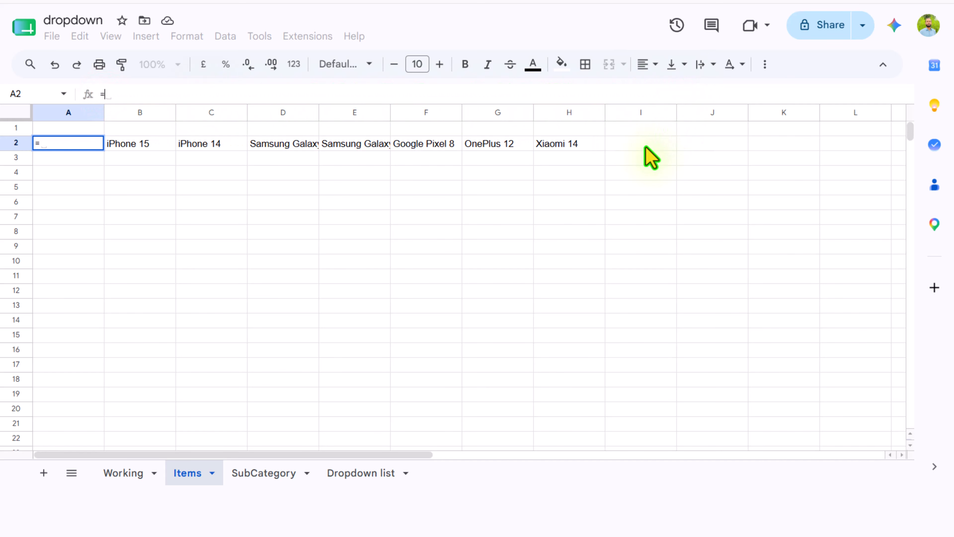
{"action": "type", "text": "M"}
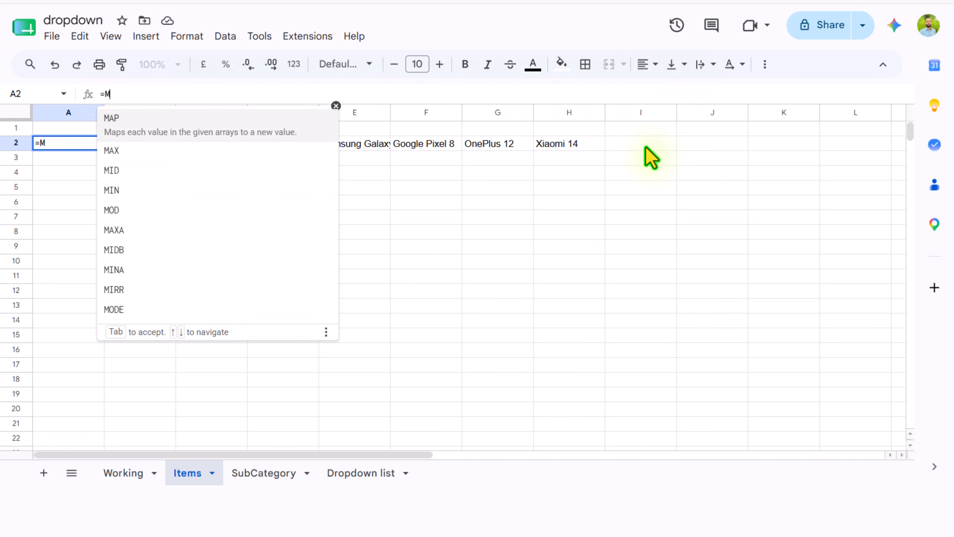
{"action": "type", "text": "ap("}
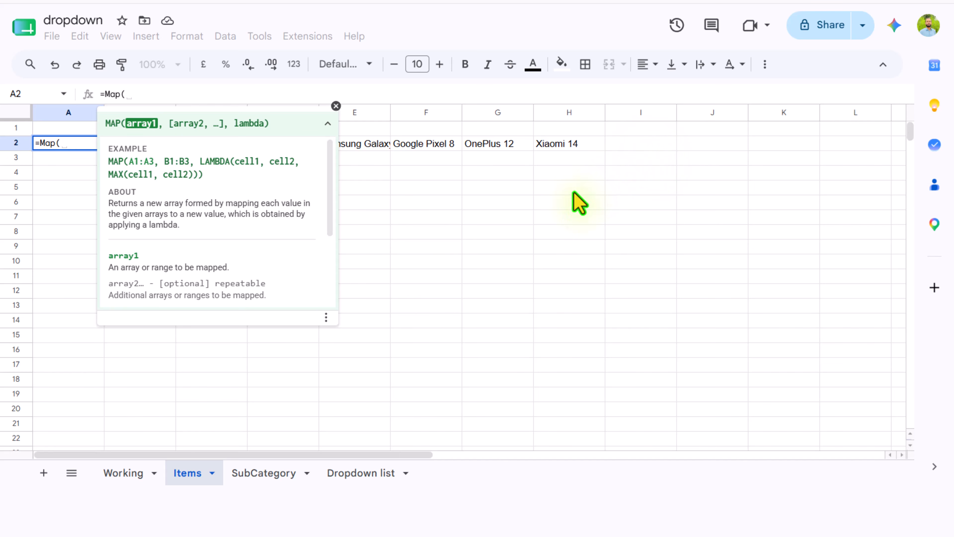
{"action": "left_click", "coordinate": [126, 474]}
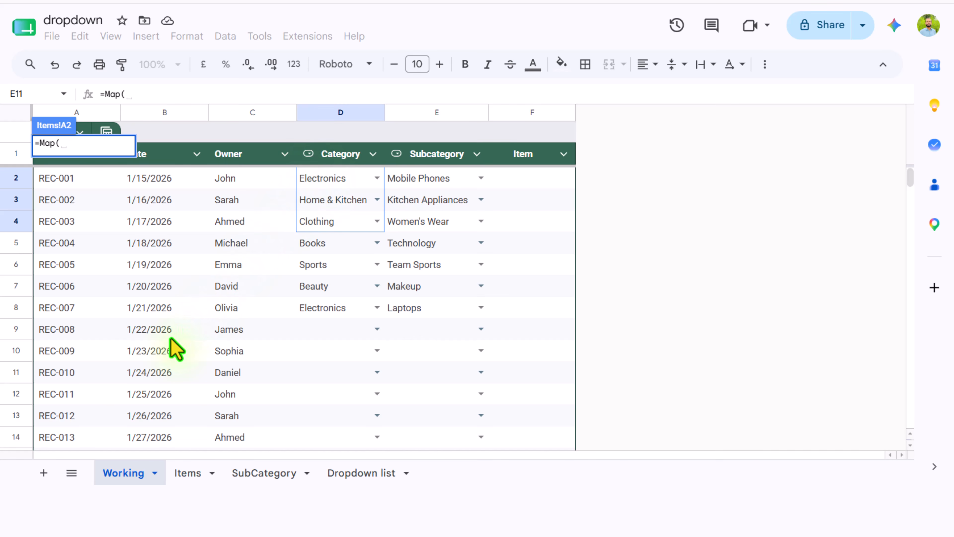
{"action": "type", "text": "Tabl"}
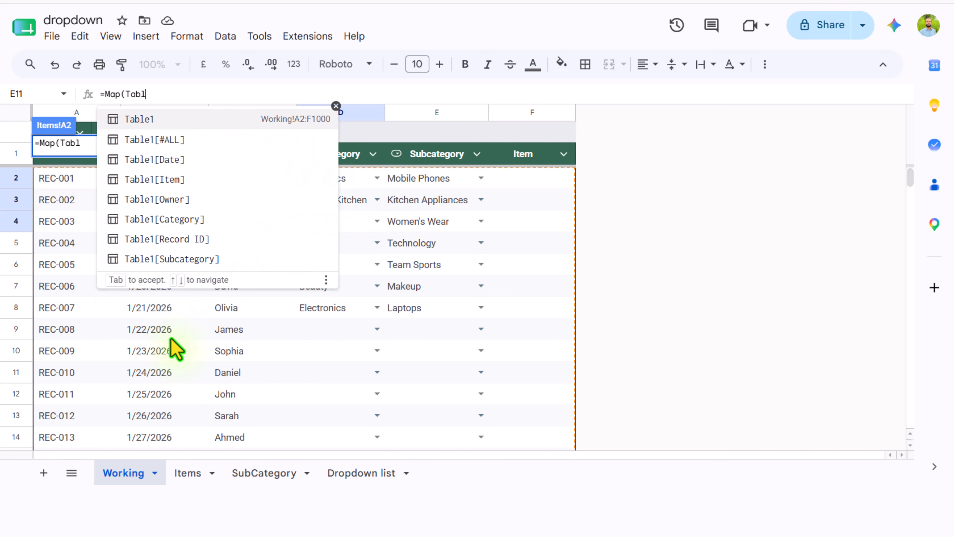
{"action": "left_click", "coordinate": [155, 219]}
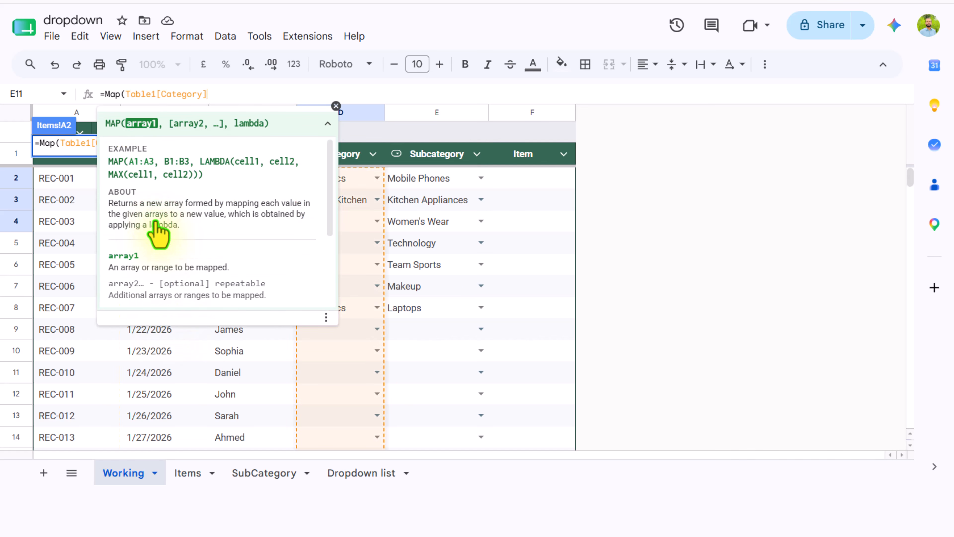
Step: Add Table1[Subcategory] as the second array of the MAP function
{"action": "type", "text": ","}
{"action": "type", "text": "Table"}
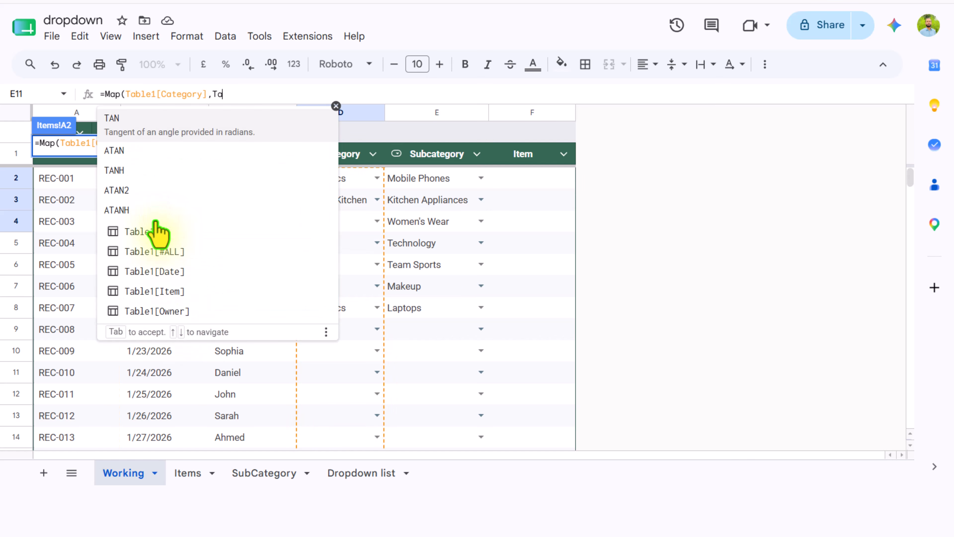
{"action": "key", "text": "Tab"}
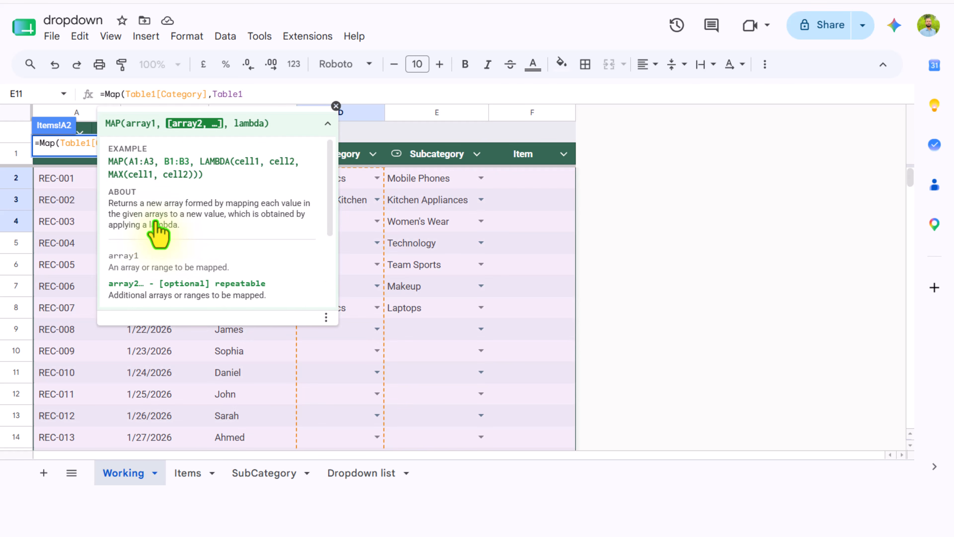
{"action": "type", "text": "["}
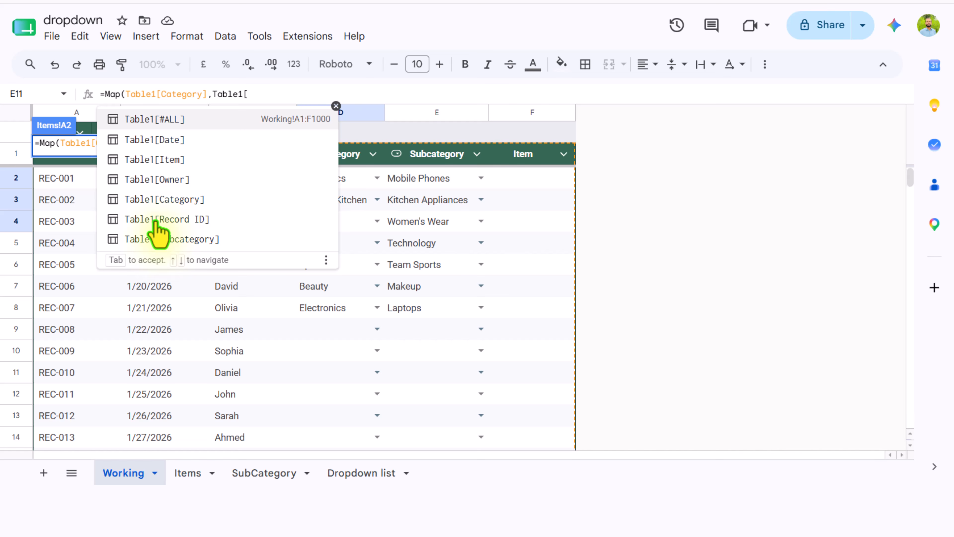
{"action": "left_click", "coordinate": [157, 235]}
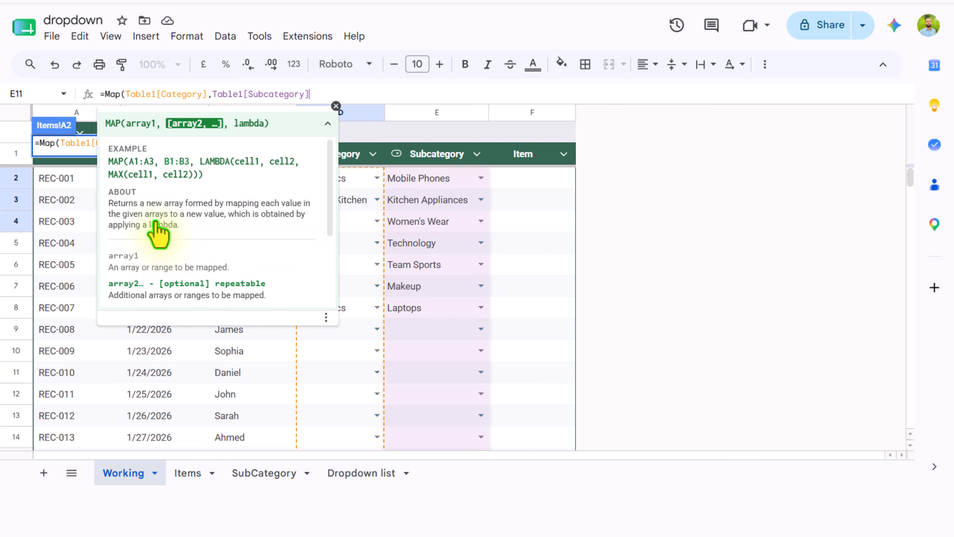
{"action": "type", "text": ","}
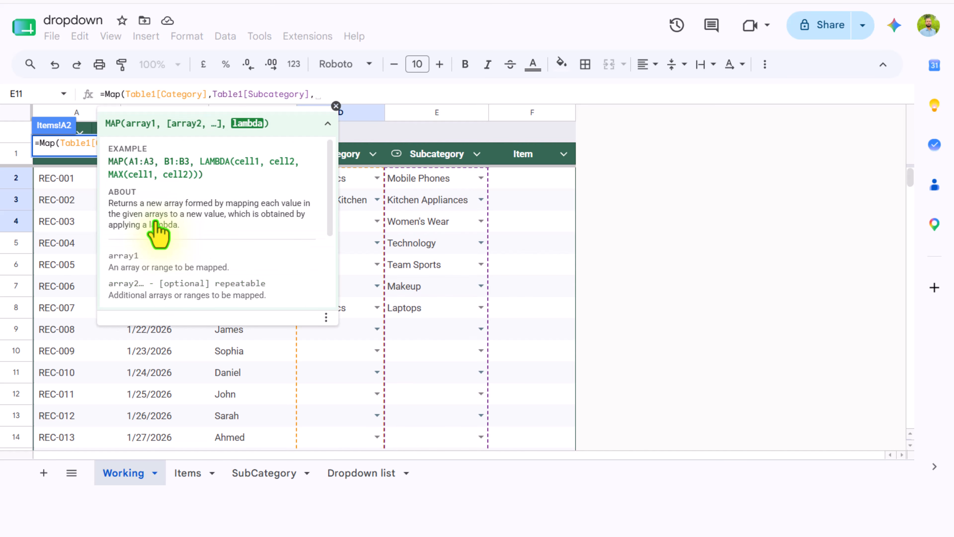
Step: Add a LAMBDA with the names x and y, and paste the cut TRANSPOSE(UNIQUE(FILTER())) expression as its formula
{"action": "type", "text": "Lam"}
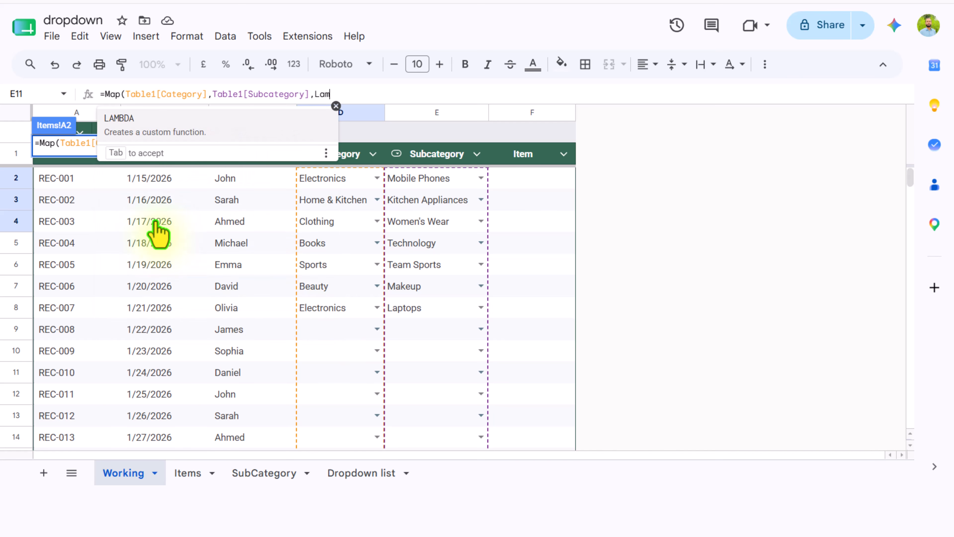
{"action": "type", "text": "bda("}
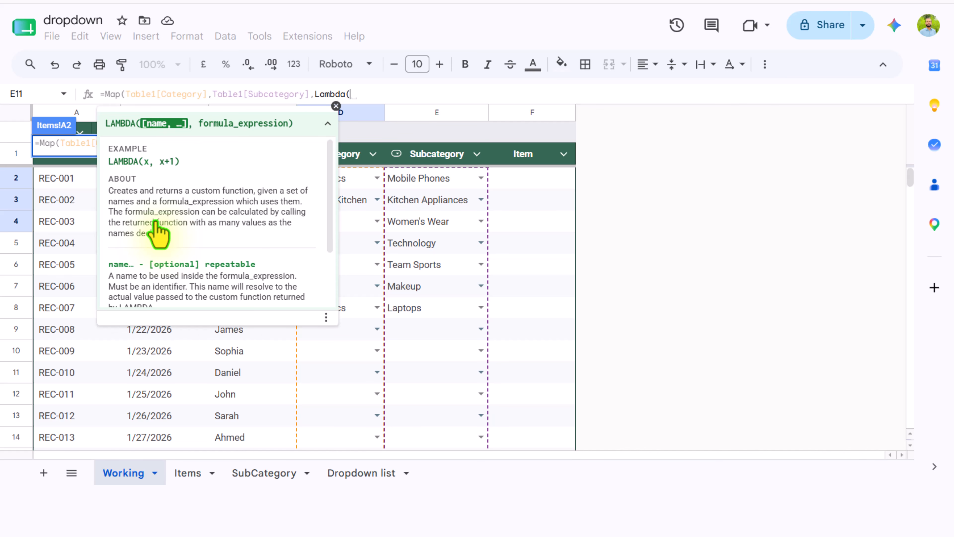
{"action": "type", "text": "x"}
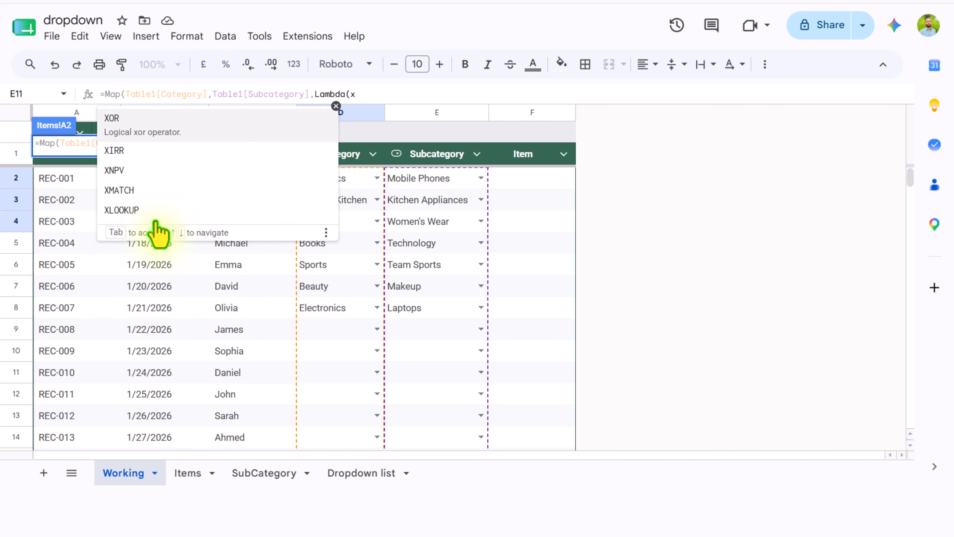
{"action": "type", "text": ",y"}
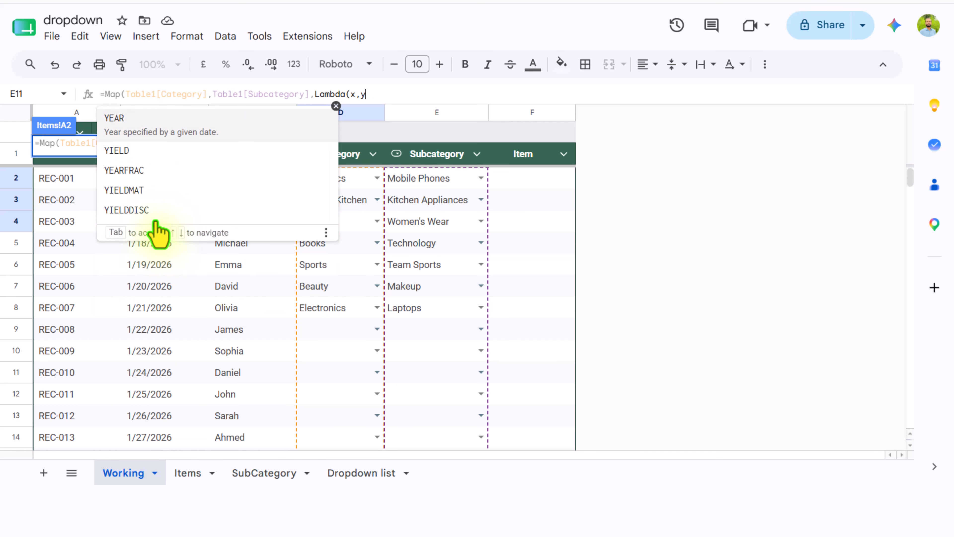
{"action": "type", "text": ","}
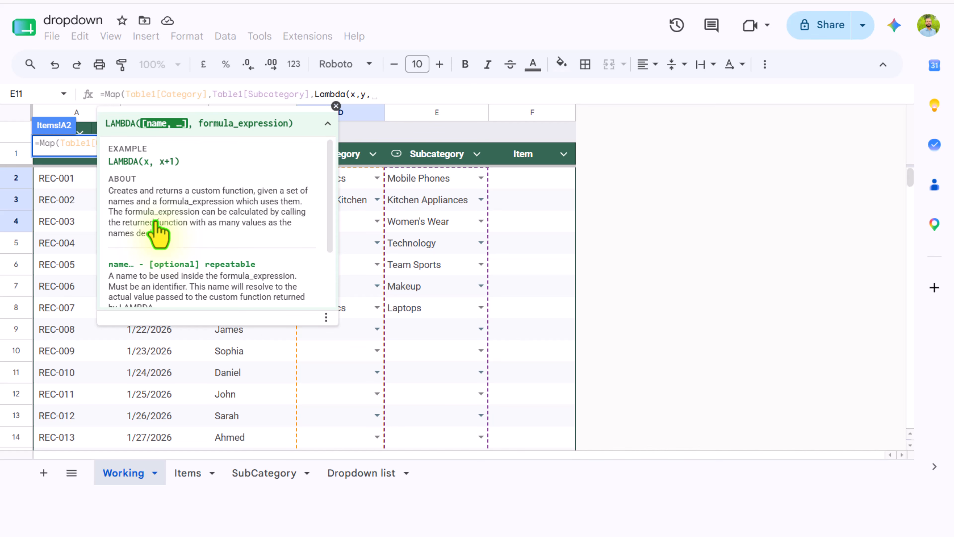
{"action": "type", "text": "Transpose(Unique(Filter('Dropdown list'!C:C,'Dropdown list'!A:A=Working!D2,'Dropdown list'!B:B=Working!E2)))"}
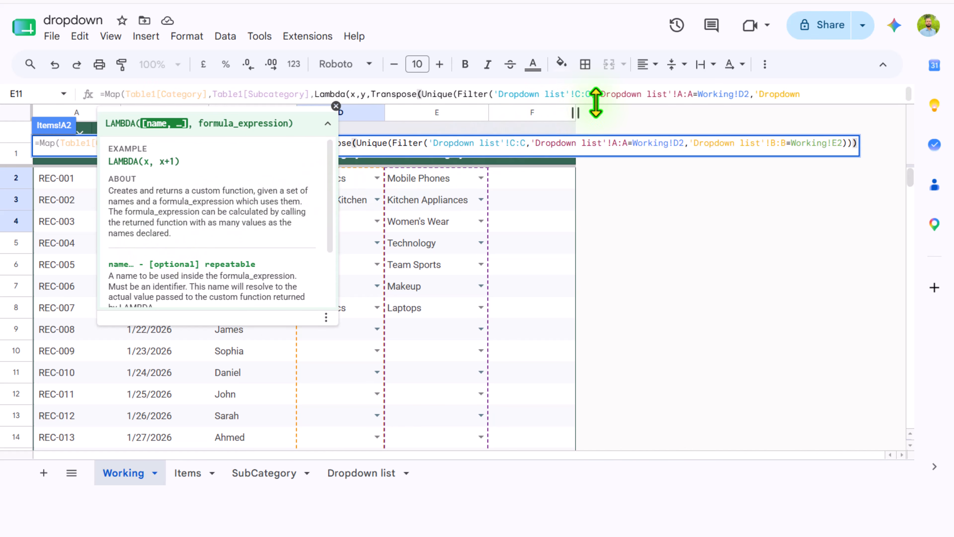
Step: Replace Working!D2 with x and Working!E2 with y in the FILTER conditions, and complete the MAP formula
{"action": "left_click_drag", "start_coordinate": [596, 104], "coordinate": [601, 142]}
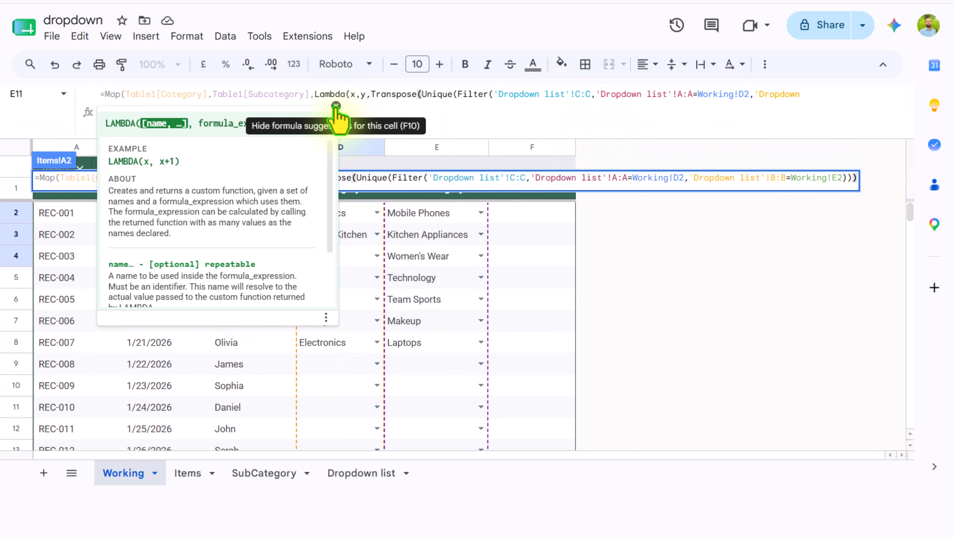
{"action": "left_click", "coordinate": [335, 105]}
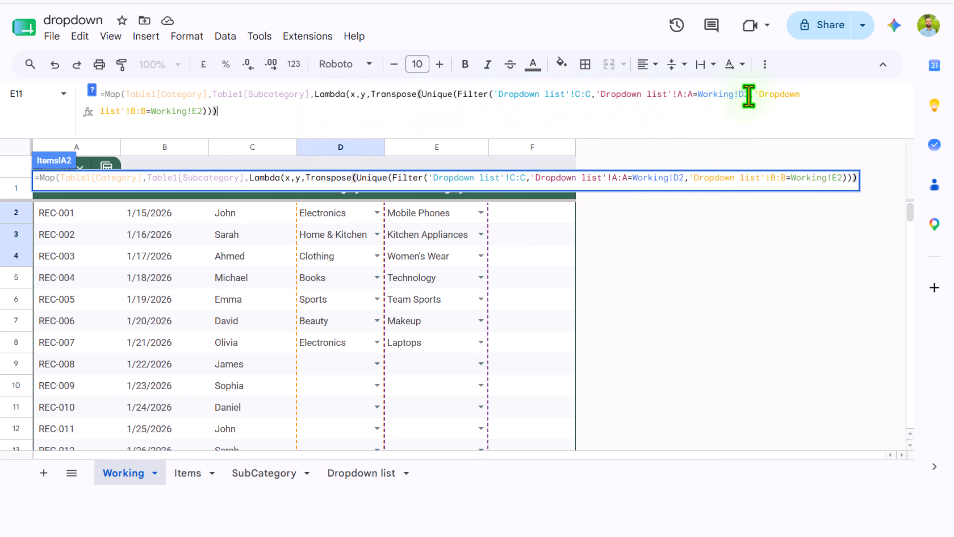
{"action": "left_click_drag", "start_coordinate": [749, 96], "coordinate": [698, 97]}
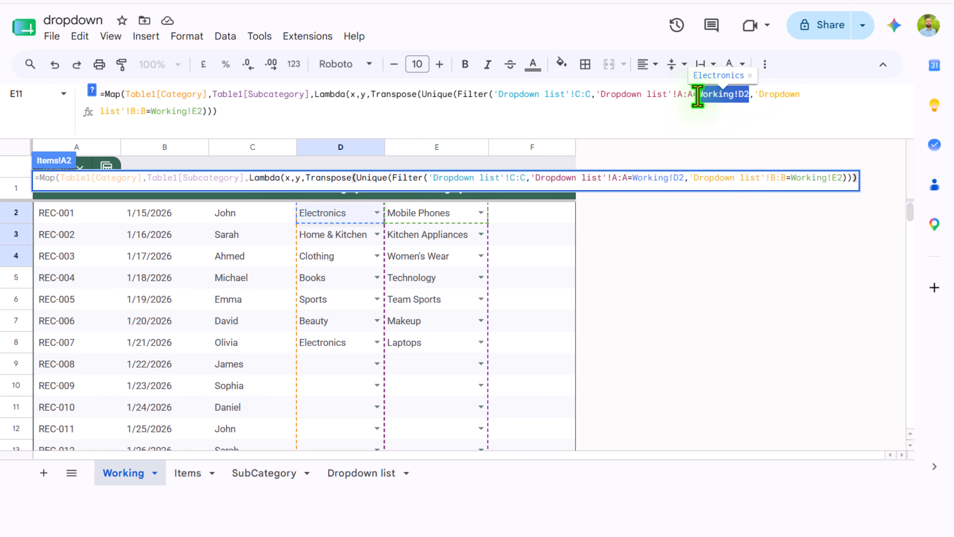
{"action": "type", "text": "x"}
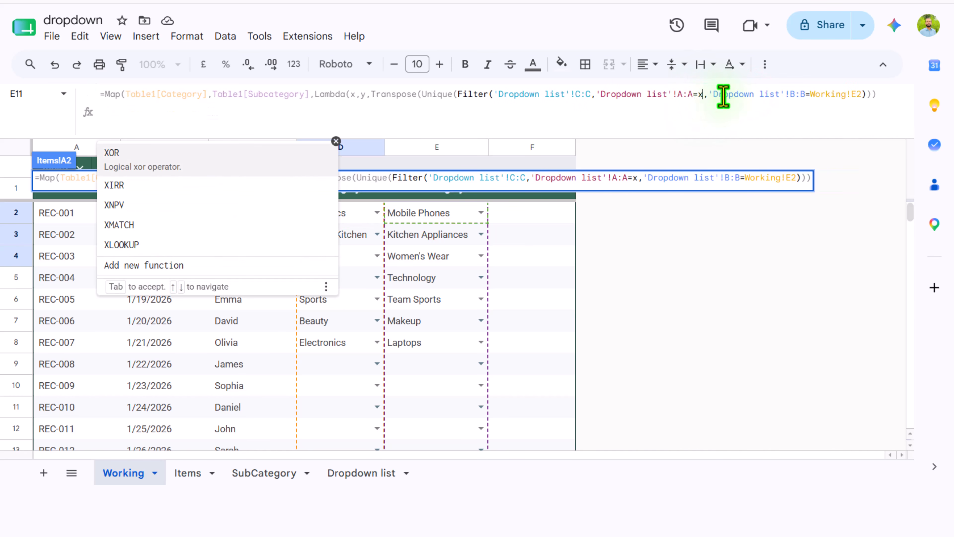
{"action": "left_click_drag", "start_coordinate": [862, 95], "coordinate": [812, 103]}
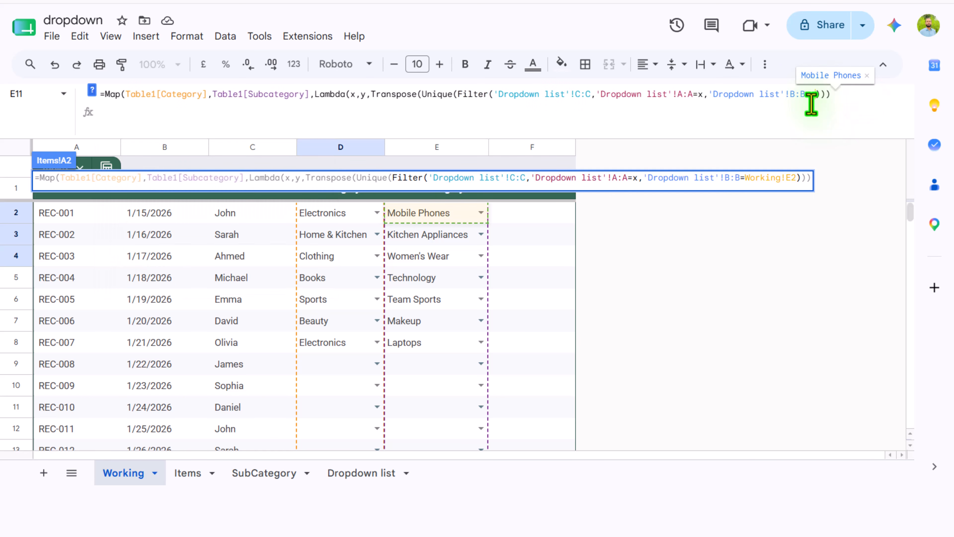
{"action": "type", "text": "y"}
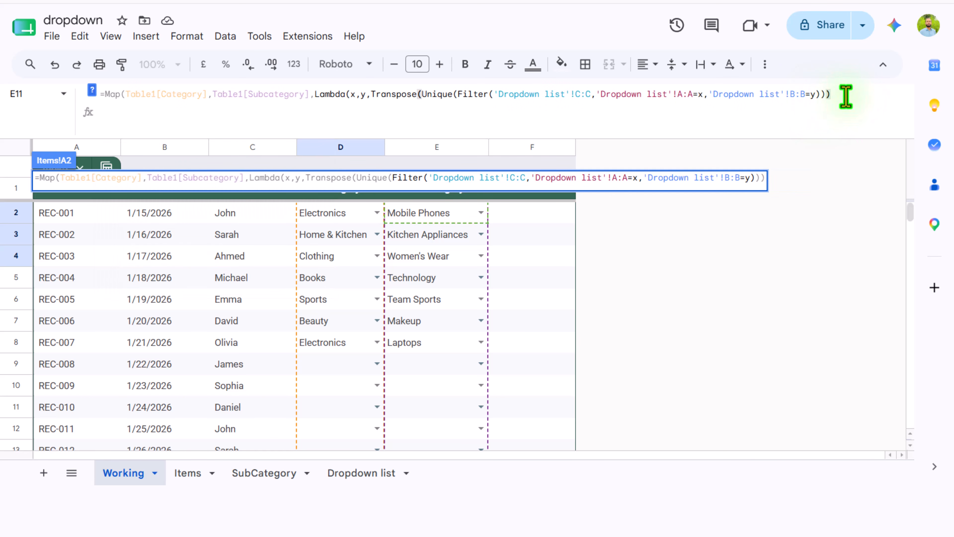
{"action": "key", "text": "Return"}
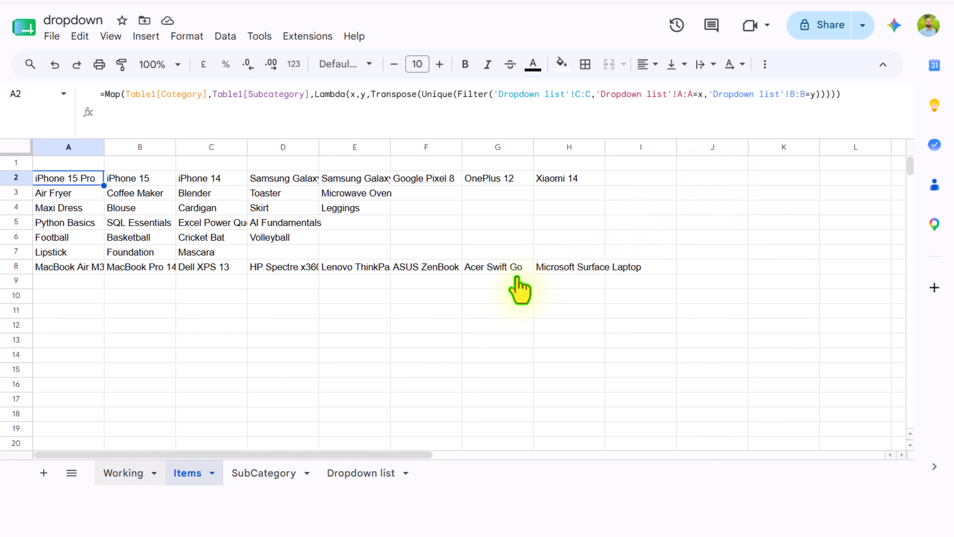
Step: Change the Item column of Table1 on the Working sheet to a drop-down column with the criteria Drop-down (from a range)
{"action": "left_click", "coordinate": [132, 475]}
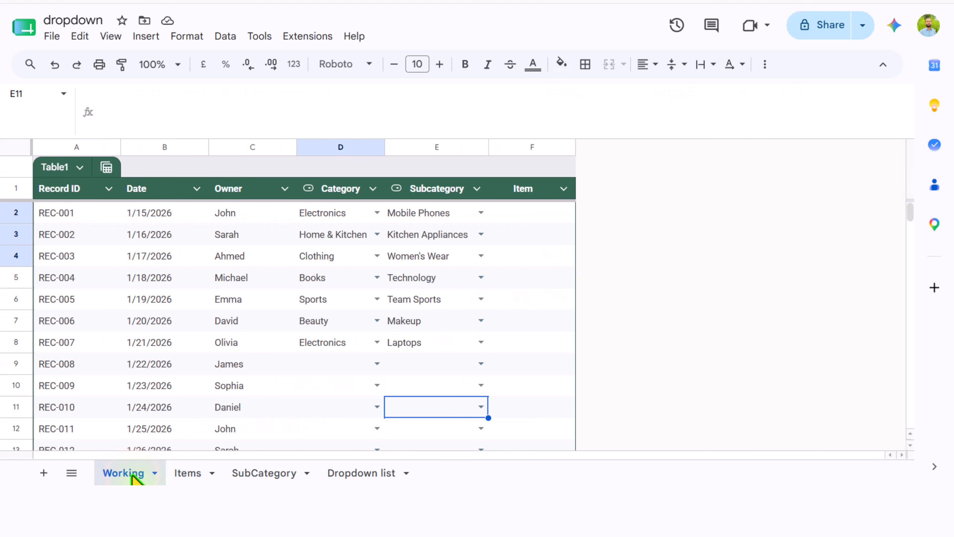
{"action": "left_click", "coordinate": [564, 192]}
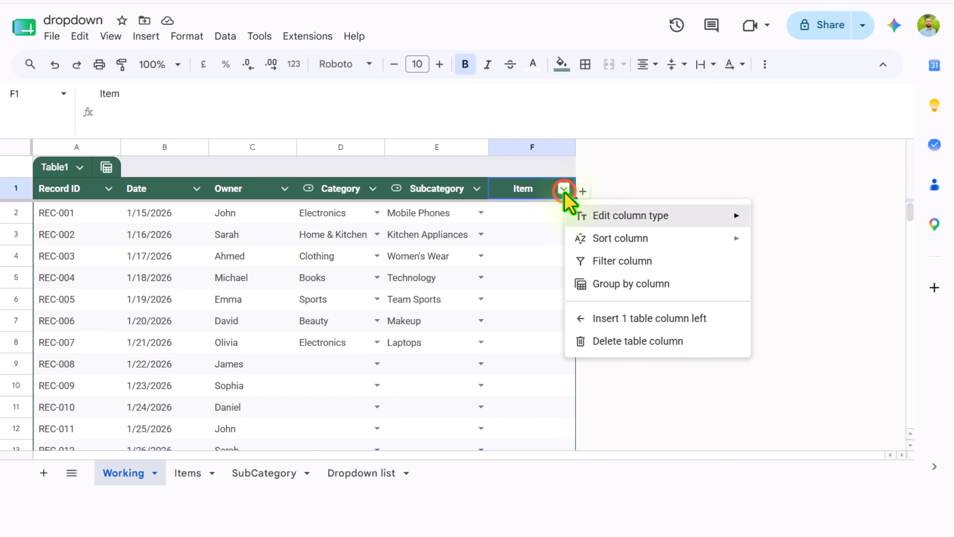
{"action": "mouse_move", "coordinate": [578, 211]}
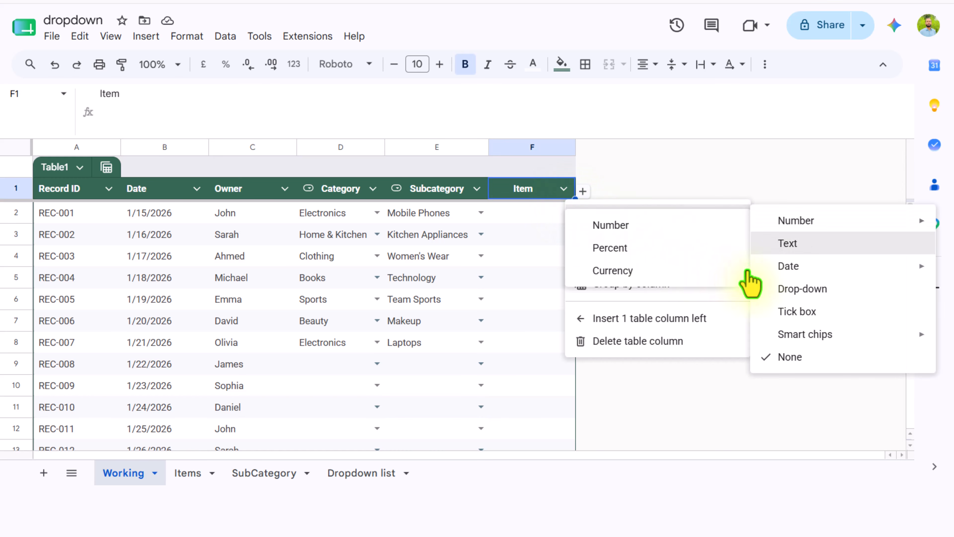
{"action": "left_click", "coordinate": [798, 289]}
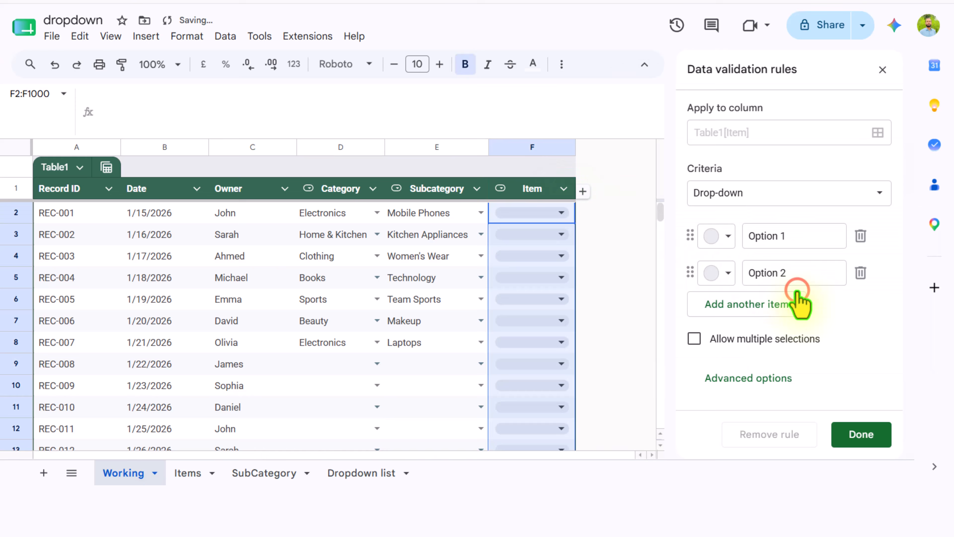
{"action": "left_click", "coordinate": [778, 194]}
{"action": "left_click", "coordinate": [786, 216]}
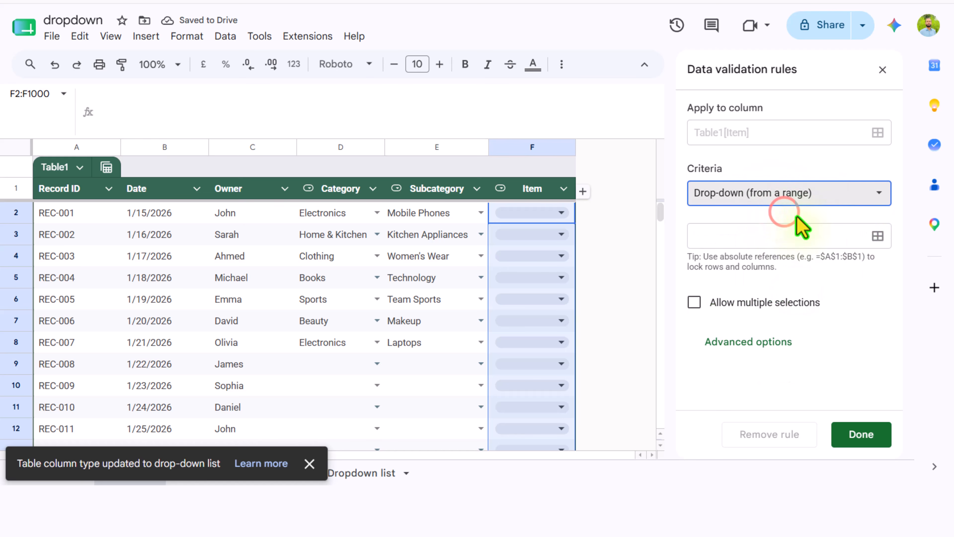
Step: Set the Item drop-down's source to row 2 of the Items sheet, entered as =Items!2:2
{"action": "left_click", "coordinate": [877, 237]}
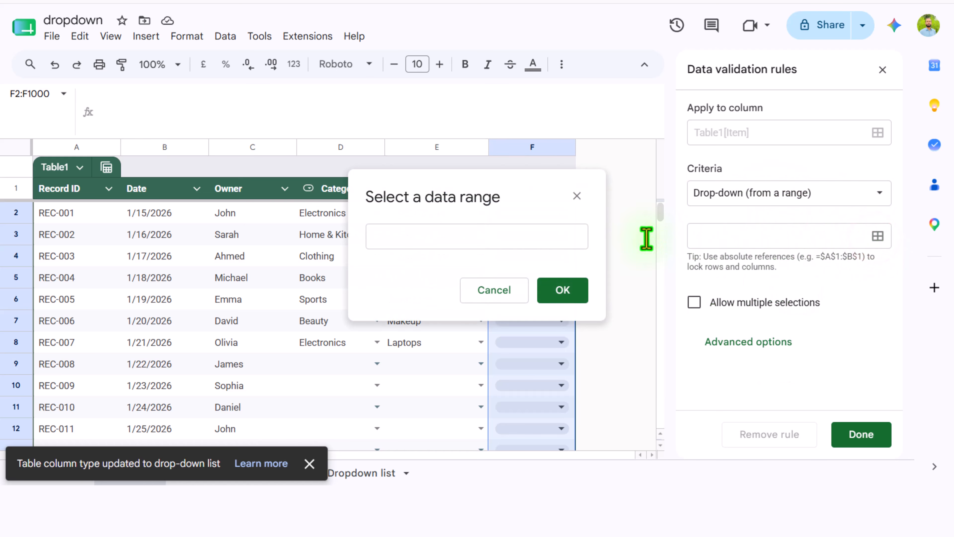
{"action": "left_click", "coordinate": [549, 237]}
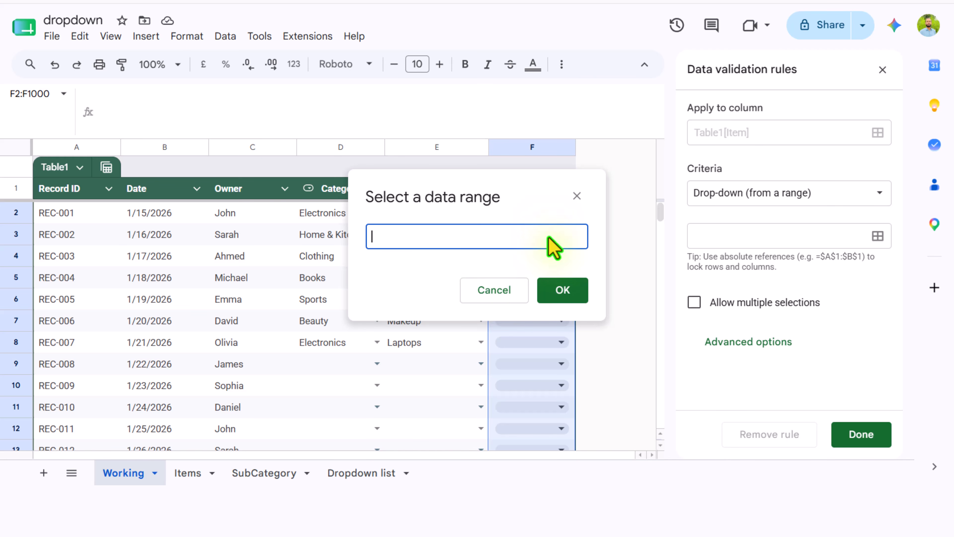
{"action": "left_click", "coordinate": [191, 475]}
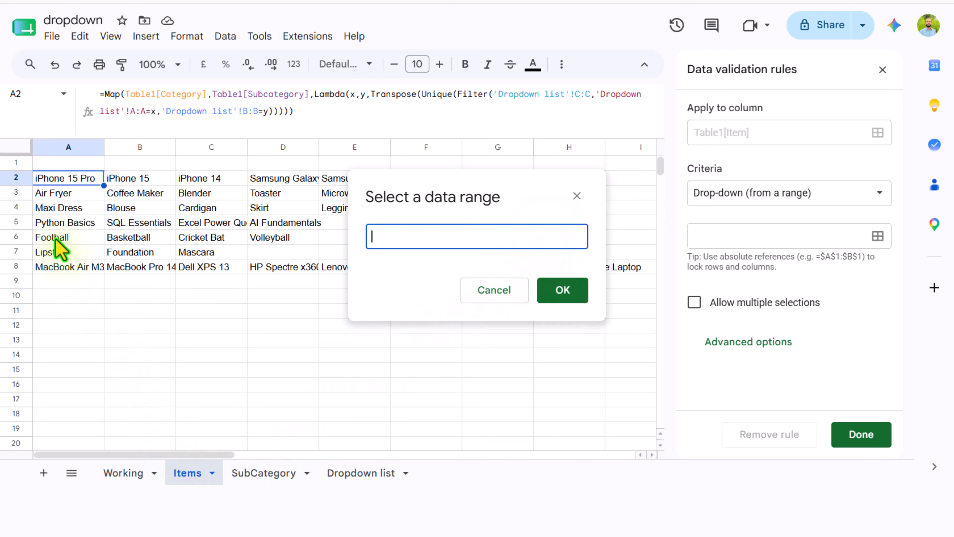
{"action": "left_click", "coordinate": [19, 178]}
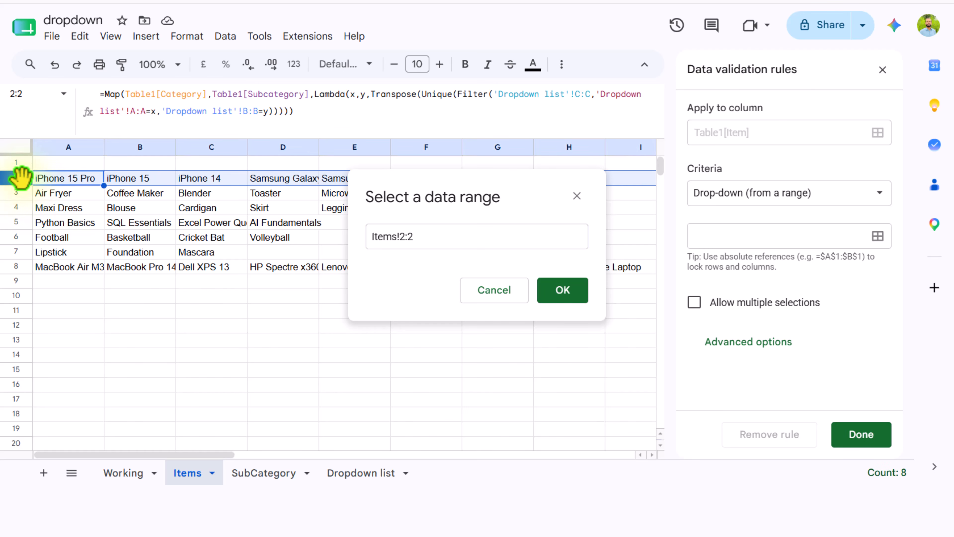
{"action": "left_click", "coordinate": [368, 240]}
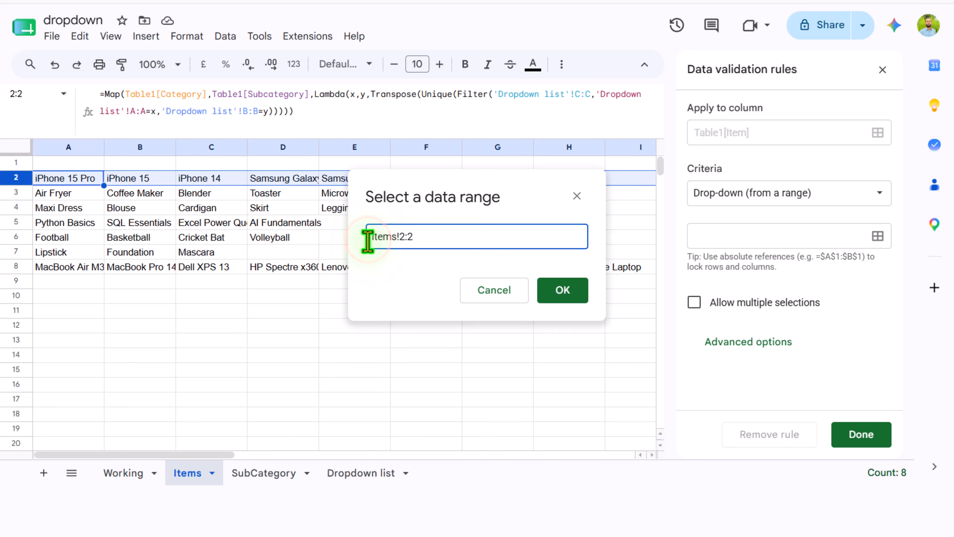
{"action": "type", "text": "="}
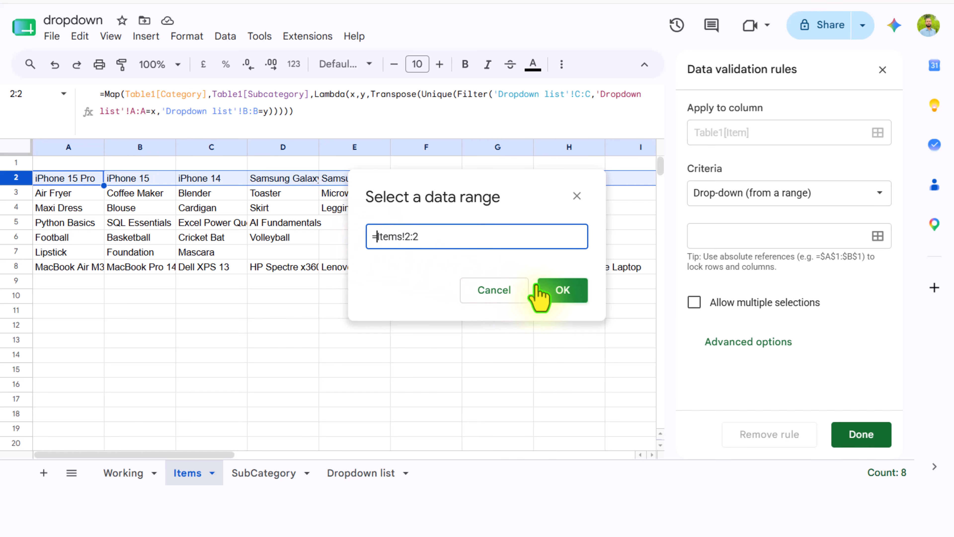
{"action": "left_click", "coordinate": [553, 289]}
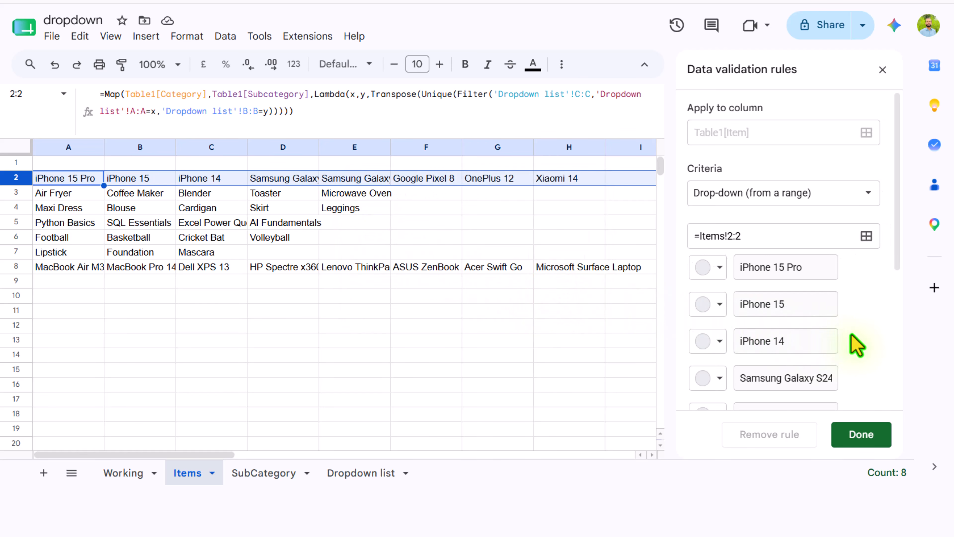
Step: Set the Item drop-down's display style to Arrow in the advanced options and finish the validation rule
{"action": "scroll", "coordinate": [857, 345], "scroll_direction": "down", "scroll_amount": 5}
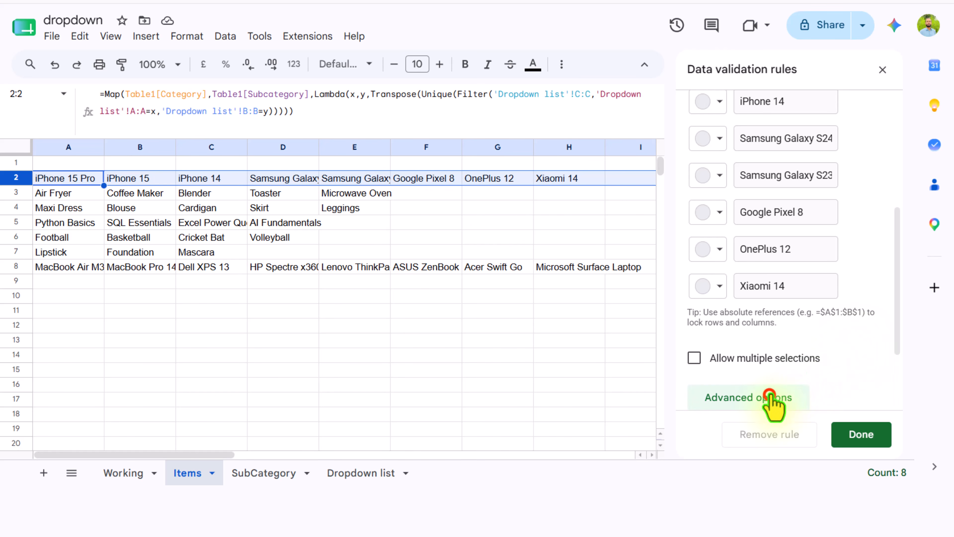
{"action": "left_click", "coordinate": [784, 395]}
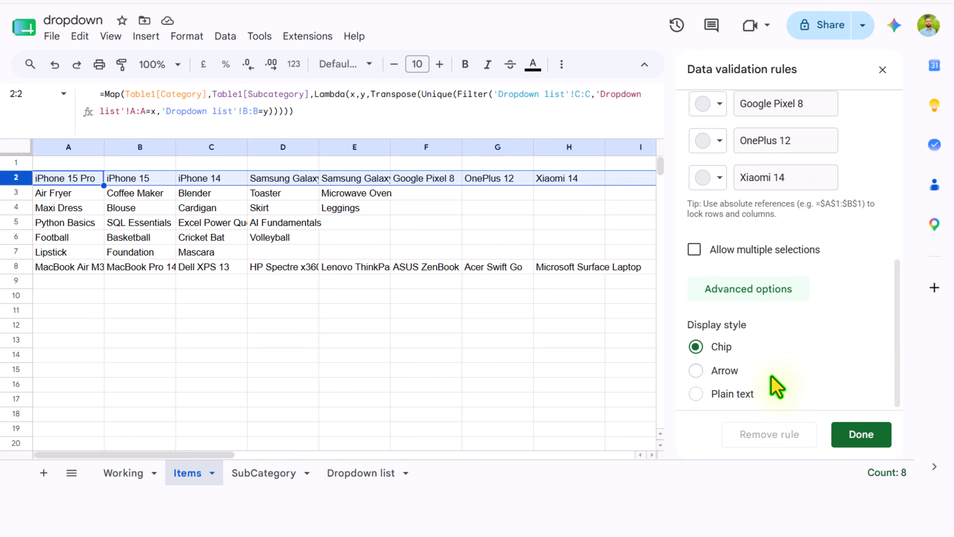
{"action": "left_click", "coordinate": [730, 370]}
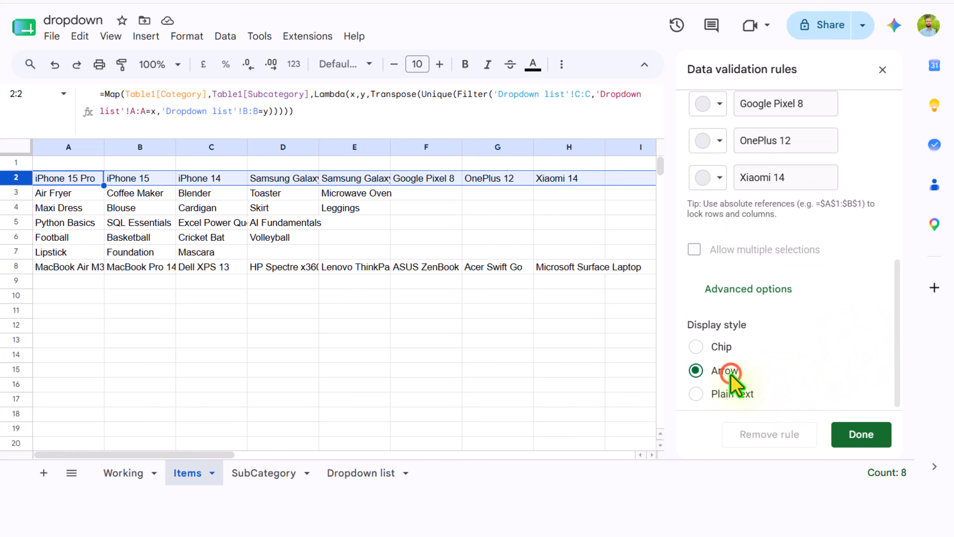
{"action": "left_click", "coordinate": [877, 445]}
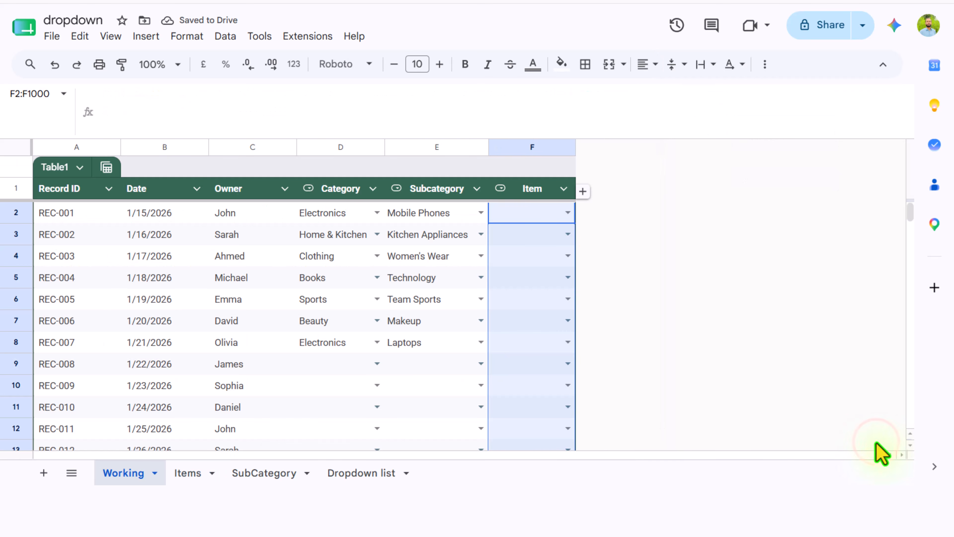
Step: Choose the items for REC-001 to REC-007: iPhone 15 Pro, Air Fryer, Blouse, SQL Essentials, Basketball, Foundation and MacBook Pro 14
{"action": "left_click", "coordinate": [568, 213]}
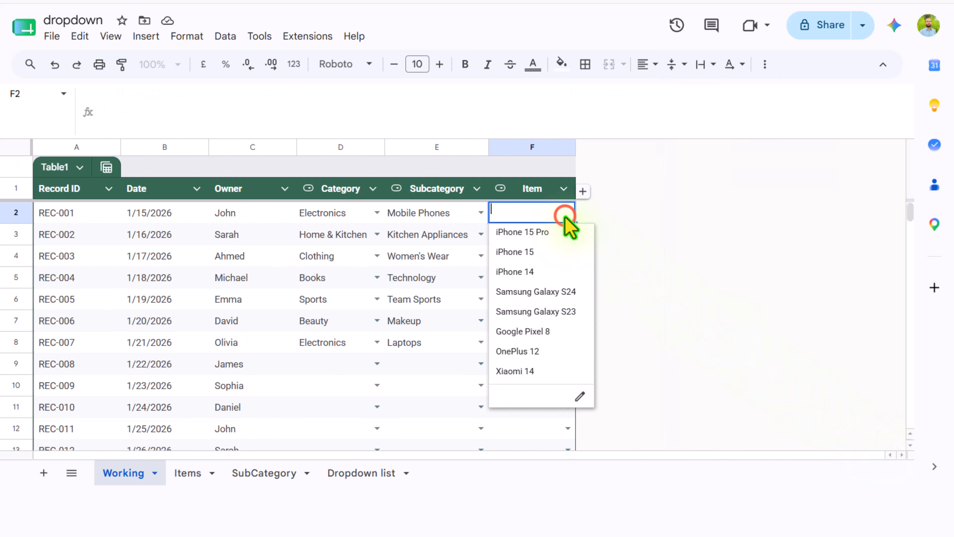
{"action": "left_click", "coordinate": [559, 232]}
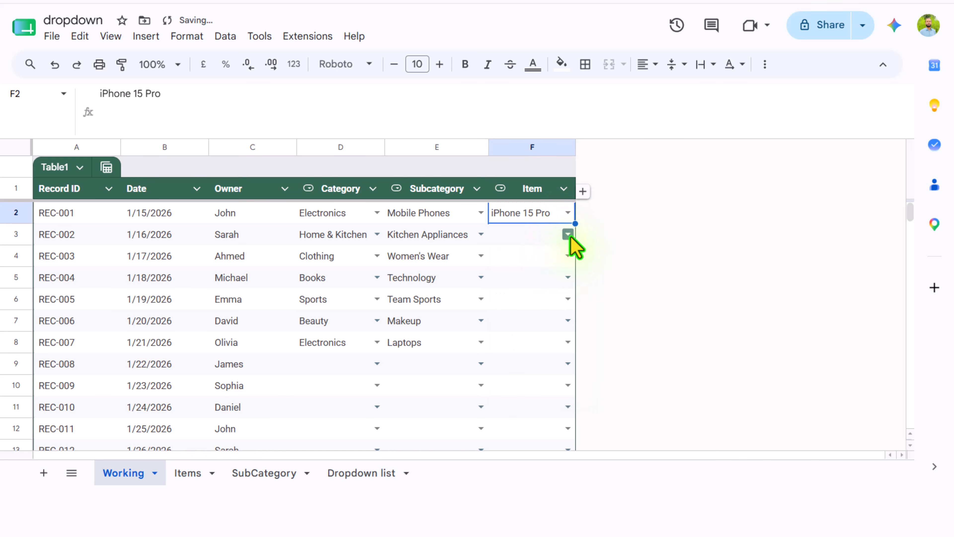
{"action": "left_click", "coordinate": [567, 234]}
{"action": "left_click", "coordinate": [547, 255]}
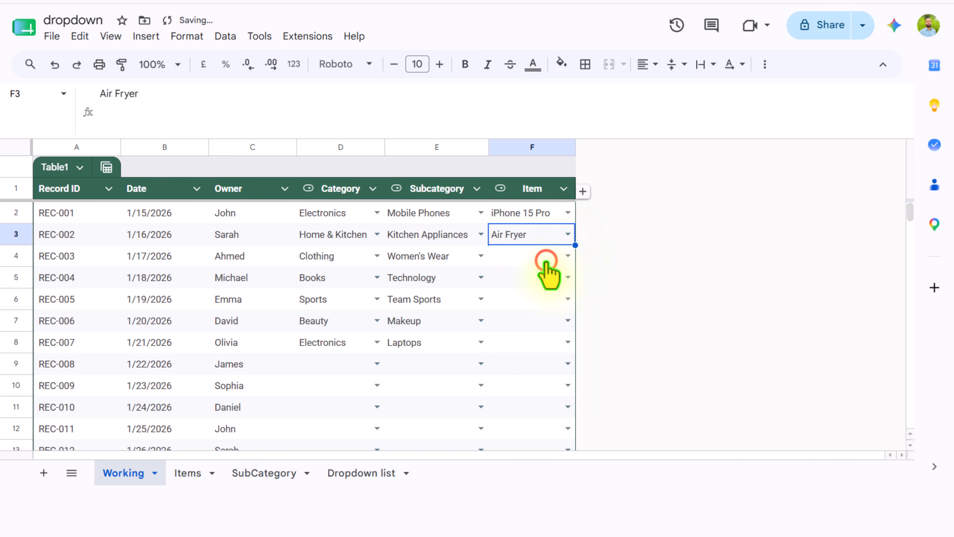
{"action": "left_click", "coordinate": [565, 254]}
{"action": "left_click", "coordinate": [548, 296]}
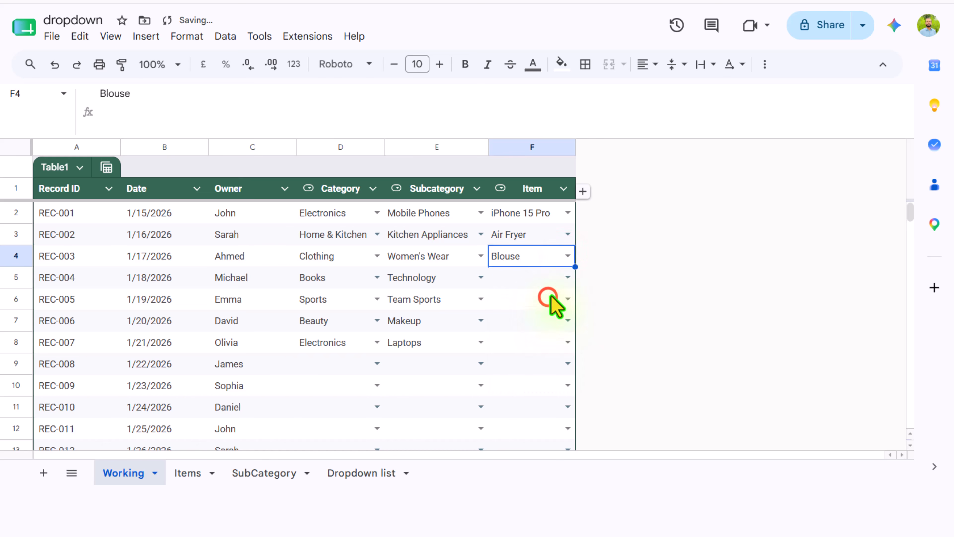
{"action": "left_click", "coordinate": [569, 280]}
{"action": "left_click", "coordinate": [565, 316]}
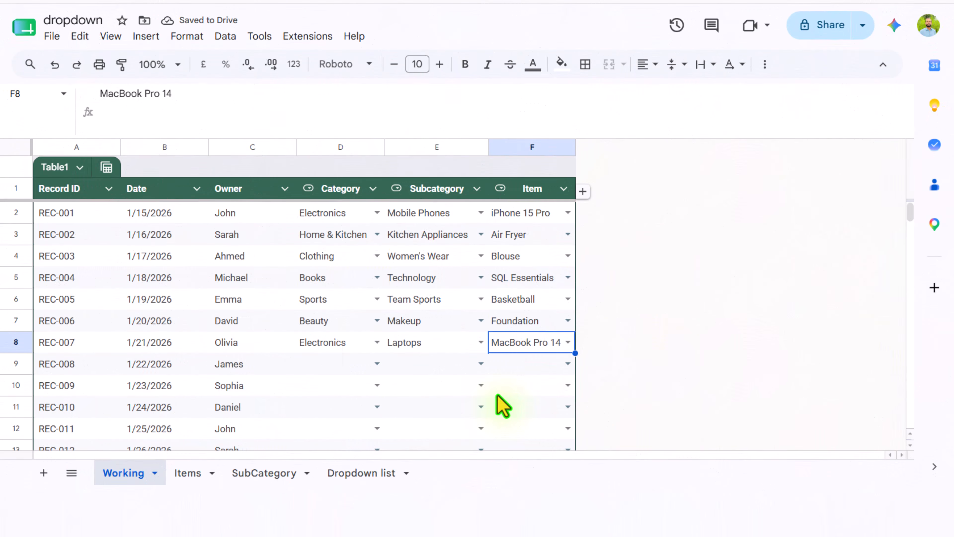
Step: Insert one blank row above REC-004 in the table
{"action": "left_click", "coordinate": [16, 277]}
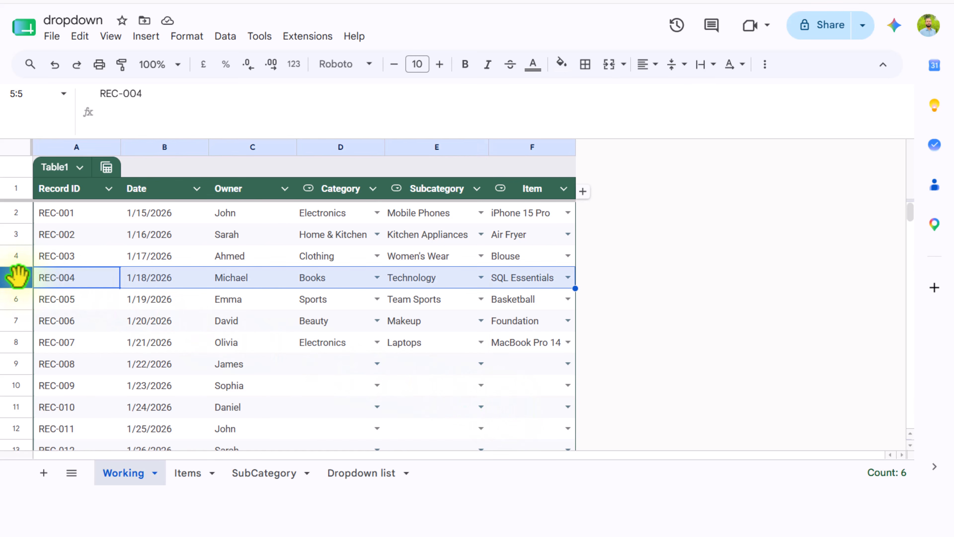
{"action": "right_click", "coordinate": [15, 277]}
{"action": "left_click", "coordinate": [87, 230]}
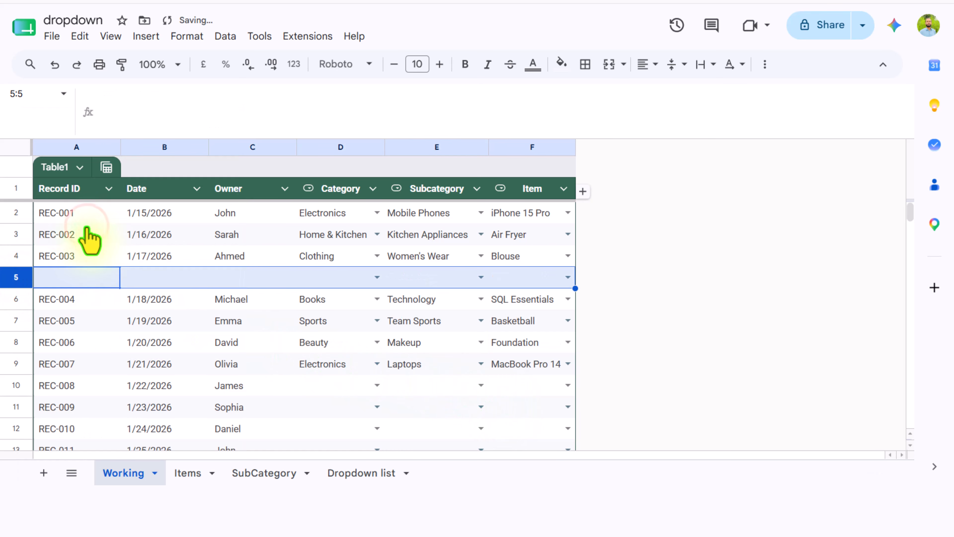
Step: Choose Electronics, Mobile Phones and iPhone 14 as the Category, Subcategory and Item of the blank row 5
{"action": "left_click", "coordinate": [377, 277]}
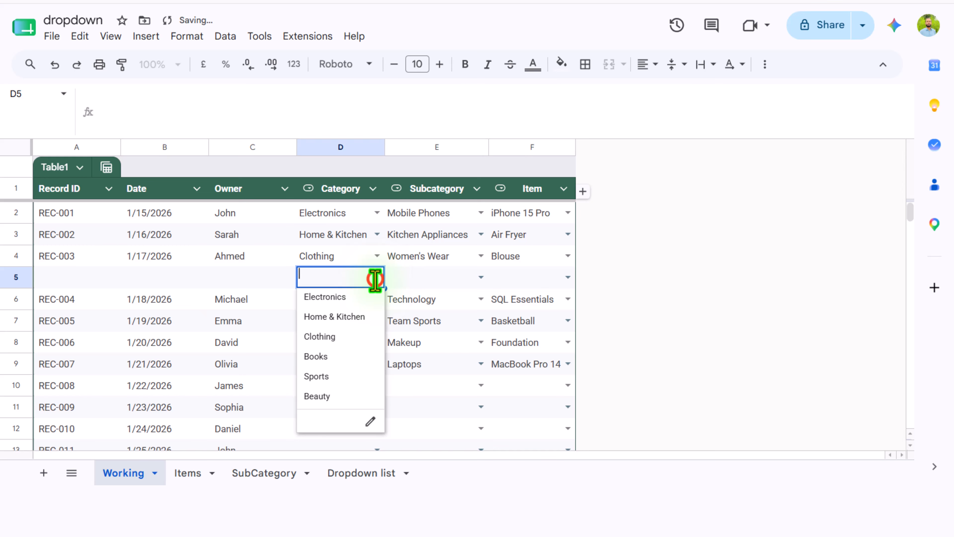
{"action": "left_click", "coordinate": [363, 297]}
{"action": "left_click", "coordinate": [481, 277]}
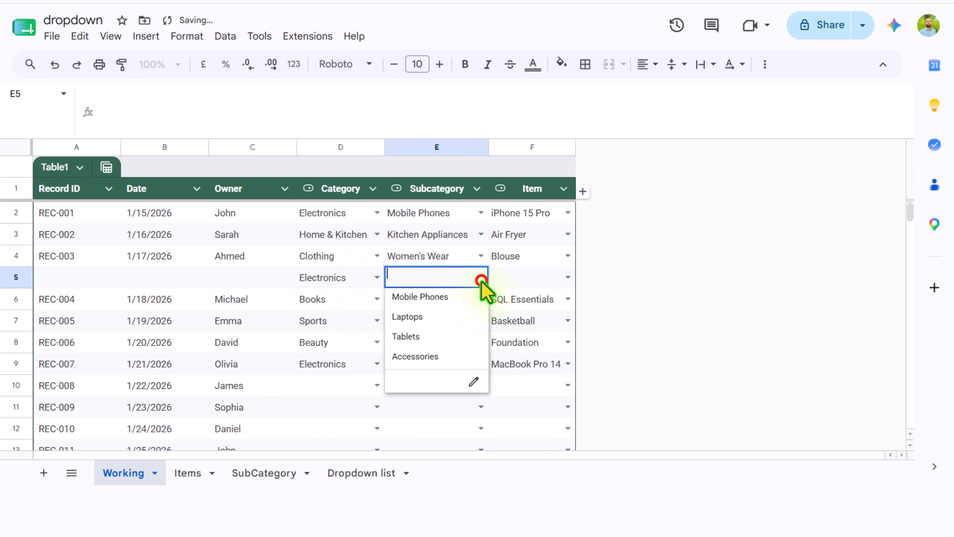
{"action": "left_click", "coordinate": [431, 297]}
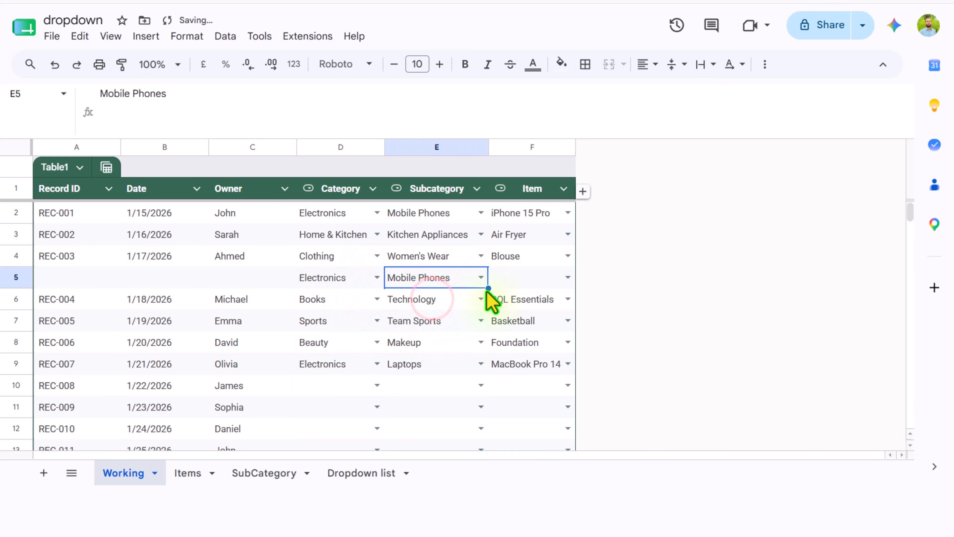
{"action": "left_click", "coordinate": [568, 277]}
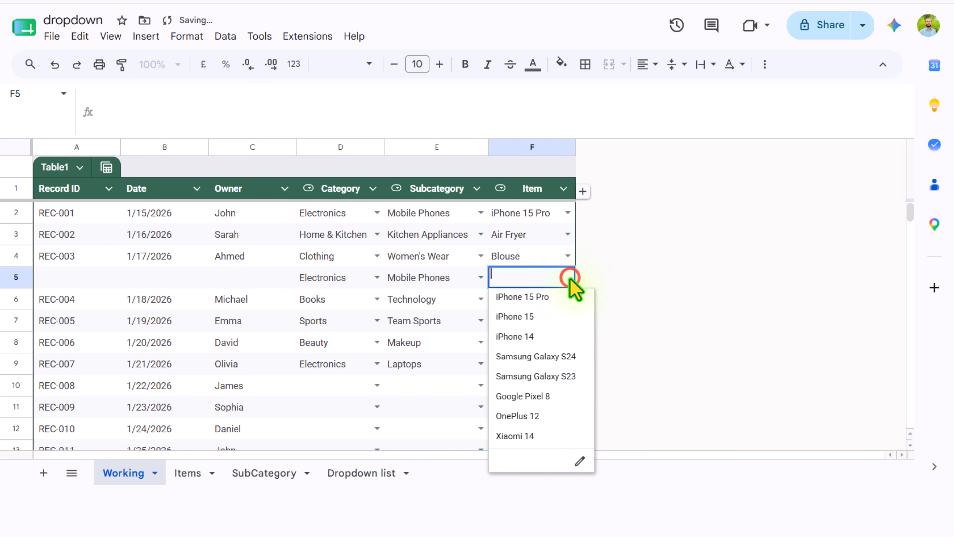
{"action": "left_click", "coordinate": [528, 338]}
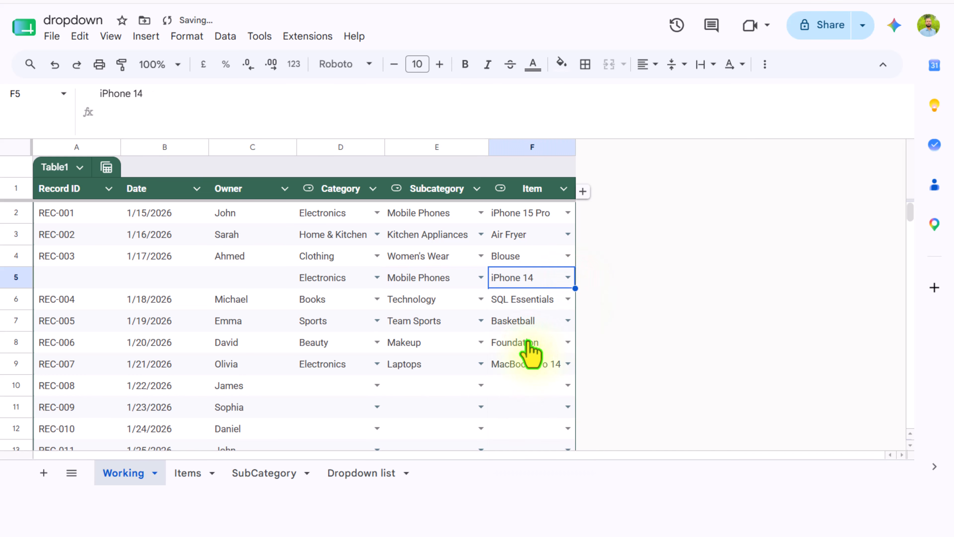
Step: Delete the REC-002 row from the table
{"action": "left_click", "coordinate": [20, 235]}
{"action": "right_click", "coordinate": [23, 234]}
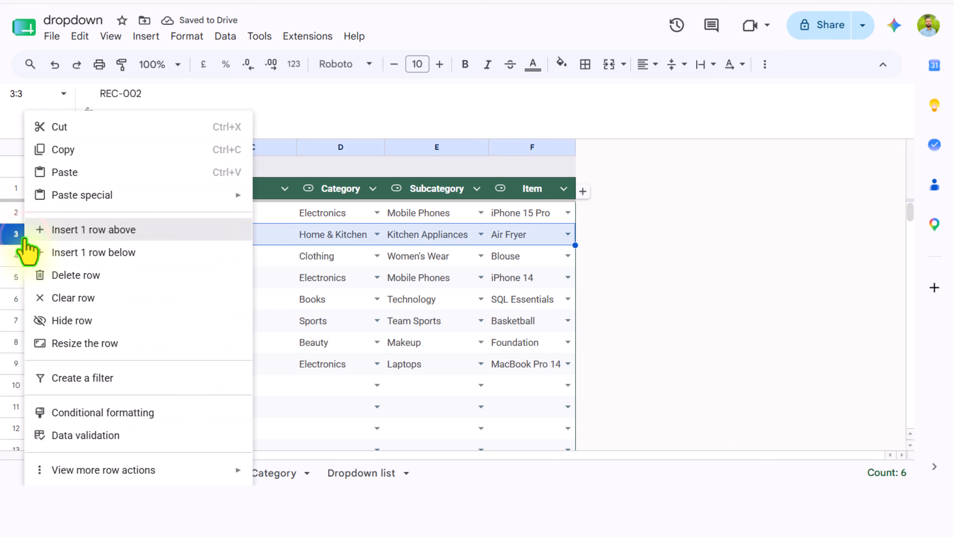
{"action": "left_click", "coordinate": [62, 275]}
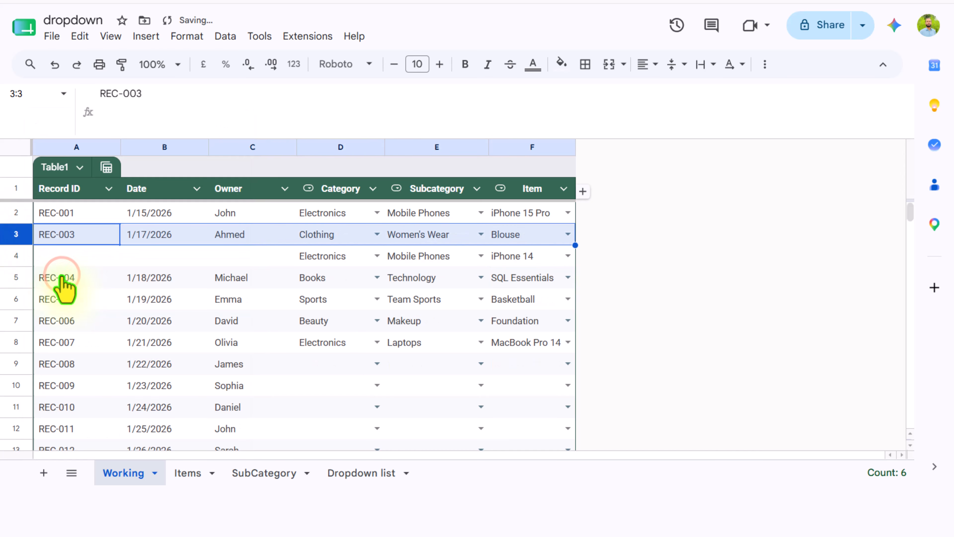
Step: Change REC-006 to Category Books, Subcategory Technology and Item SQL Essentials
{"action": "left_click", "coordinate": [377, 320]}
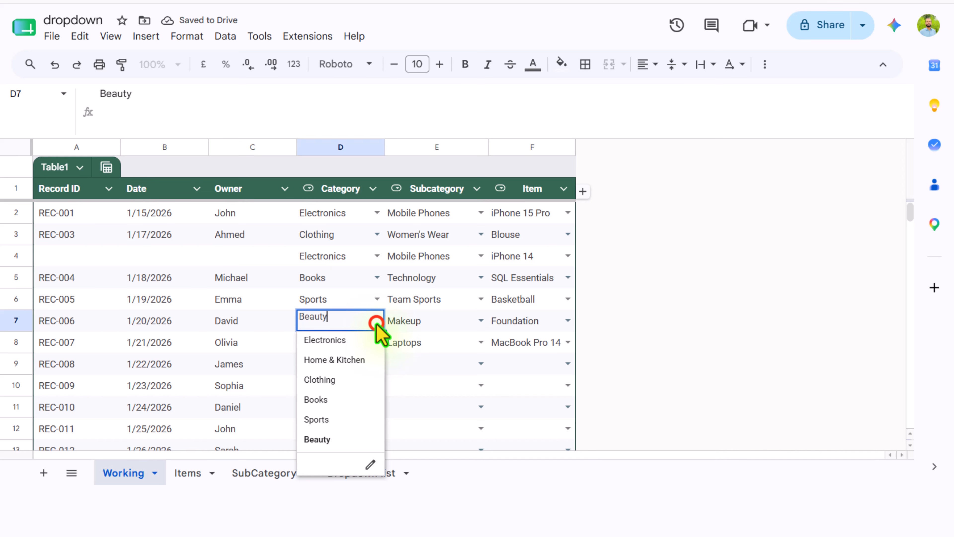
{"action": "left_click", "coordinate": [342, 399]}
{"action": "left_click", "coordinate": [479, 321]}
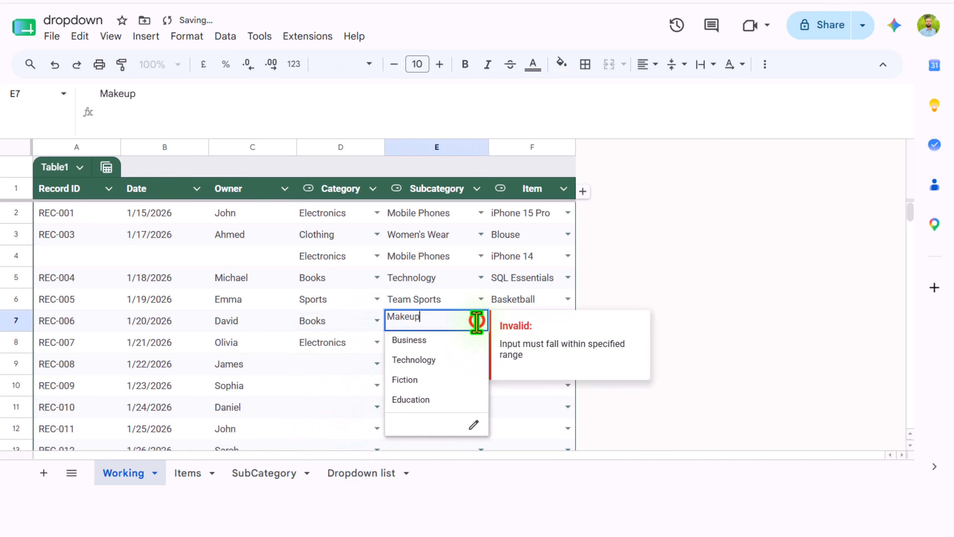
{"action": "left_click", "coordinate": [447, 362]}
{"action": "left_click", "coordinate": [558, 284]}
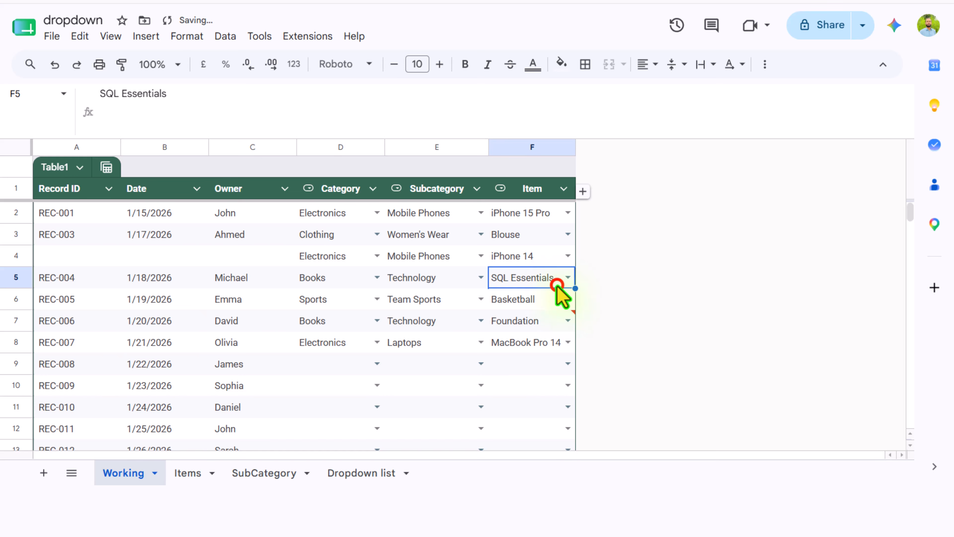
{"action": "left_click", "coordinate": [561, 320]}
{"action": "left_click", "coordinate": [543, 362]}
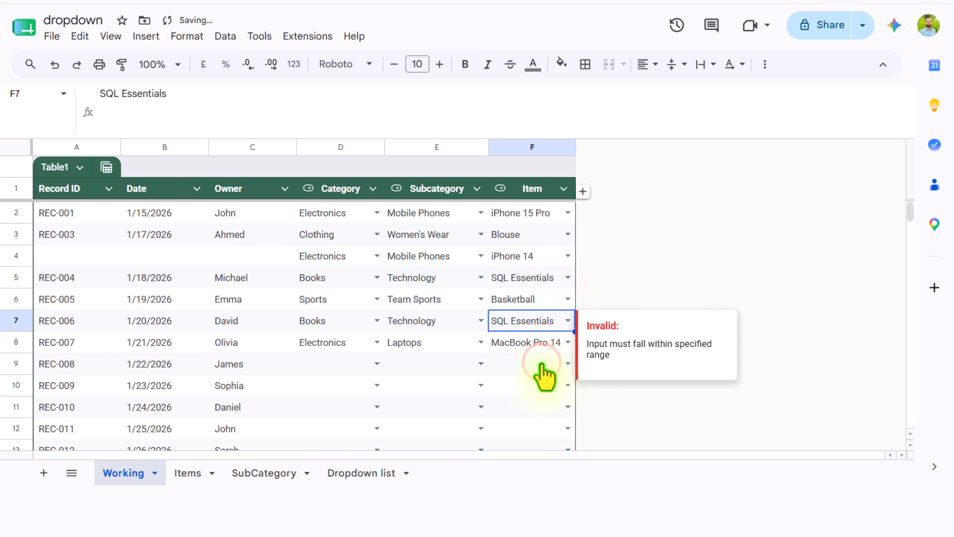